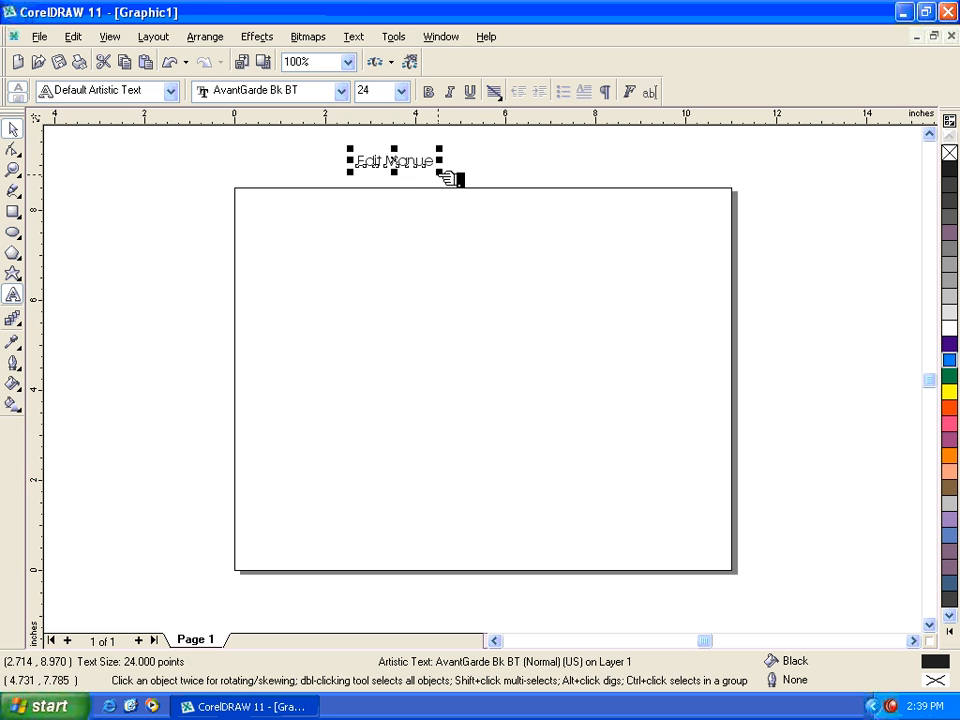
# - Enlarge the "Edit Manue" text above the page to about 59.5 points and move it further right
pyautogui.moveTo(439, 176); pyautogui.dragTo(482, 189)
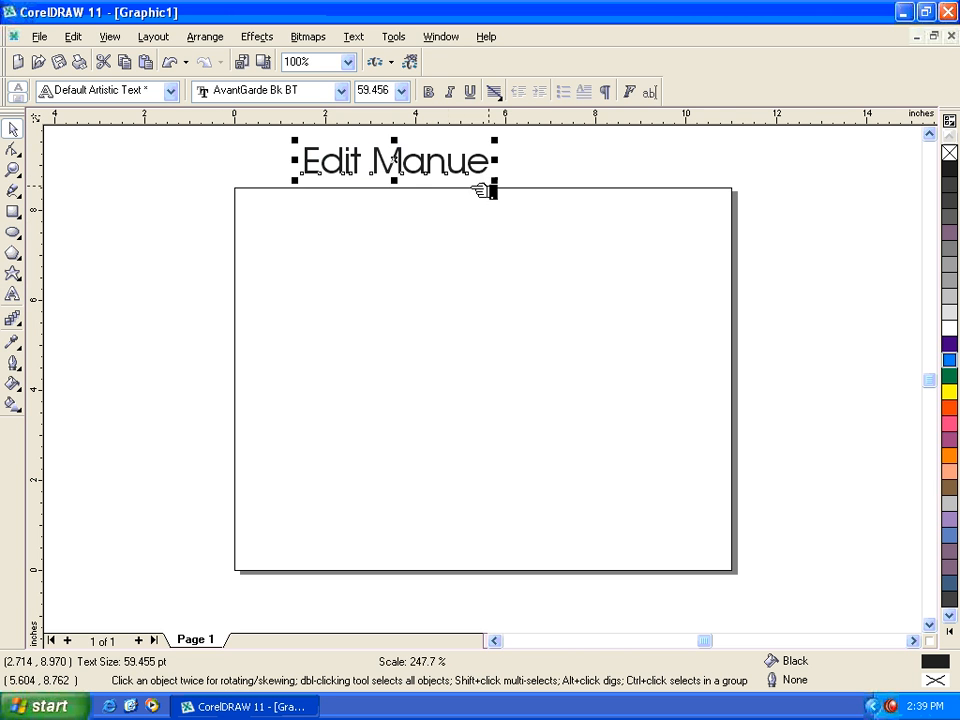
pyautogui.moveTo(433, 159); pyautogui.dragTo(499, 166)
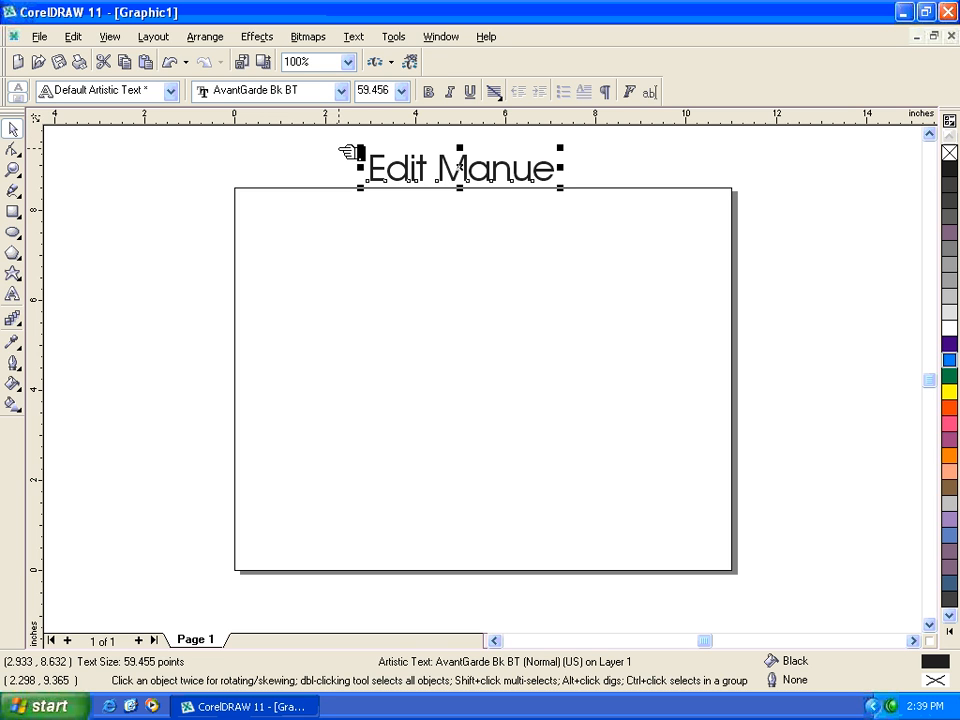
# - Undo the last move of the "Edit Manue" text and delete the text
pyautogui.click(76, 38)
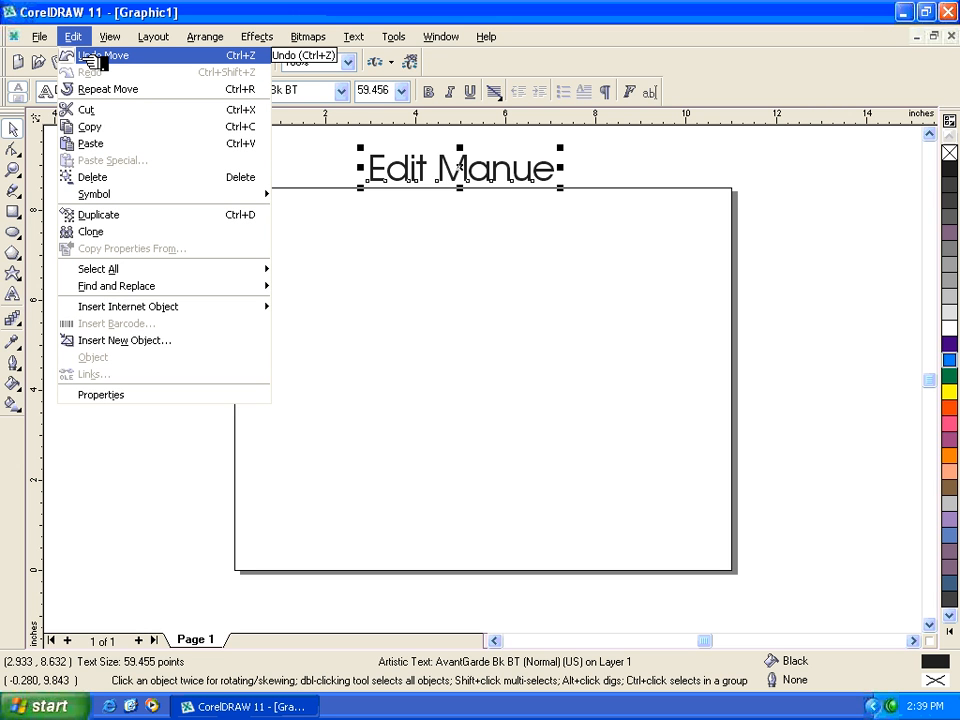
pyautogui.click(92, 56)
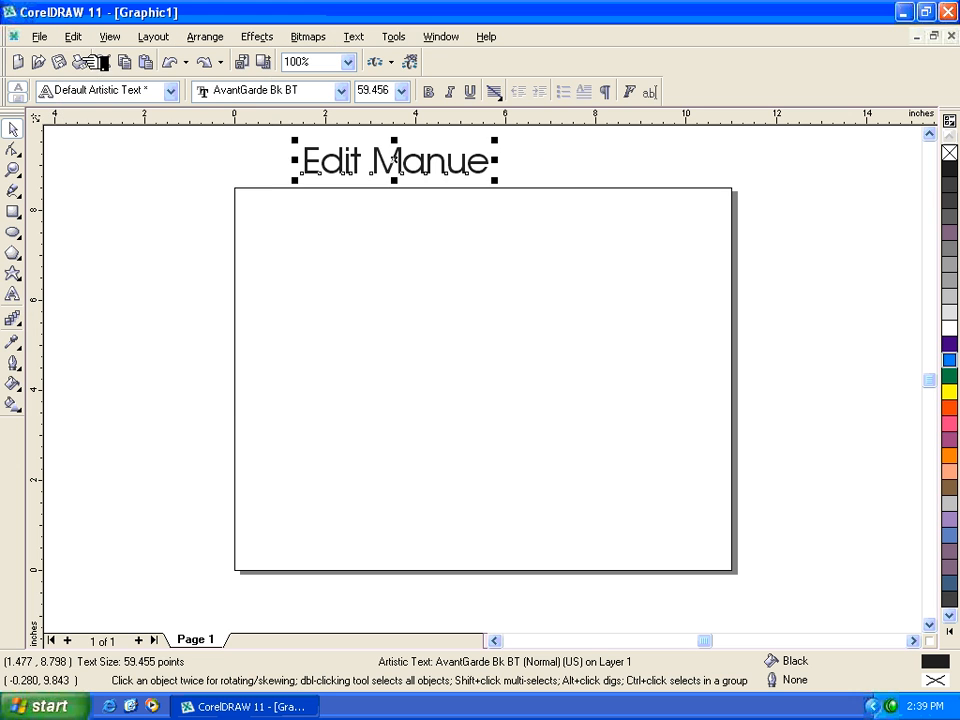
pyautogui.press('Delete')
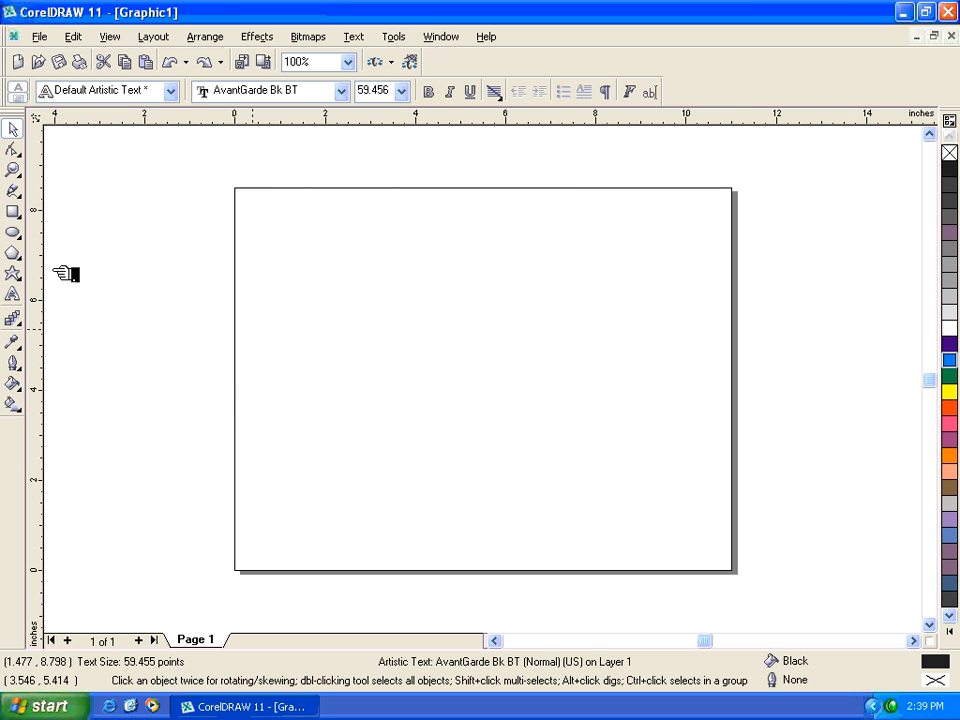
# - Draw an ellipse about 2.93 by 2.45 inches in the page's upper-left area and undo its creation
pyautogui.click(13, 232)
pyautogui.moveTo(343, 240); pyautogui.dragTo(479, 352)
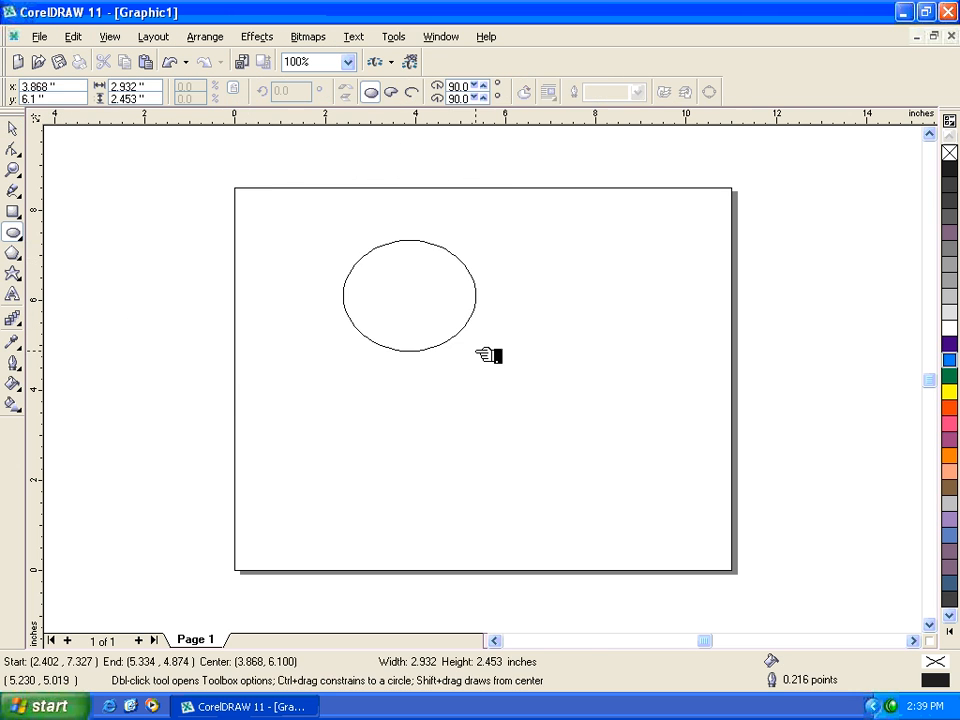
pyautogui.click(74, 37)
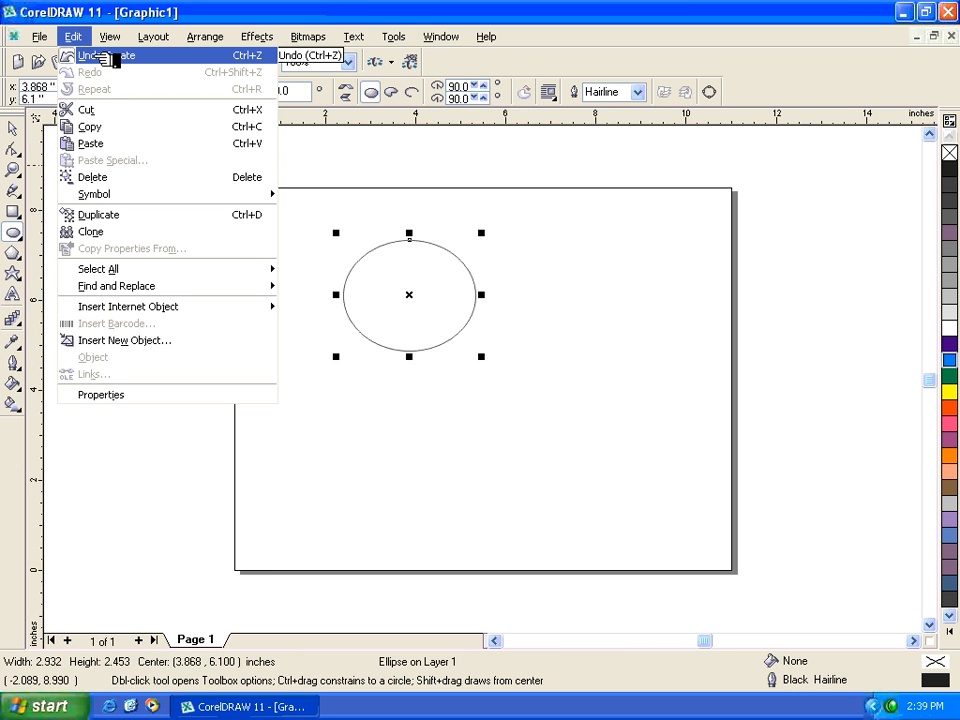
pyautogui.click(107, 58)
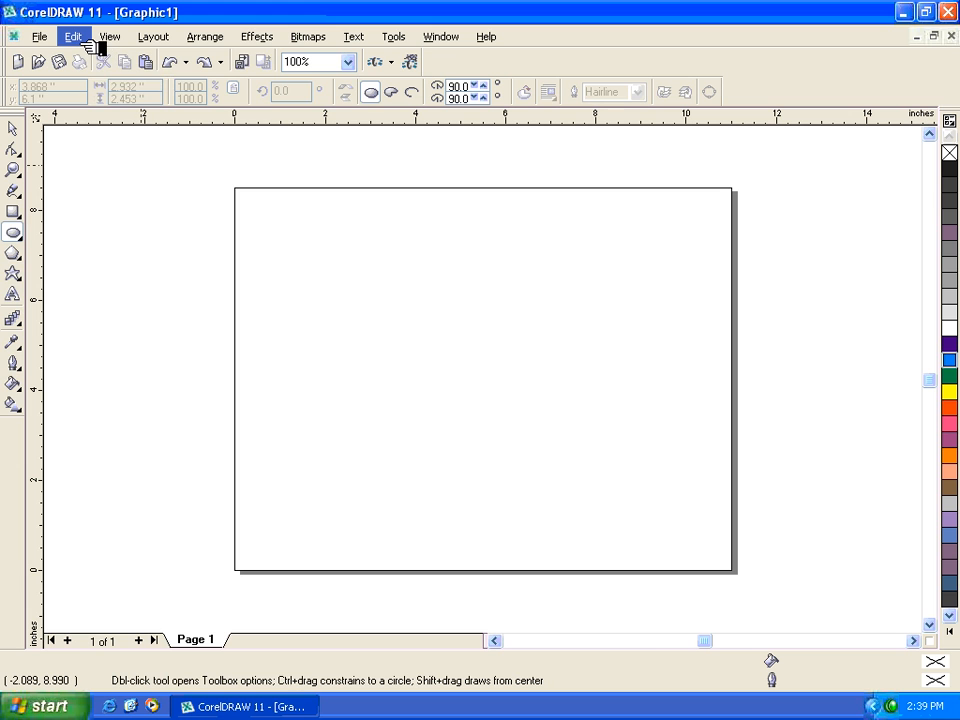
# - Redo the ellipse's creation, and go through the undo and redo of it once more
pyautogui.click(74, 37)
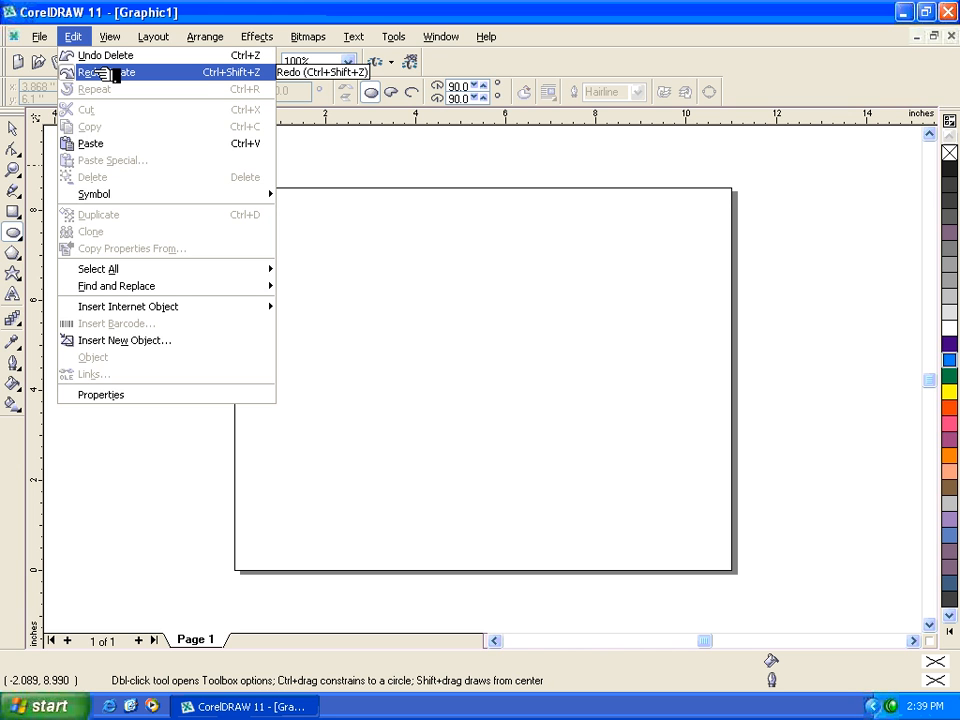
pyautogui.click(108, 73)
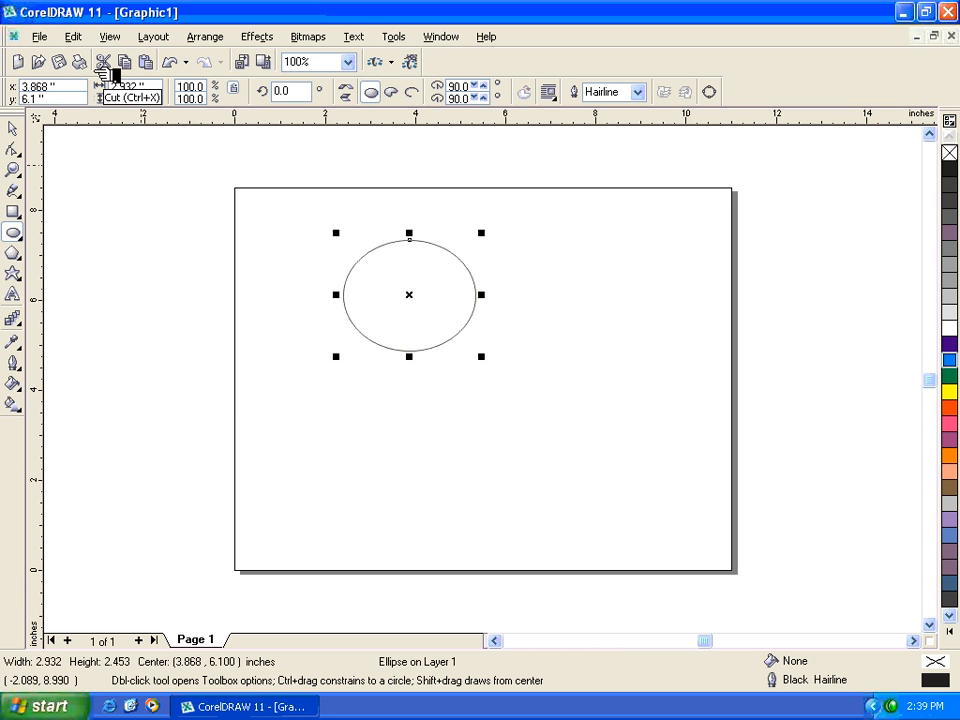
pyautogui.click(72, 36)
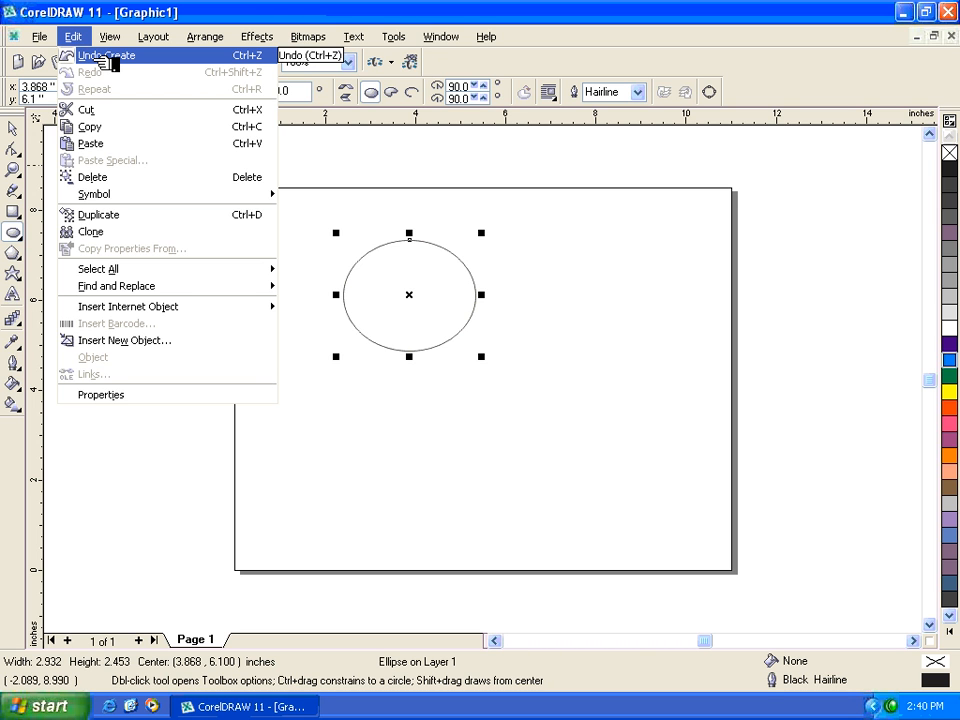
pyautogui.click(103, 58)
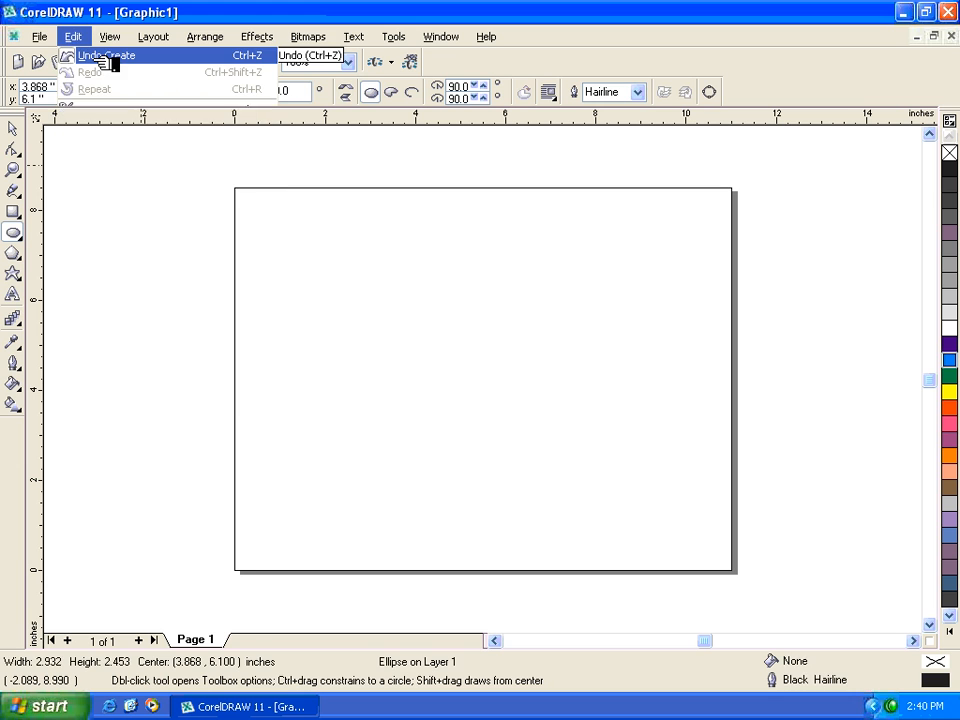
pyautogui.click(76, 38)
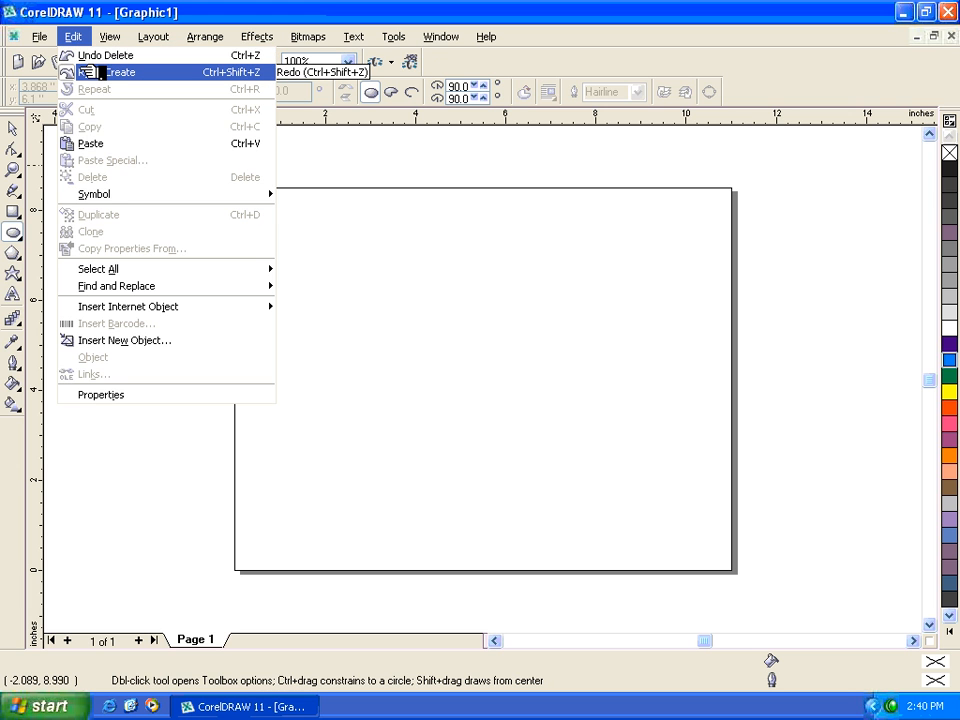
pyautogui.click(88, 72)
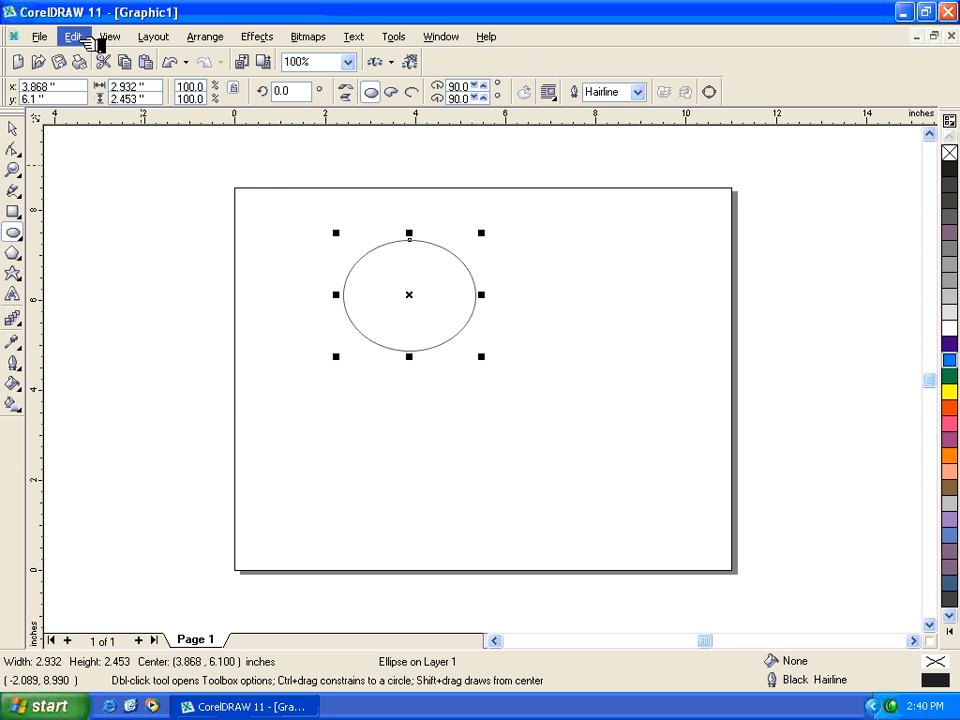
pyautogui.click(86, 40)
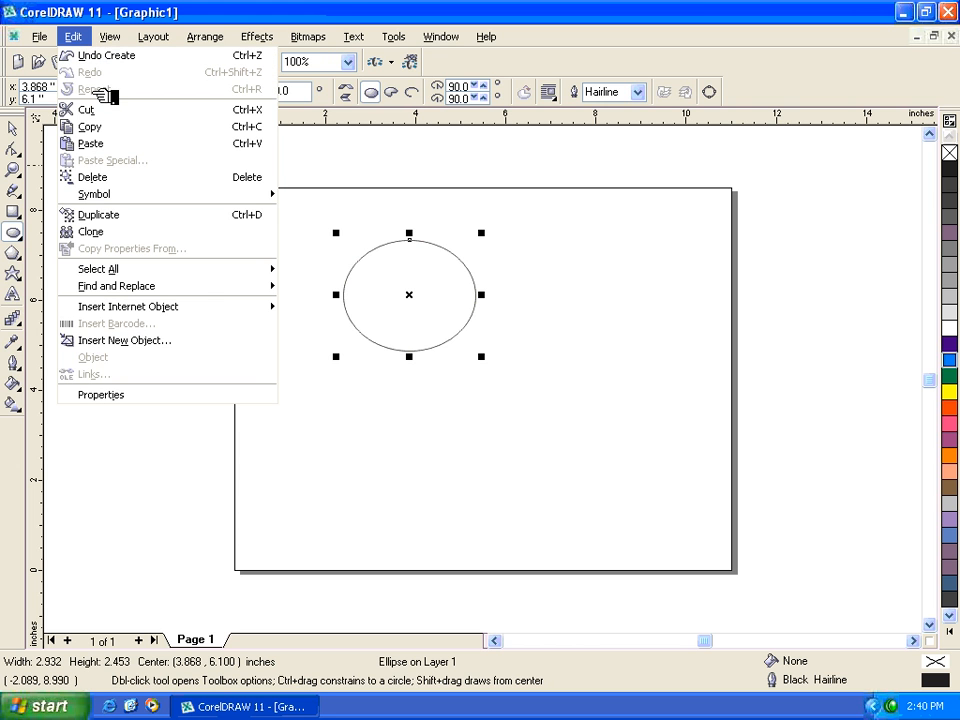
pyautogui.click(600, 287)
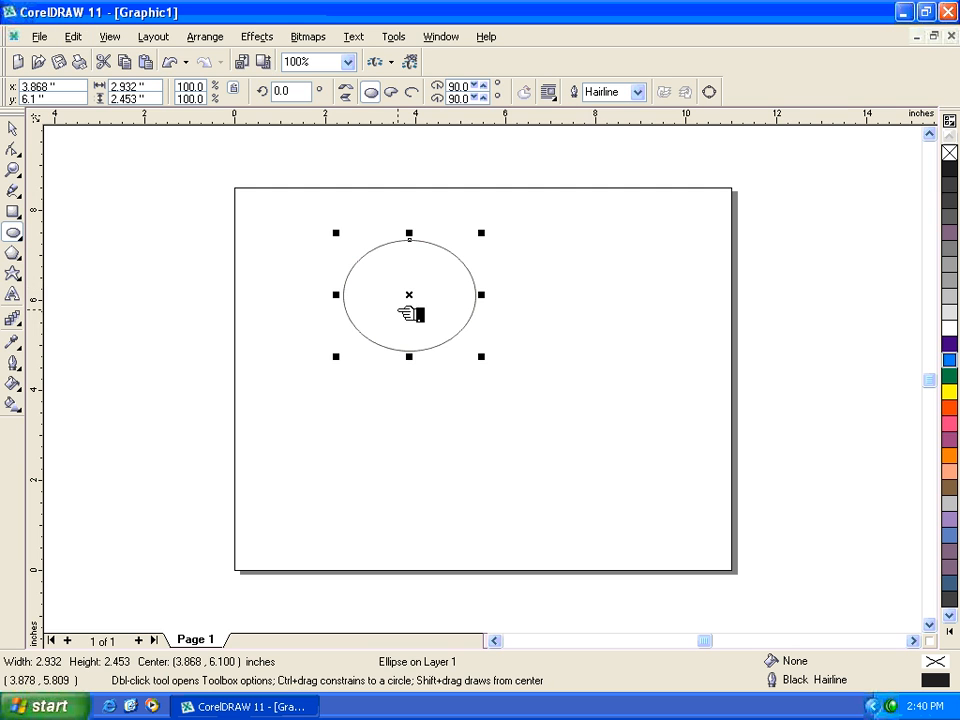
# - Delete the ellipse from the page
pyautogui.click(13, 128)
pyautogui.click(246, 204)
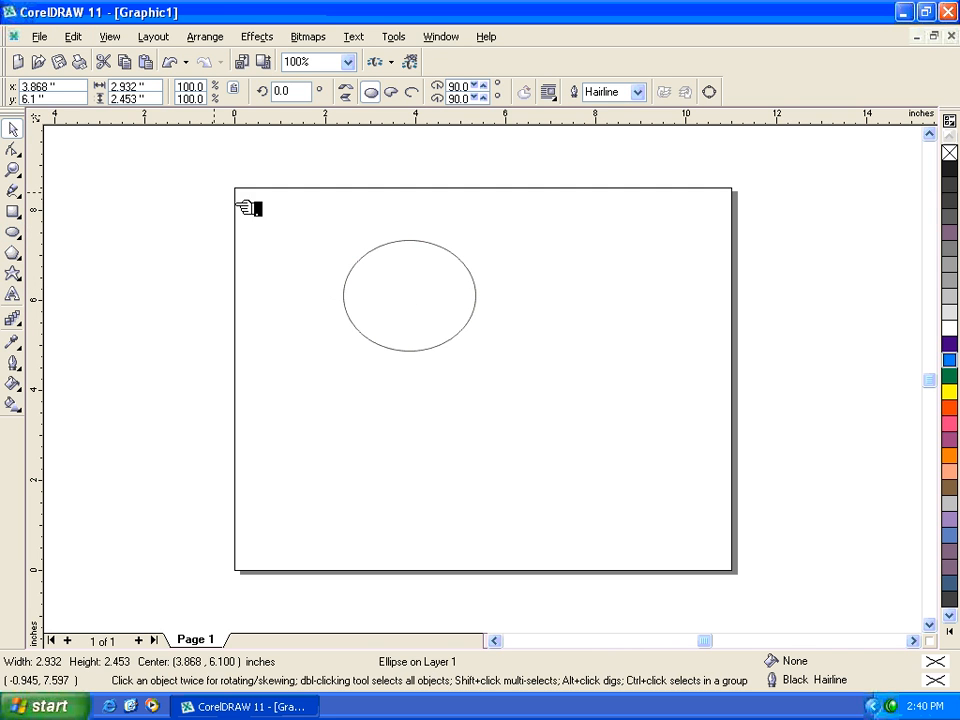
pyautogui.press('Delete')
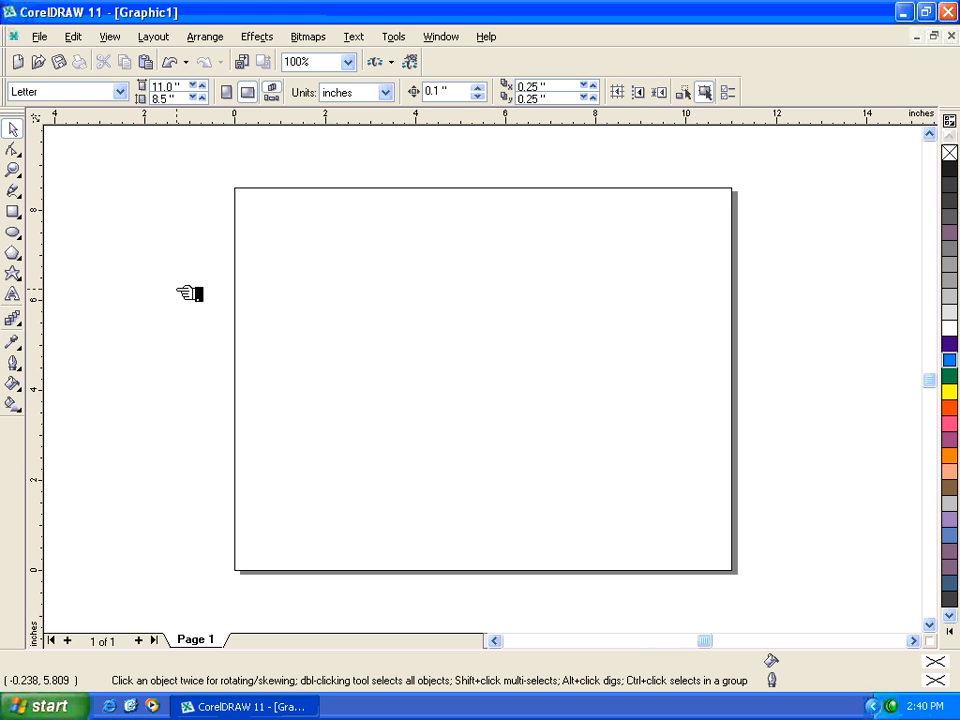
# - Draw a circle about 0.95 inches wide near the page's upper-left corner and place a duplicate directly to its right
pyautogui.click(13, 232)
pyautogui.moveTo(264, 206); pyautogui.dragTo(307, 249)
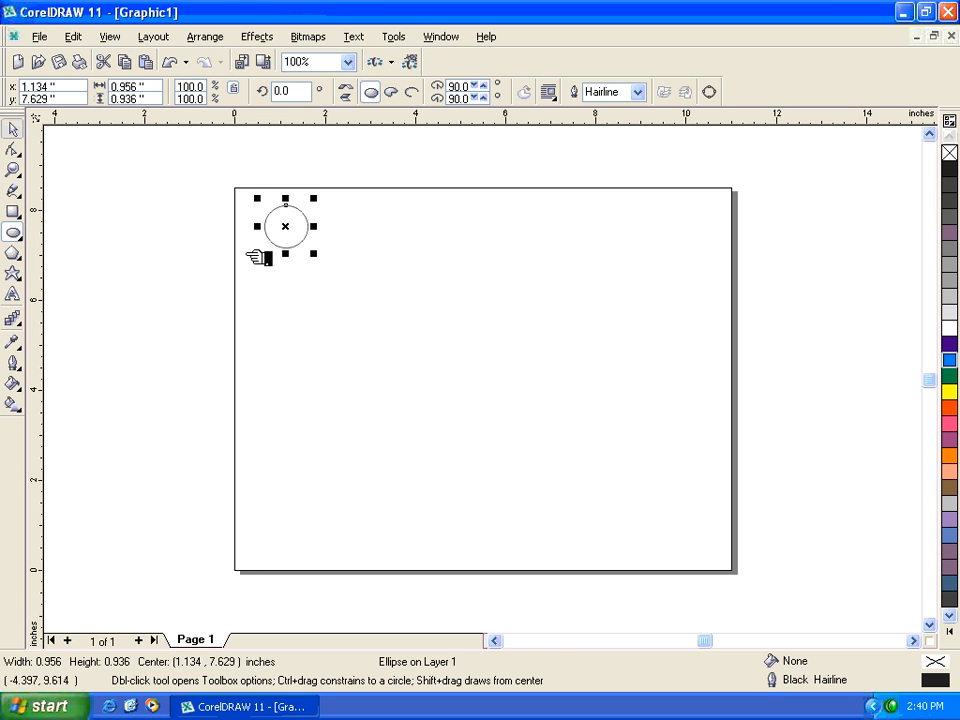
pyautogui.press('space')
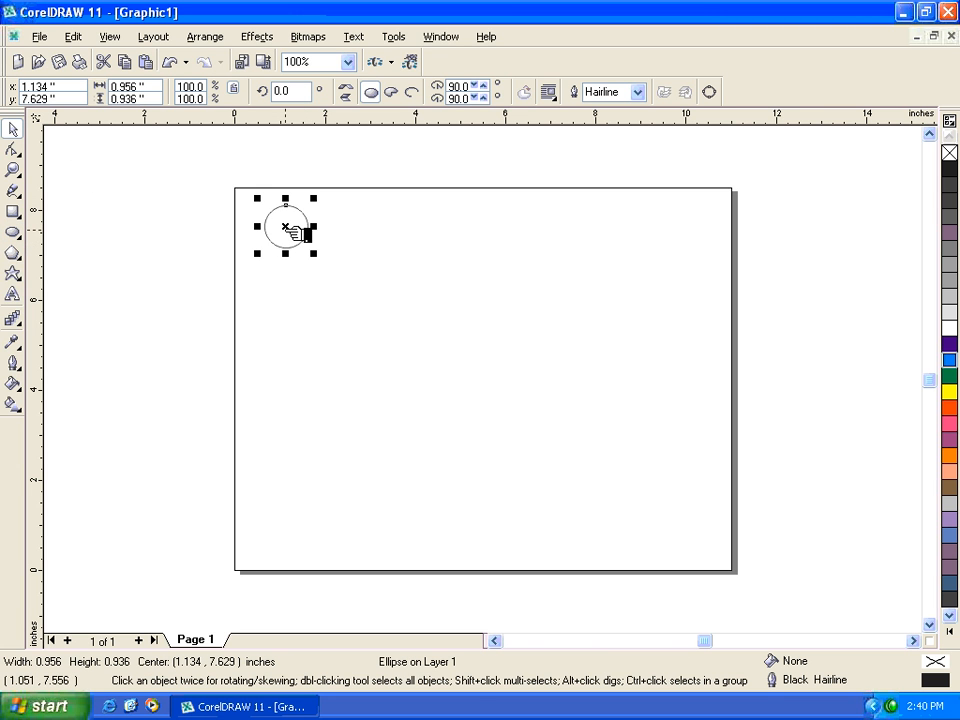
pyautogui.moveTo(293, 230); pyautogui.dragTo(338, 226)
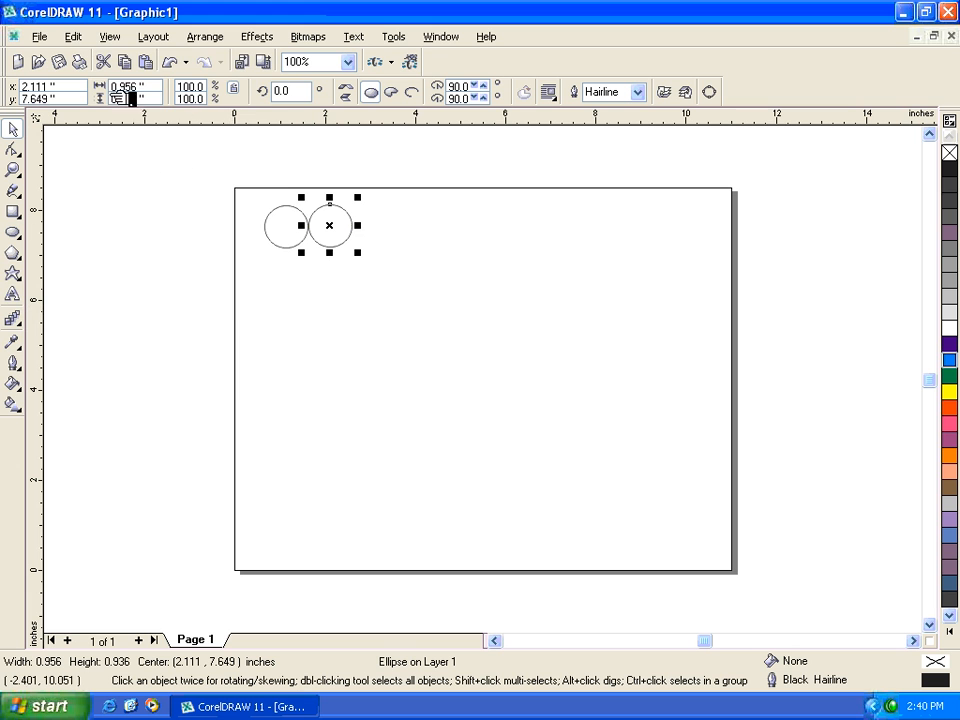
# - Repeat the duplication five times to extend the row of circles to the right
pyautogui.click(88, 38)
pyautogui.click(105, 88)
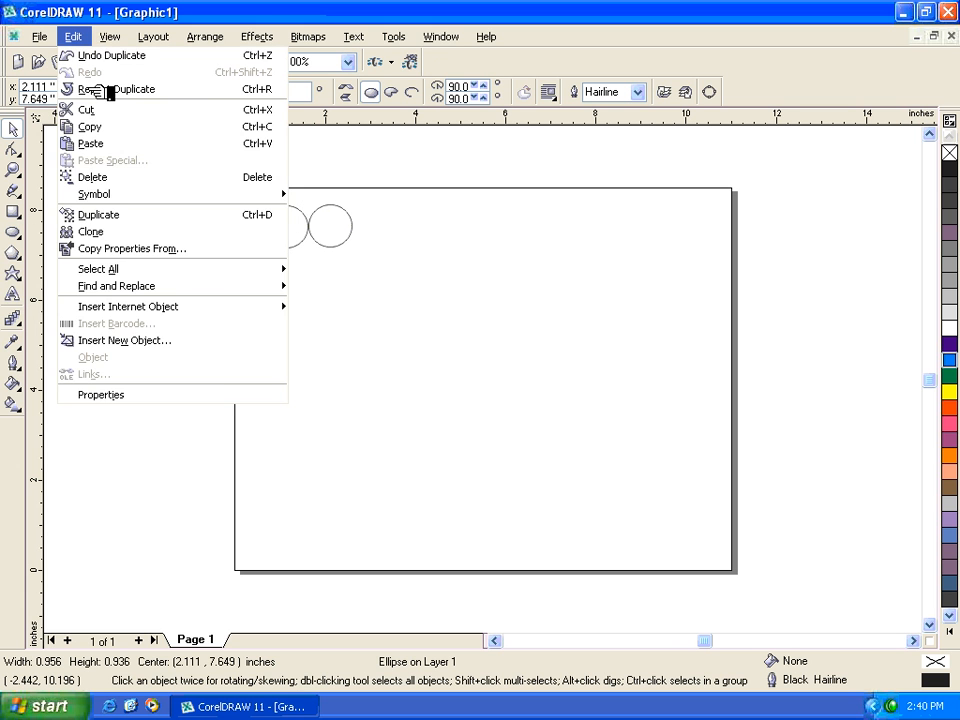
pyautogui.click(76, 37)
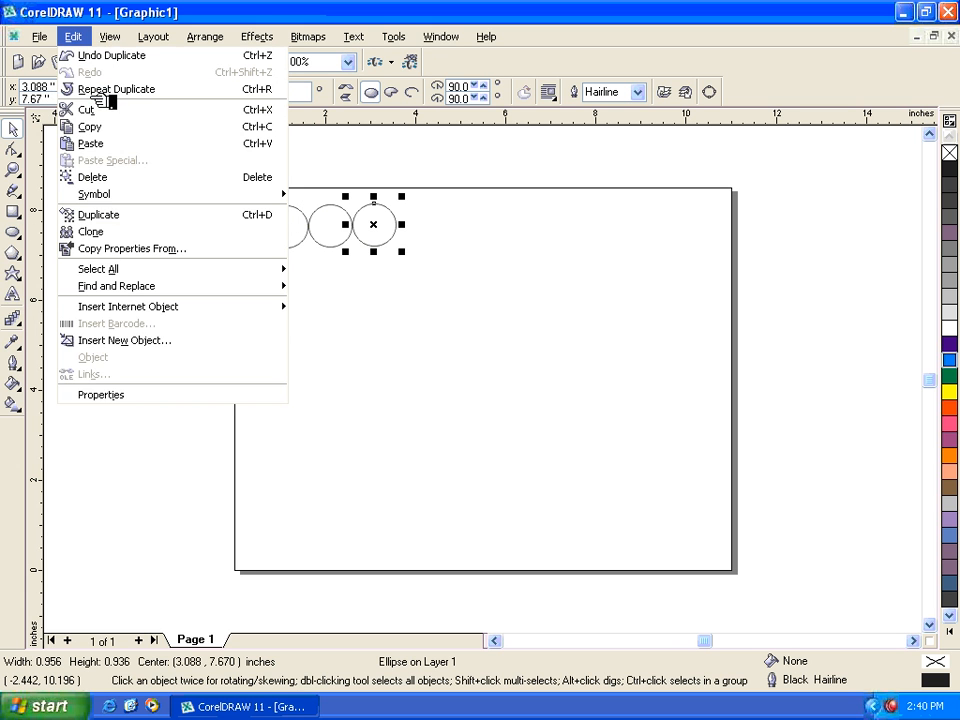
pyautogui.click(105, 90)
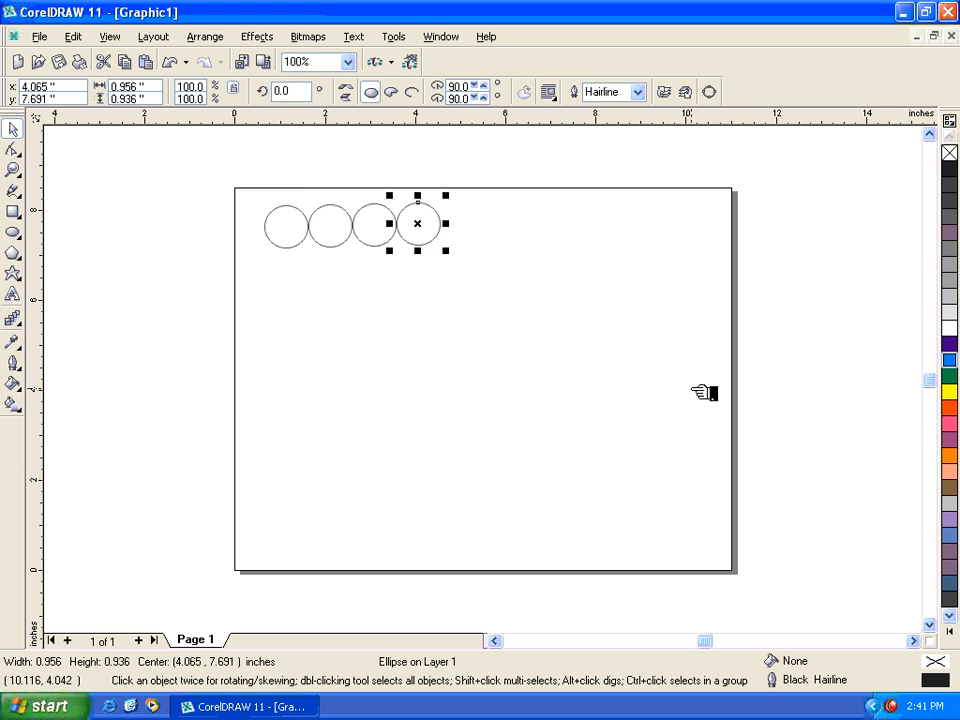
pyautogui.hotkey('ctrl', 'r')
pyautogui.hotkey('ctrl', 'r')
pyautogui.hotkey('ctrl', 'r')
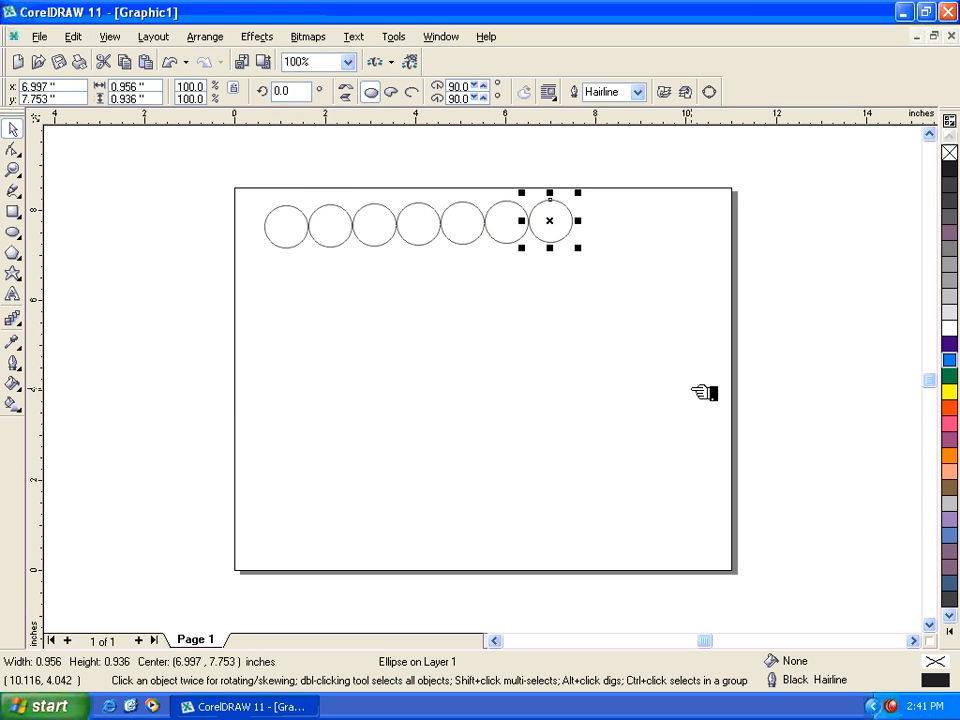
# - Delete the row's duplicated circles and place a copy of the original diagonally below it, centred at about x 2.09, y 6.65 inches
pyautogui.moveTo(664, 173); pyautogui.dragTo(312, 292)
pyautogui.press('Delete')
pyautogui.moveTo(306, 237); pyautogui.dragTo(352, 275)
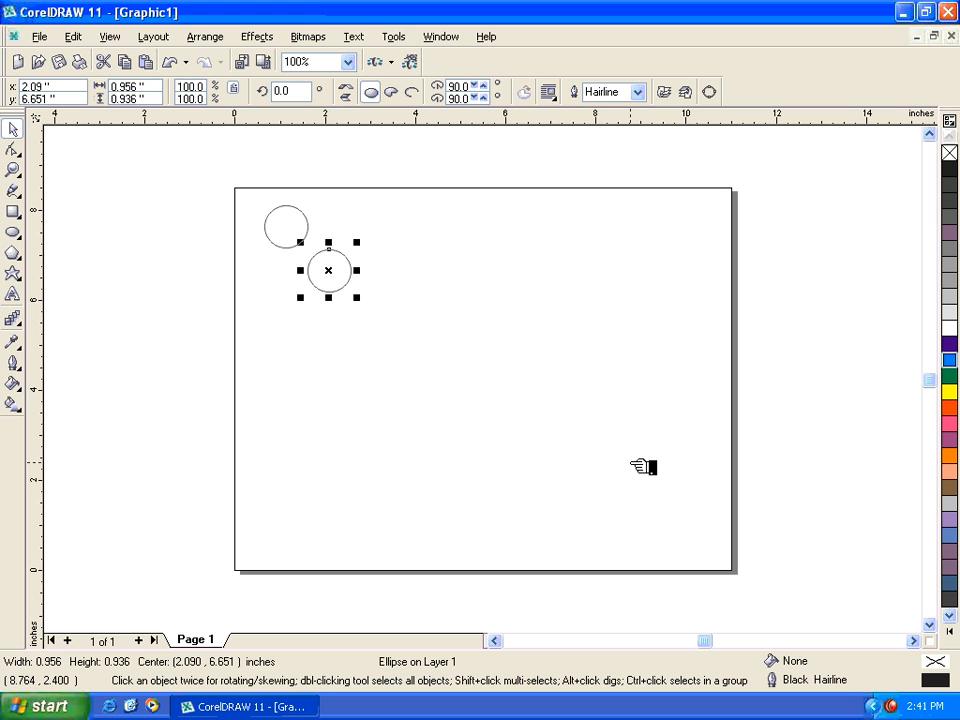
# - Repeat the diagonal duplication four times to continue the line of circles toward the page's lower right
pyautogui.hotkey('ctrl', 'r')
pyautogui.hotkey('ctrl', 'r')
pyautogui.hotkey('ctrl', 'r')
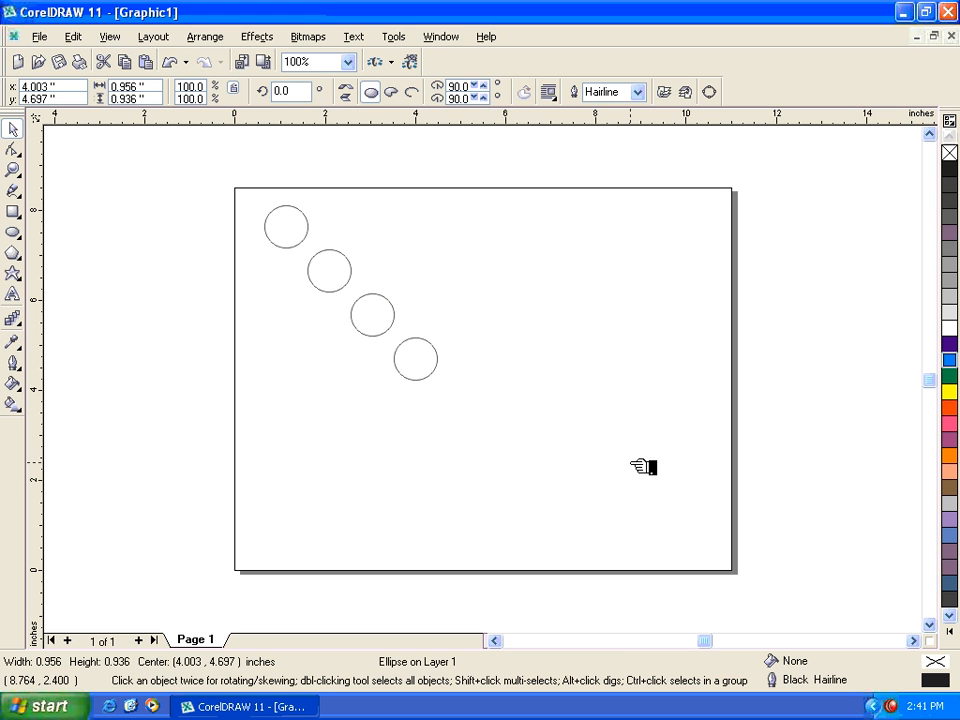
pyautogui.hotkey('ctrl', 'r')
# - Delete the five diagonal copies of the circle
pyautogui.moveTo(621, 520); pyautogui.dragTo(285, 241)
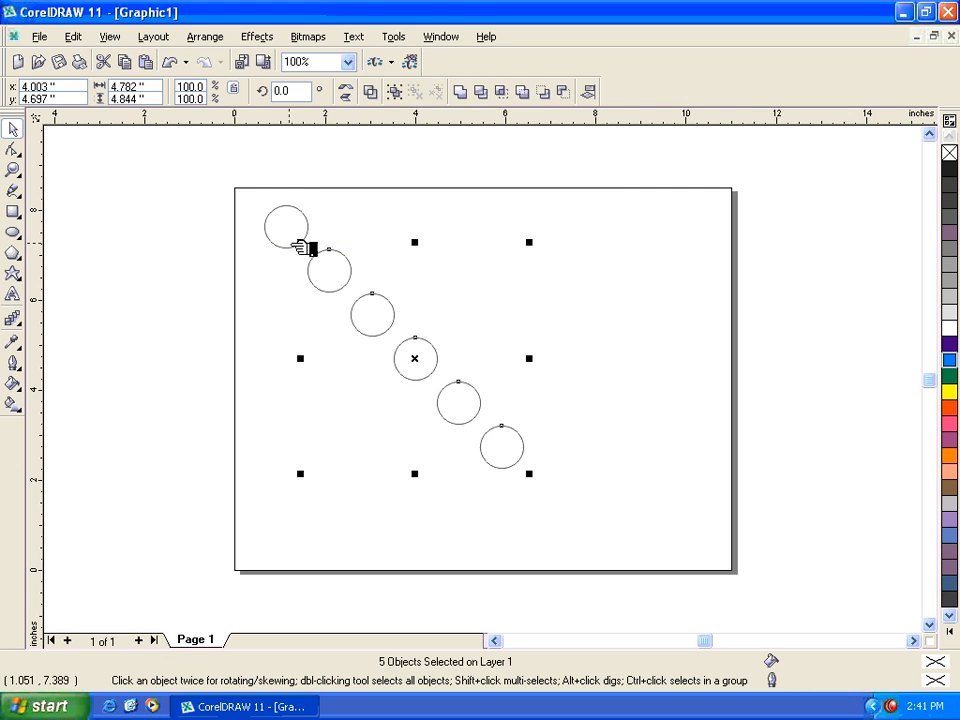
pyautogui.press('Delete')
pyautogui.click(286, 205)
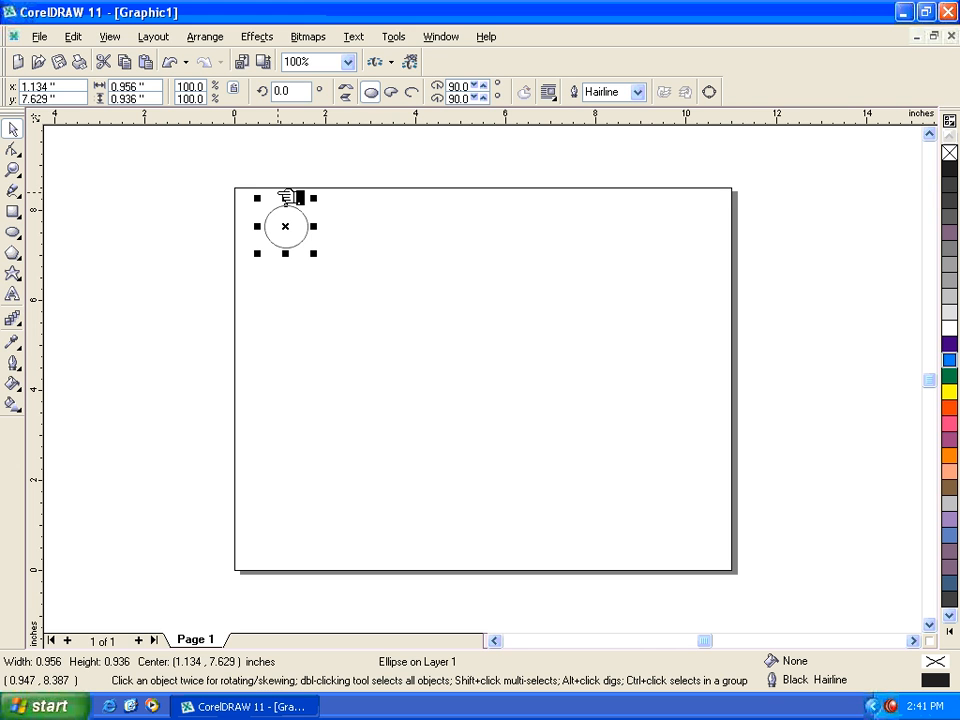
pyautogui.click(360, 332)
# - Try duplicating the circle up and to the right with one repeat, and undo both duplications
pyautogui.moveTo(296, 233); pyautogui.dragTo(435, 210)
pyautogui.hotkey('ctrl', 'r')
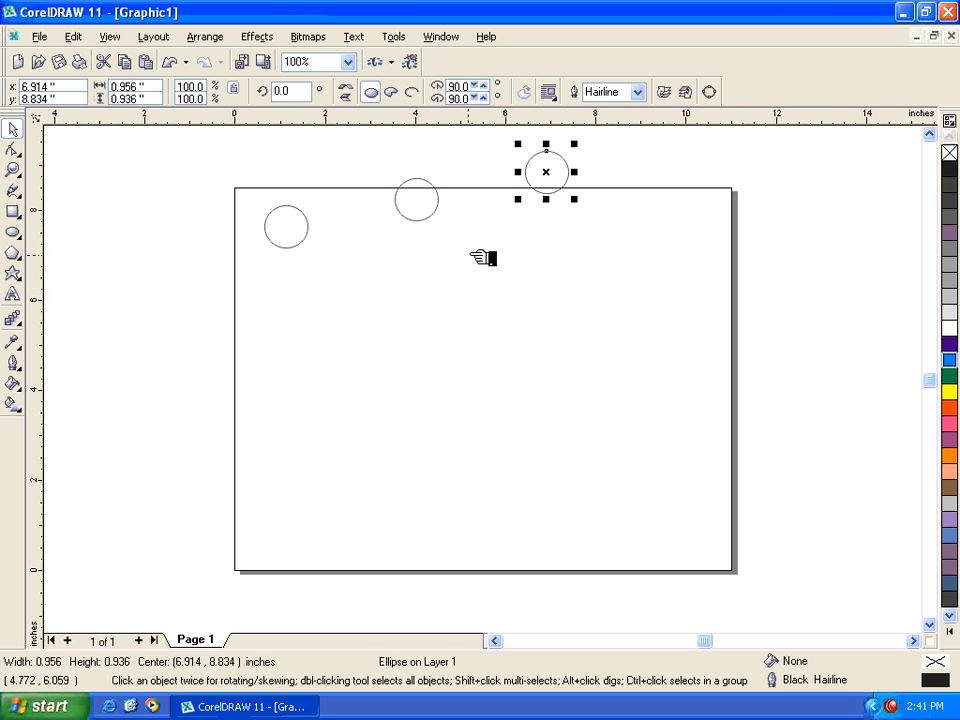
pyautogui.hotkey('ctrl', 'z')
pyautogui.hotkey('ctrl', 'z')
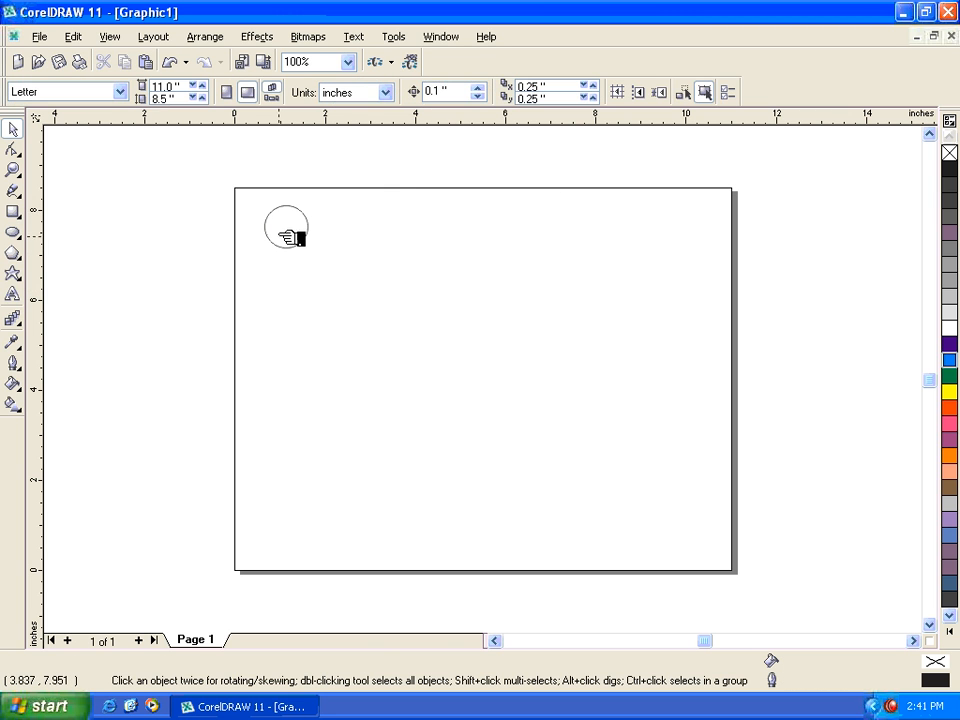
# - Place a duplicate about 1.25 inches below the circle, slightly to the right, and repeat the duplication three times down the page
pyautogui.moveTo(289, 235); pyautogui.dragTo(304, 285)
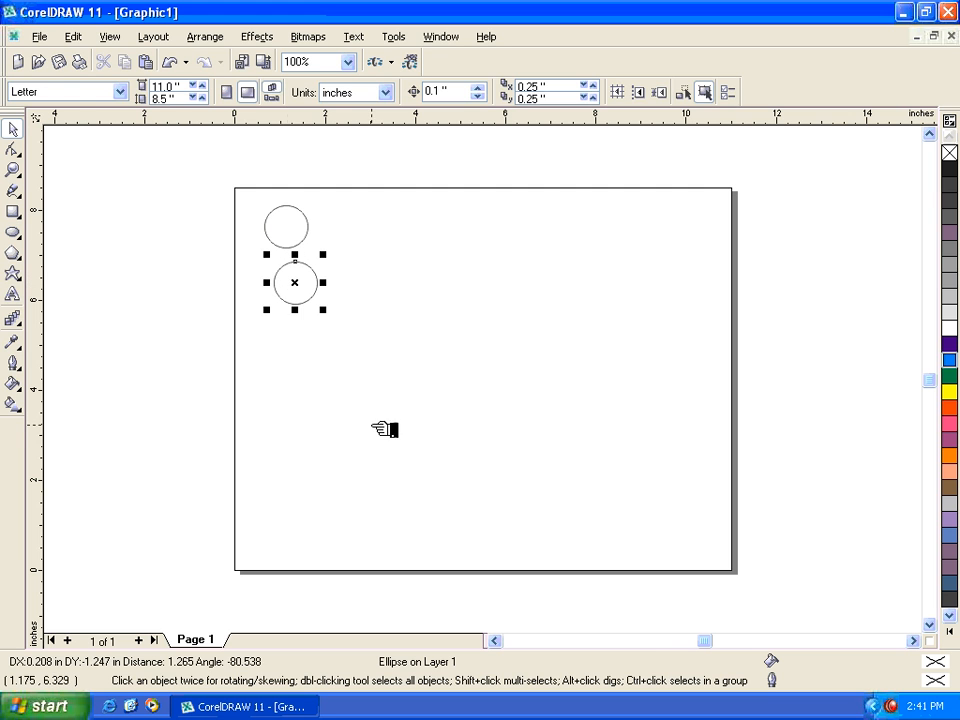
pyautogui.hotkey('ctrl', 'r')
pyautogui.hotkey('ctrl', 'r')
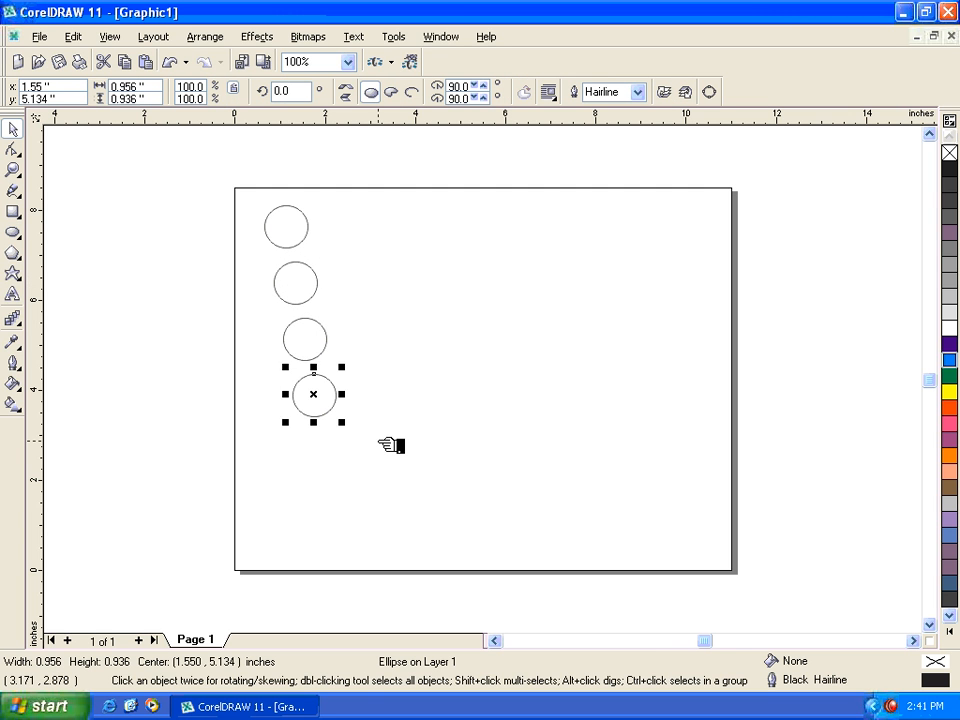
pyautogui.hotkey('ctrl', 'r')
# - Delete the column of duplicated circles and the original circle
pyautogui.moveTo(400, 527); pyautogui.dragTo(229, 238)
pyautogui.press('Delete')
pyautogui.click(283, 232)
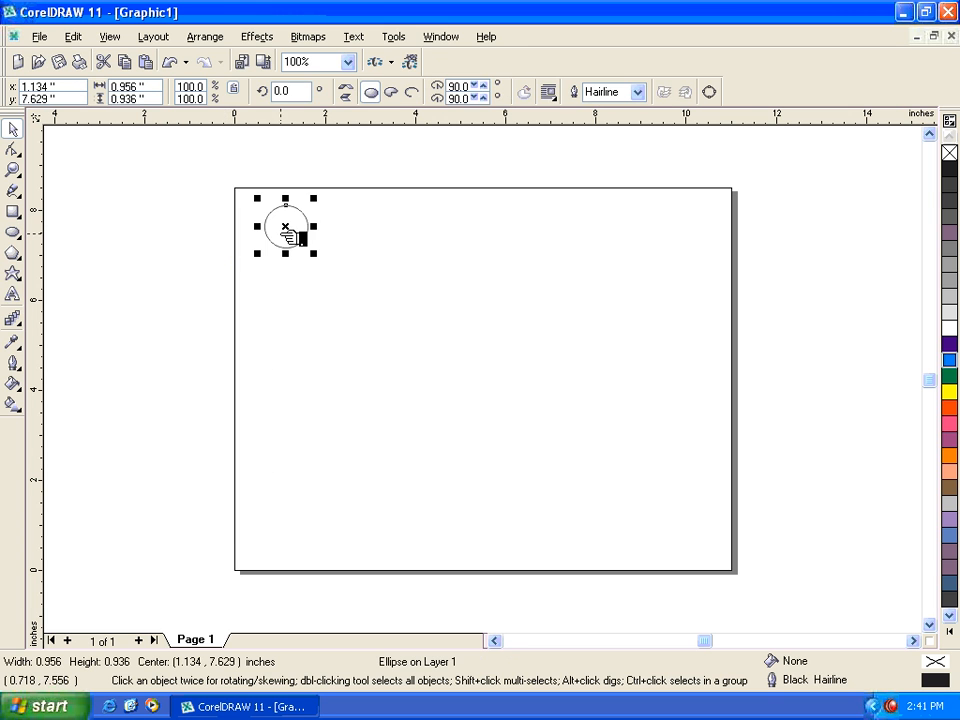
pyautogui.press('Delete')
# - Undo the deletion of the circle on Page 1
pyautogui.click(74, 36)
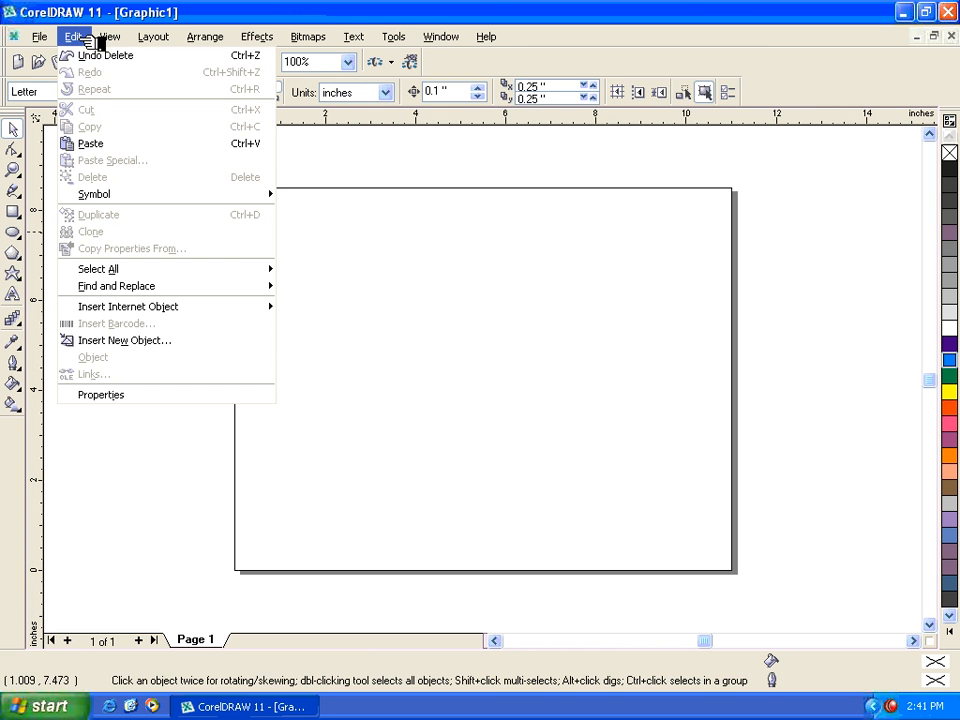
pyautogui.click(403, 249)
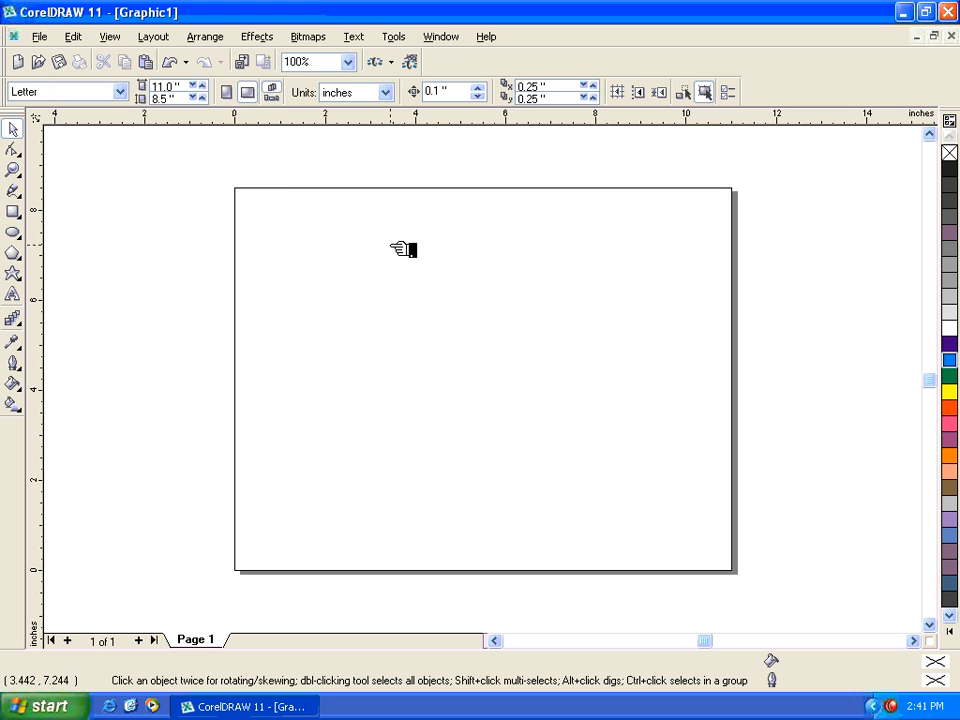
pyautogui.hotkey('ctrl', 'z')
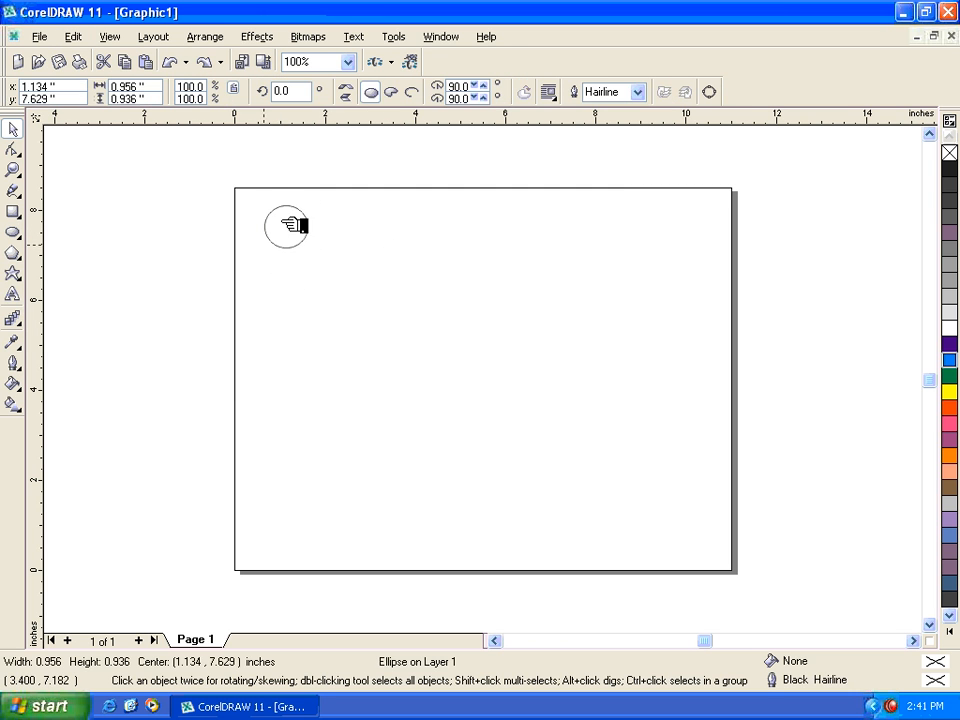
# - Cut the restored circle from Page 1
pyautogui.click(297, 245)
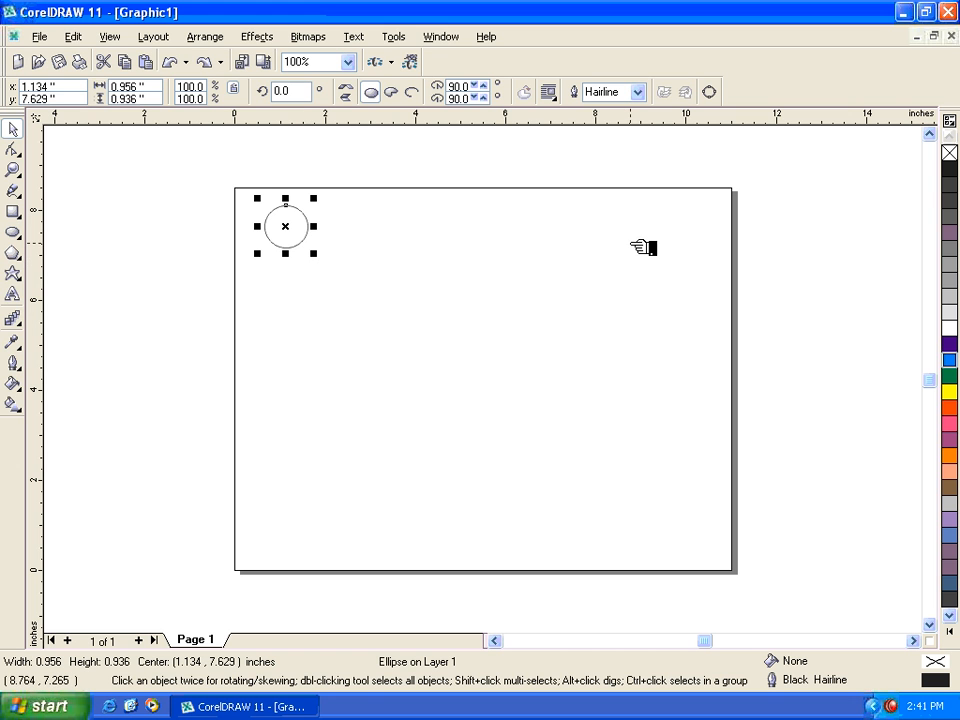
pyautogui.click(73, 36)
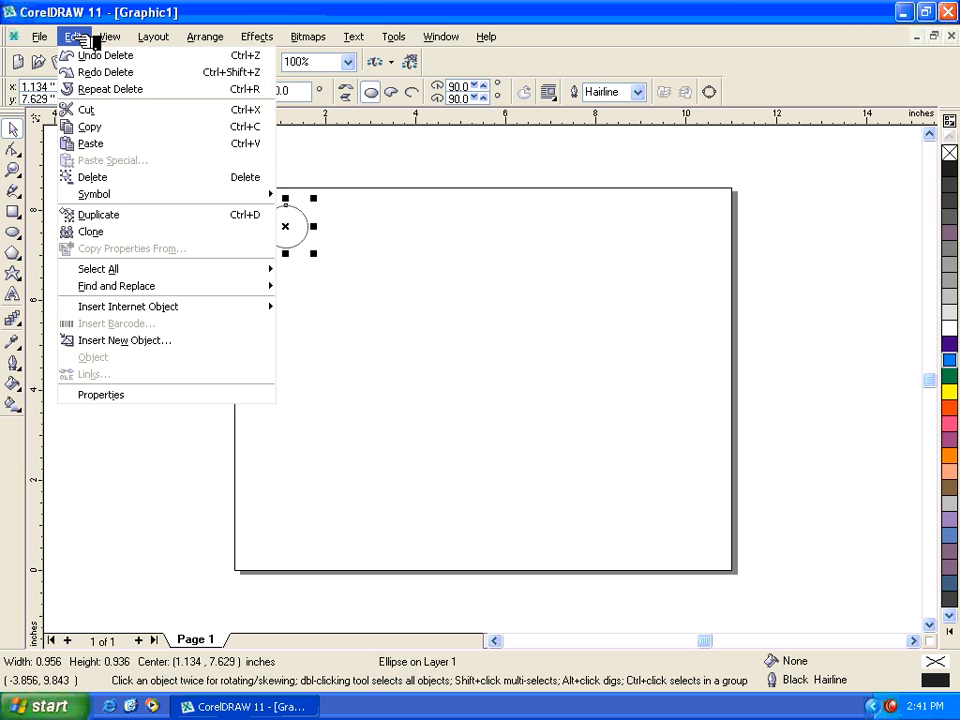
pyautogui.click(107, 109)
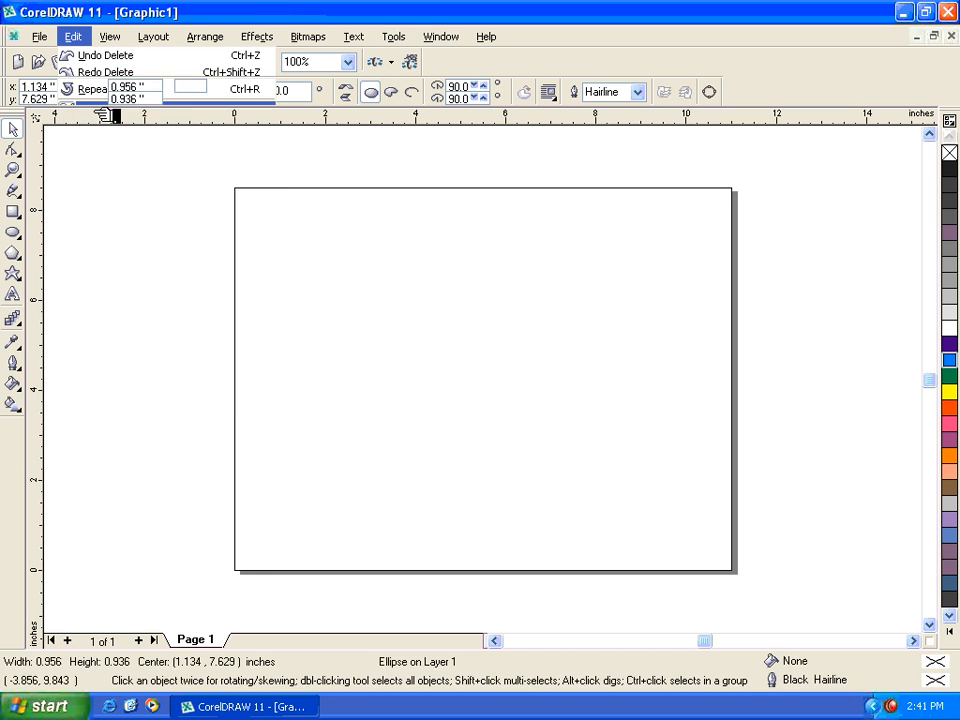
pyautogui.click(75, 36)
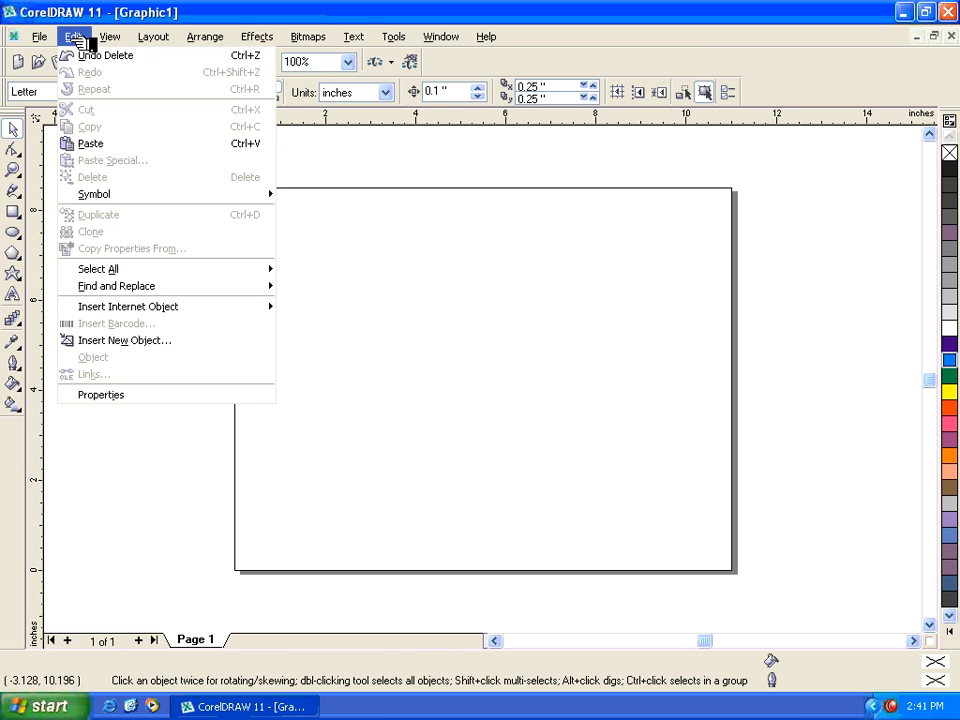
pyautogui.click(160, 12)
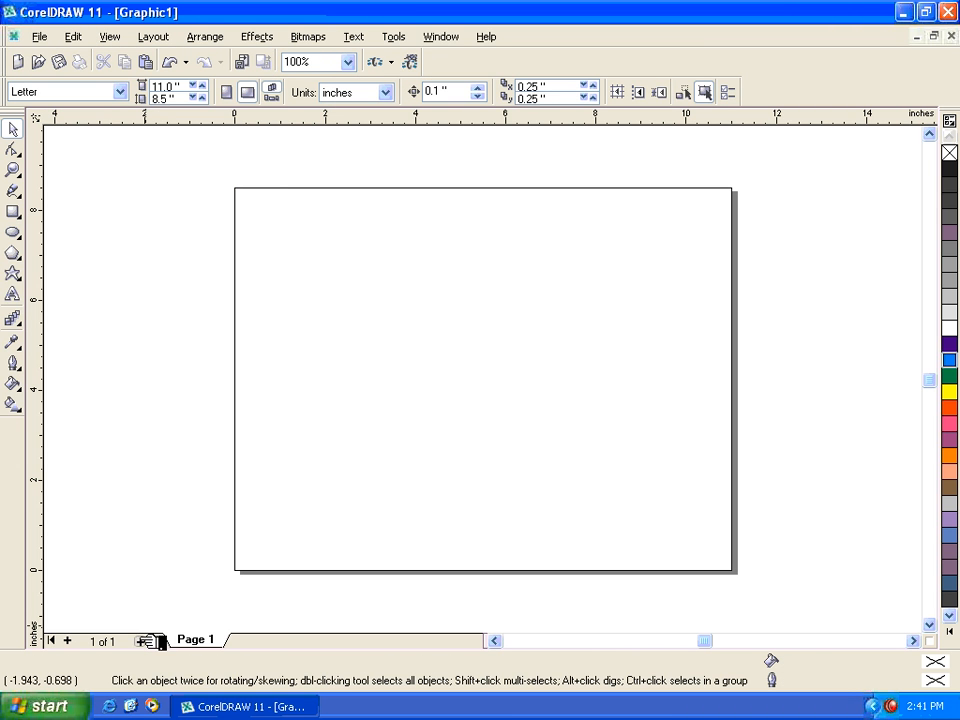
# - Add a second page to the document and paste the cut circle onto it, checking both pages
pyautogui.click(155, 640)
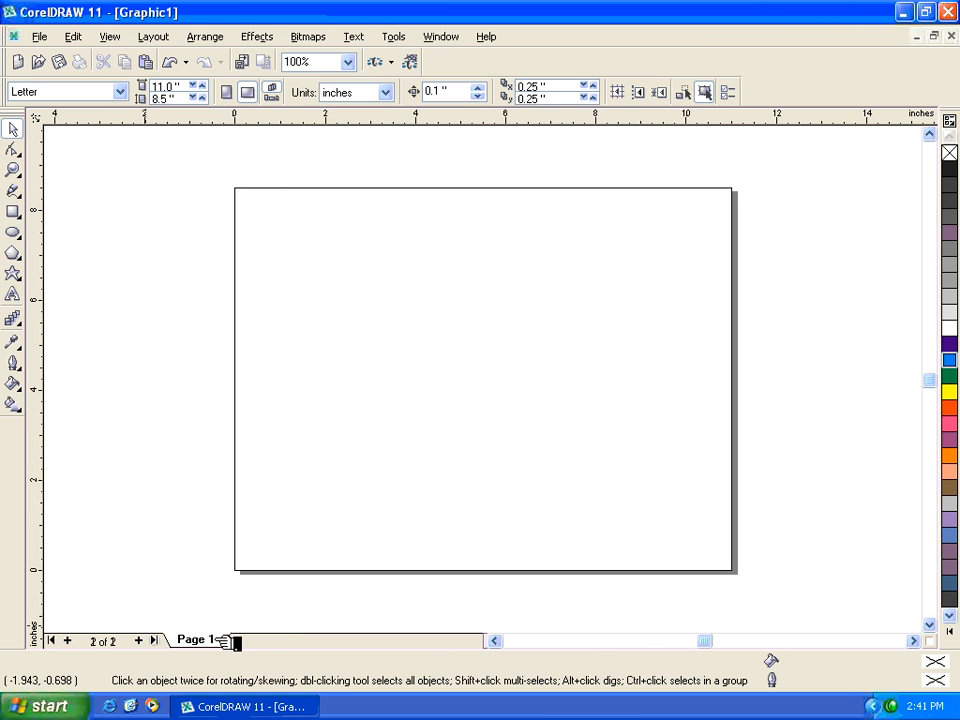
pyautogui.click(75, 38)
pyautogui.click(118, 146)
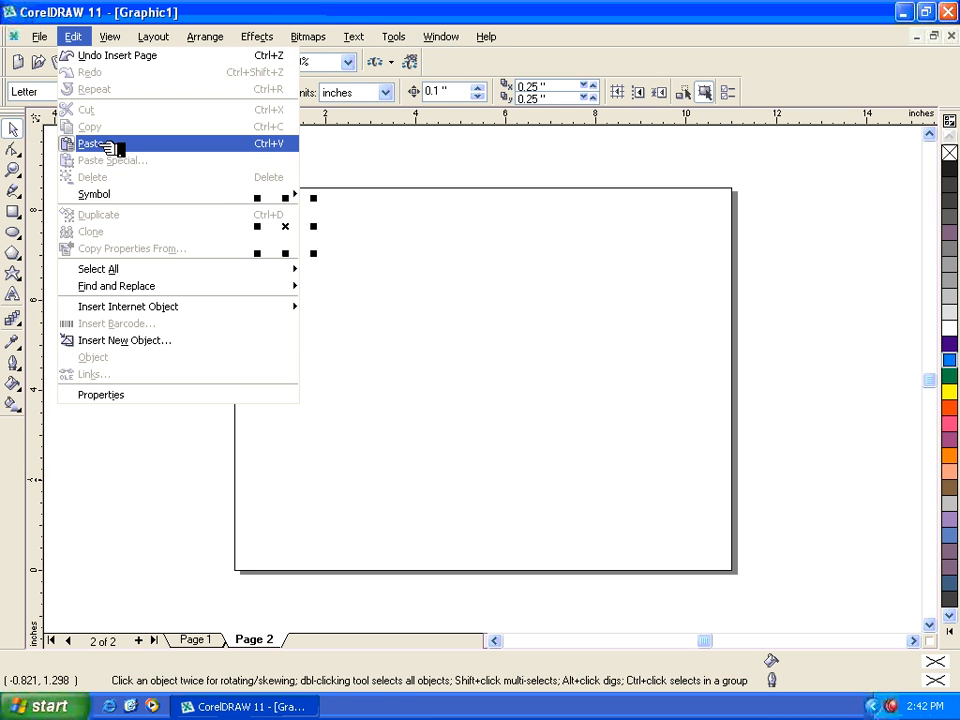
pyautogui.click(203, 640)
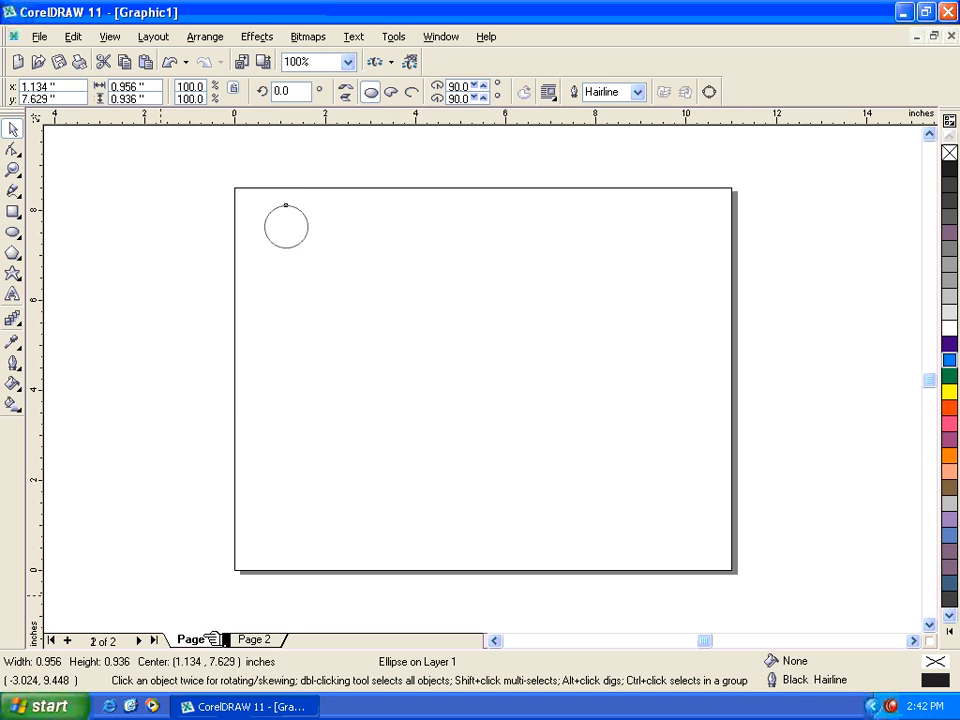
pyautogui.click(252, 640)
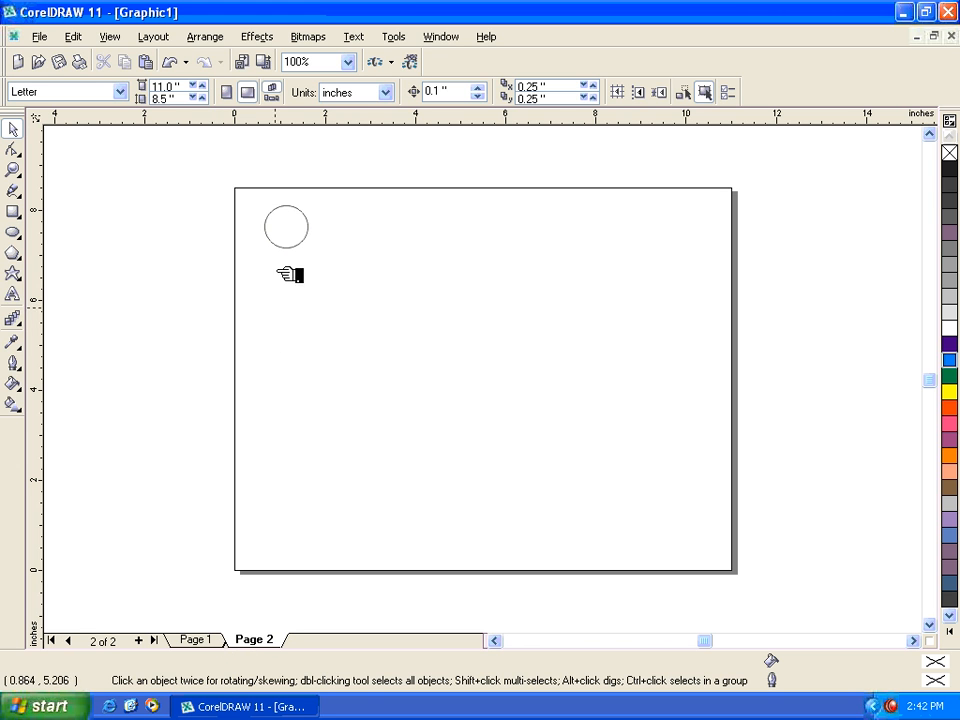
# - Cut the circle from Page 2 and paste it back onto Page 1
pyautogui.click(287, 222)
pyautogui.click(93, 36)
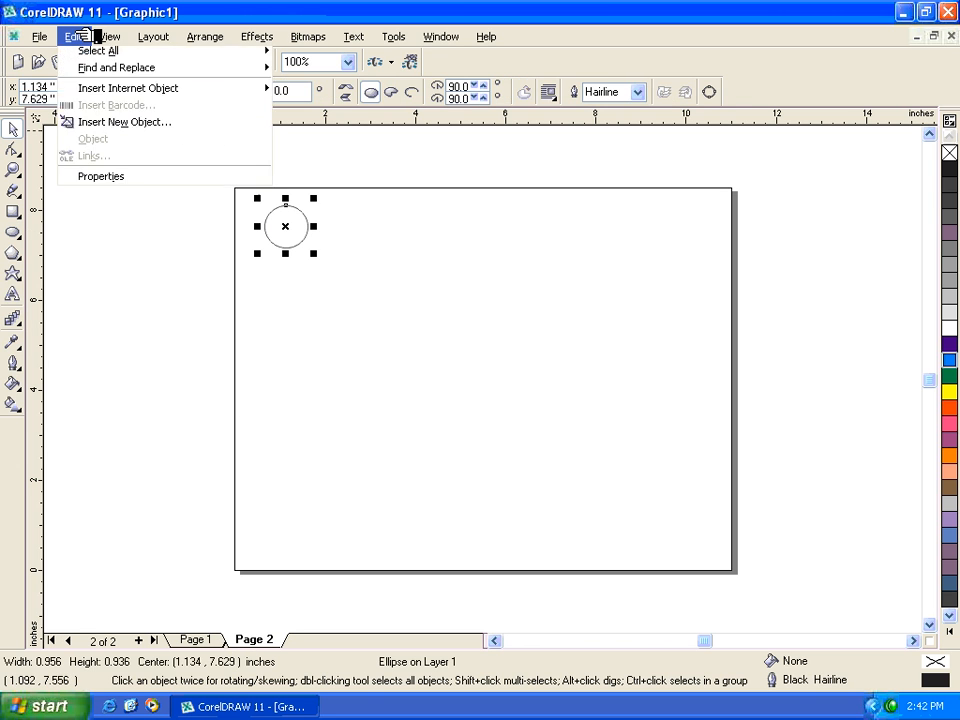
pyautogui.click(100, 110)
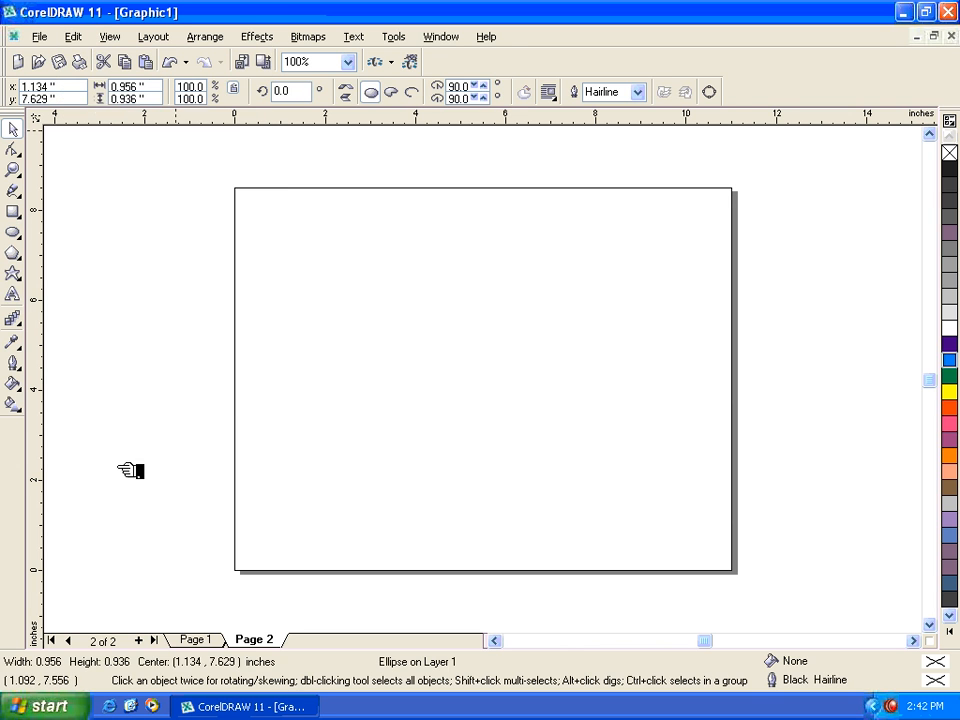
pyautogui.click(191, 639)
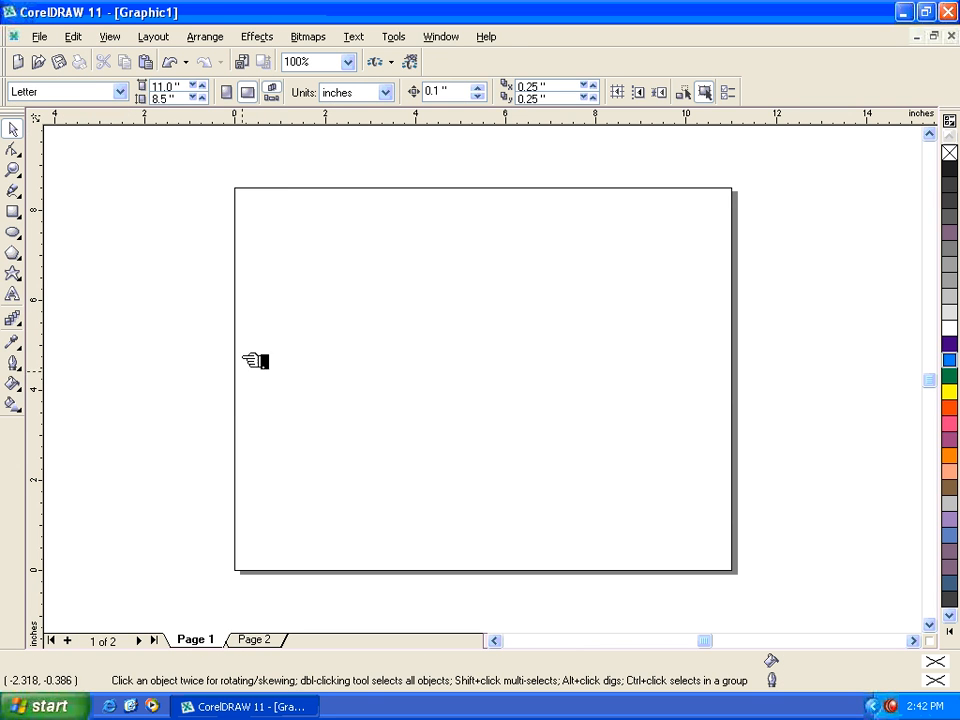
pyautogui.click(73, 36)
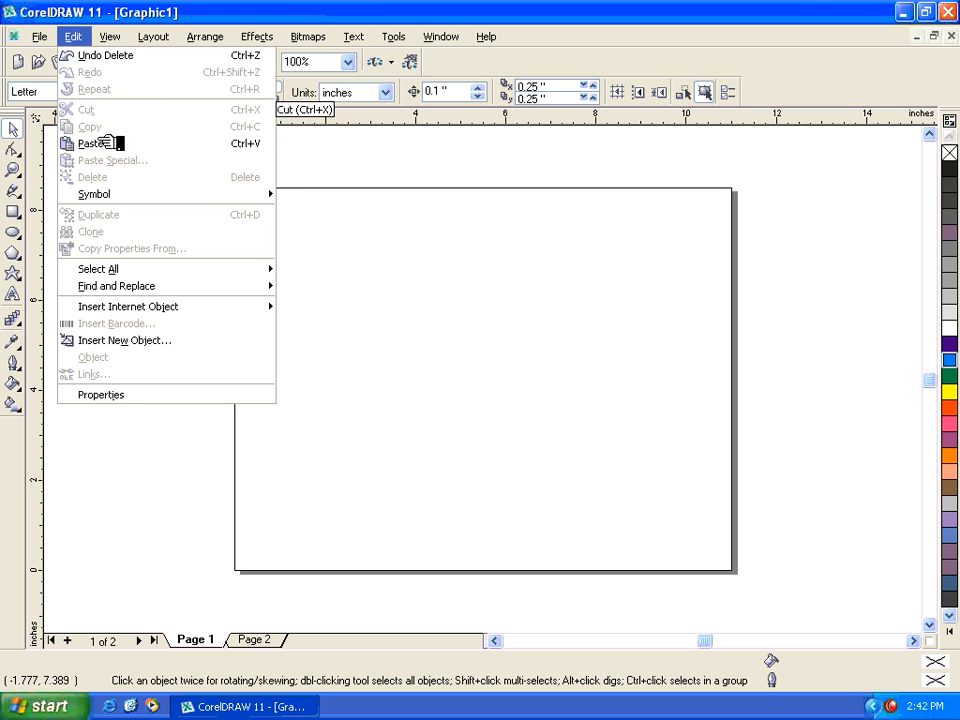
pyautogui.click(242, 145)
# - Copy the circle on Page 1, paste it onto Page 2, and compare the two pages
pyautogui.click(78, 38)
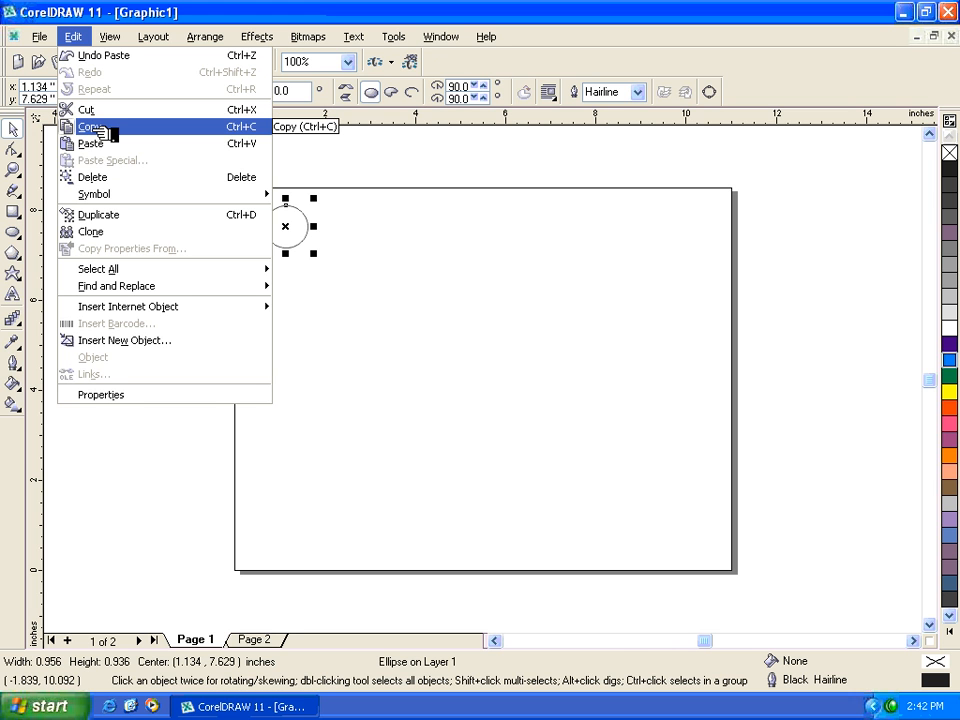
pyautogui.click(98, 131)
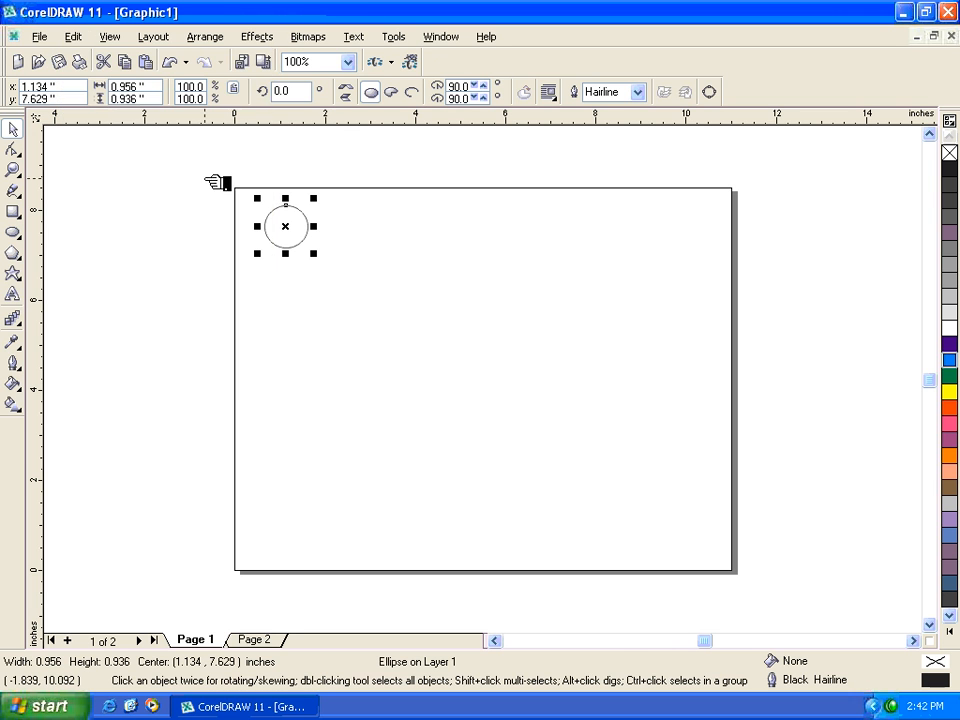
pyautogui.click(282, 642)
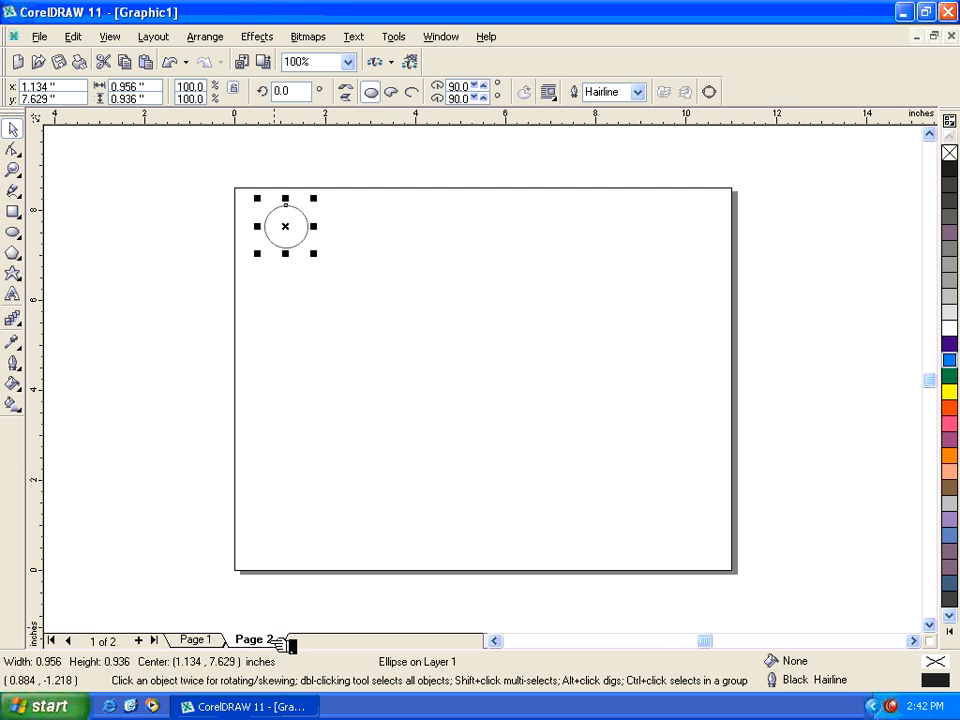
pyautogui.click(86, 38)
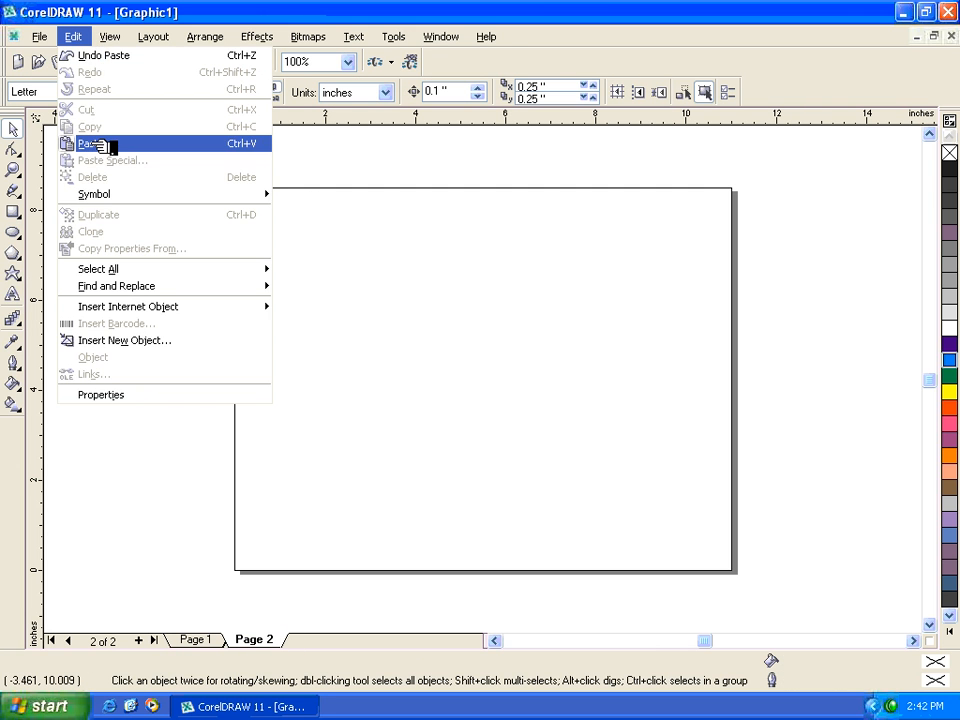
pyautogui.click(100, 146)
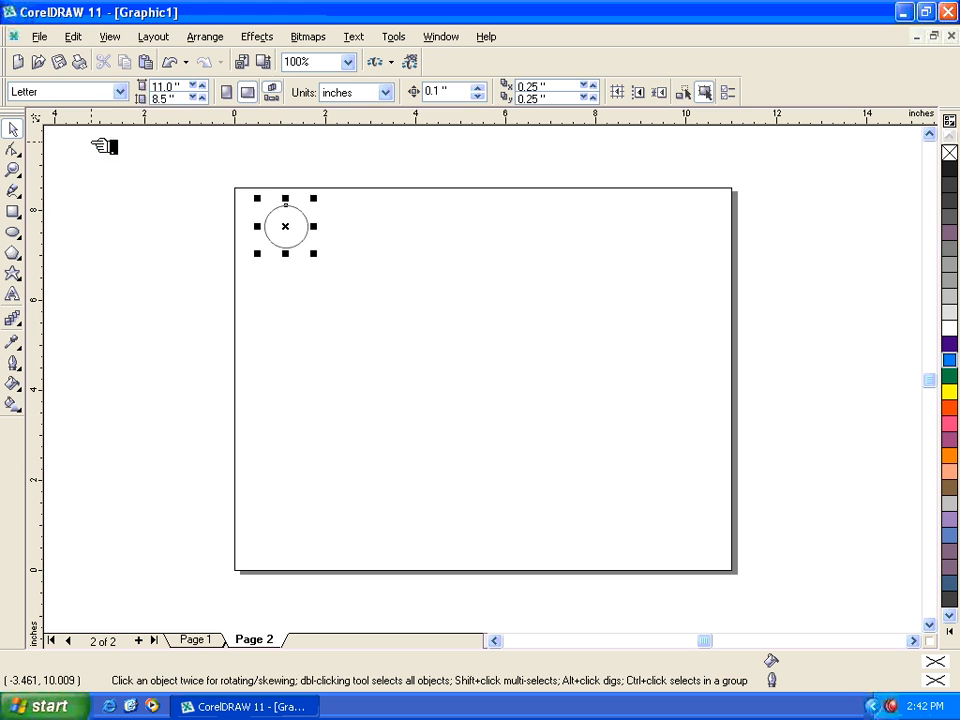
pyautogui.click(200, 640)
pyautogui.moveTo(200, 183); pyautogui.dragTo(372, 304)
pyautogui.click(254, 639)
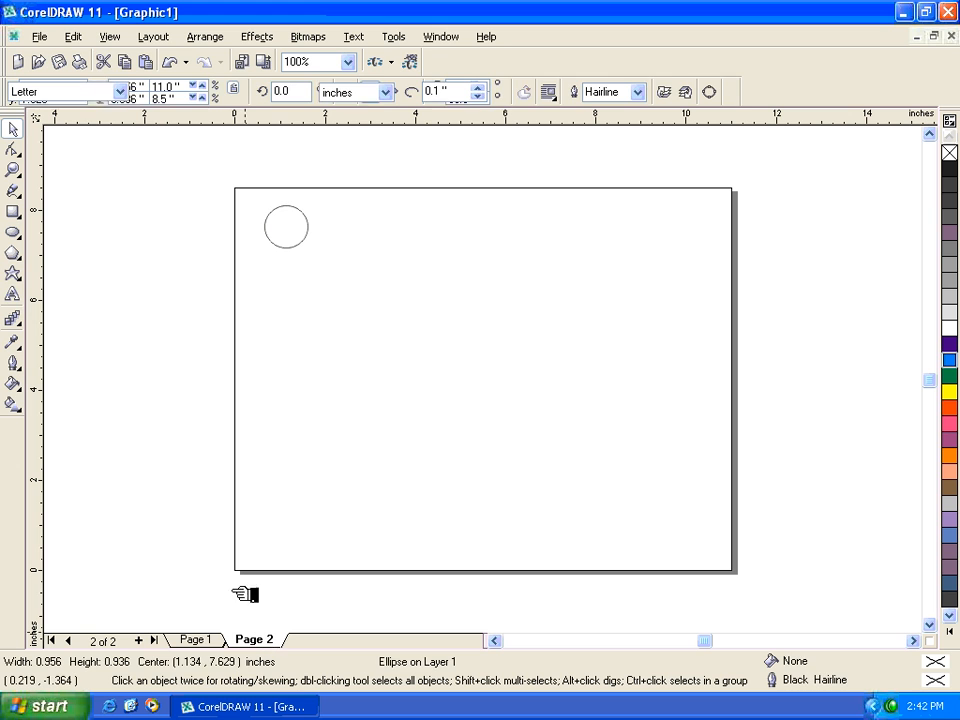
pyautogui.click(243, 594)
# - Paste two more copies of the circle on Page 1, moving them to about (3.26, 6.53) and (4.46, 7.38) inches
pyautogui.click(195, 639)
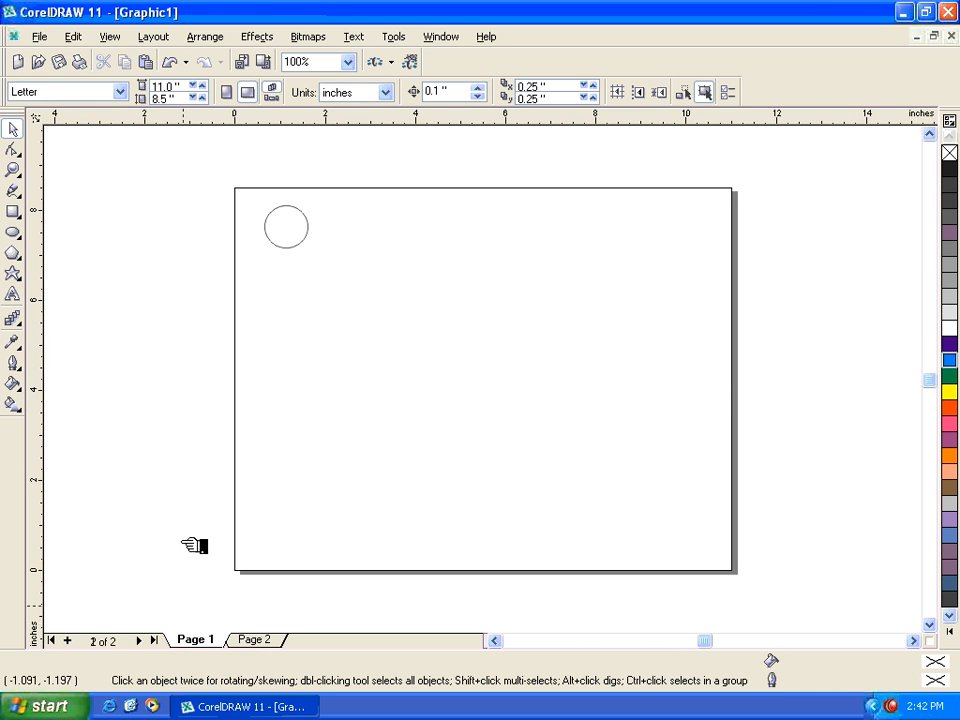
pyautogui.click(80, 37)
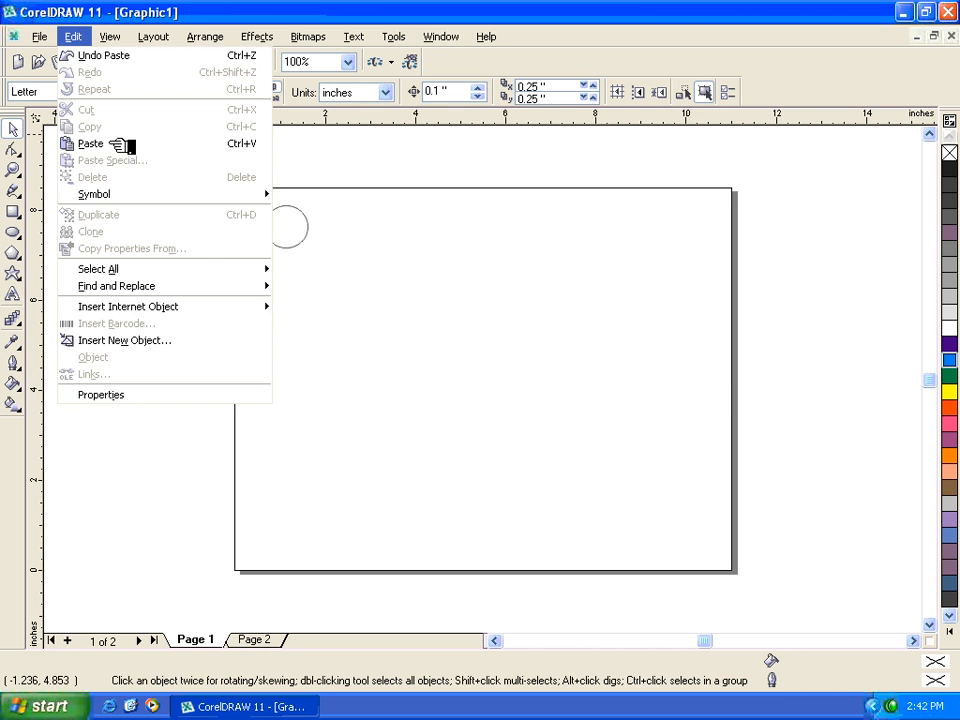
pyautogui.click(122, 143)
pyautogui.moveTo(272, 228); pyautogui.dragTo(373, 273)
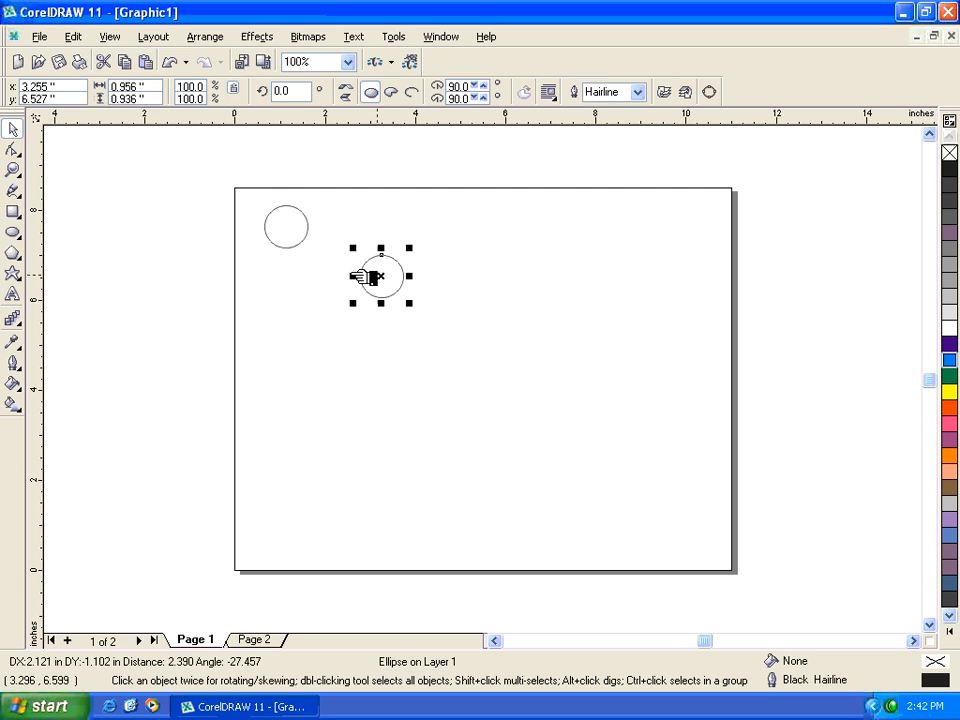
pyautogui.click(80, 37)
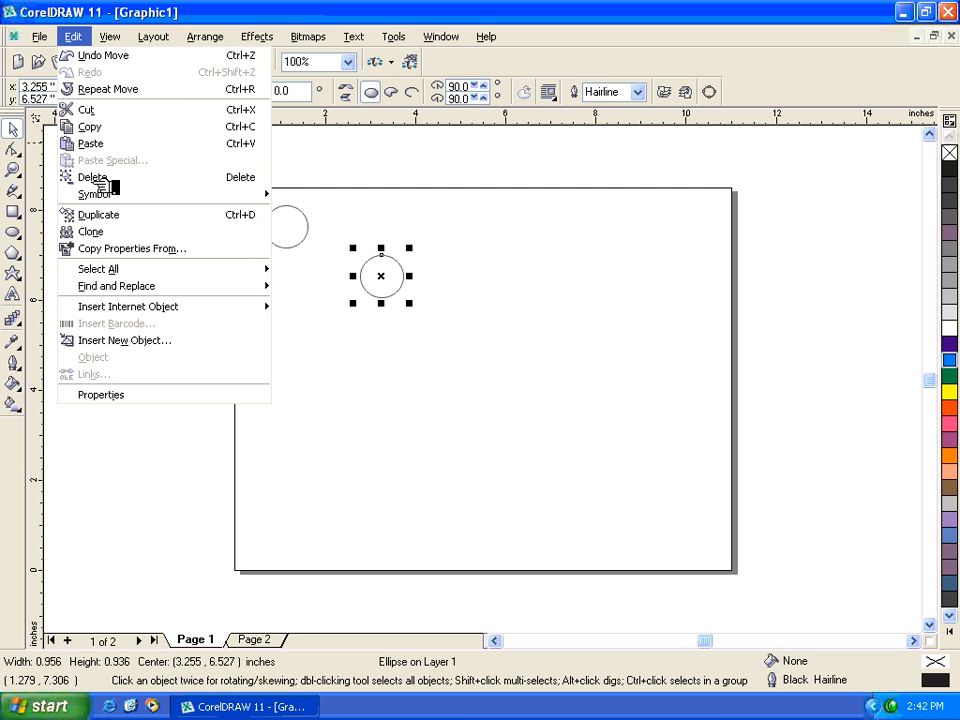
pyautogui.click(94, 144)
pyautogui.moveTo(308, 254); pyautogui.dragTo(456, 262)
# - Delete the last pasted copy and the original circle near the upper-left corner of Page 1
pyautogui.click(78, 37)
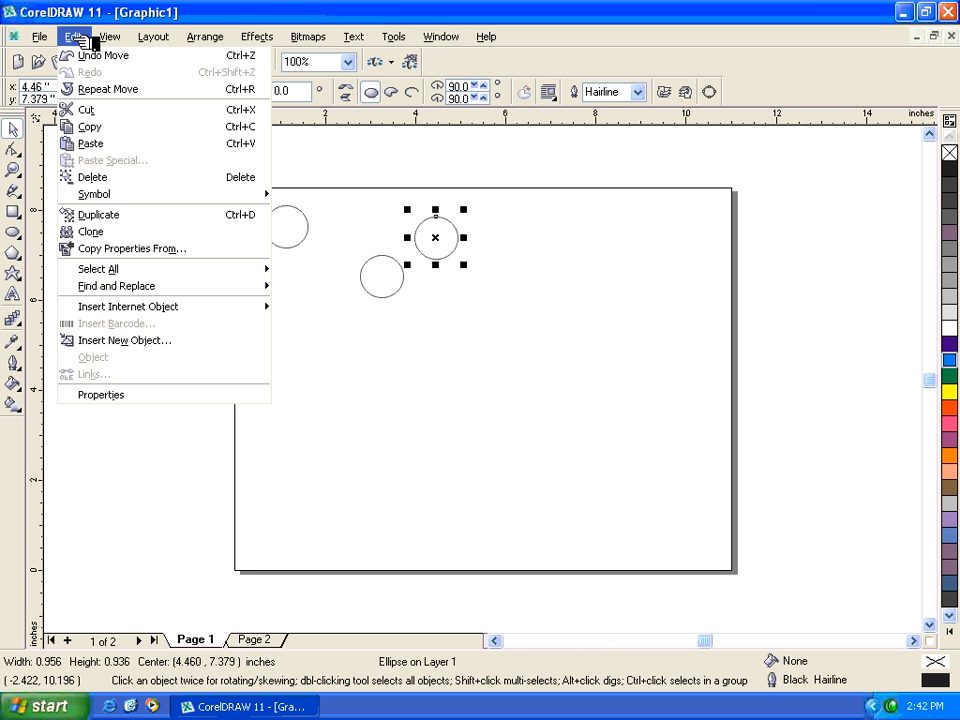
pyautogui.click(120, 181)
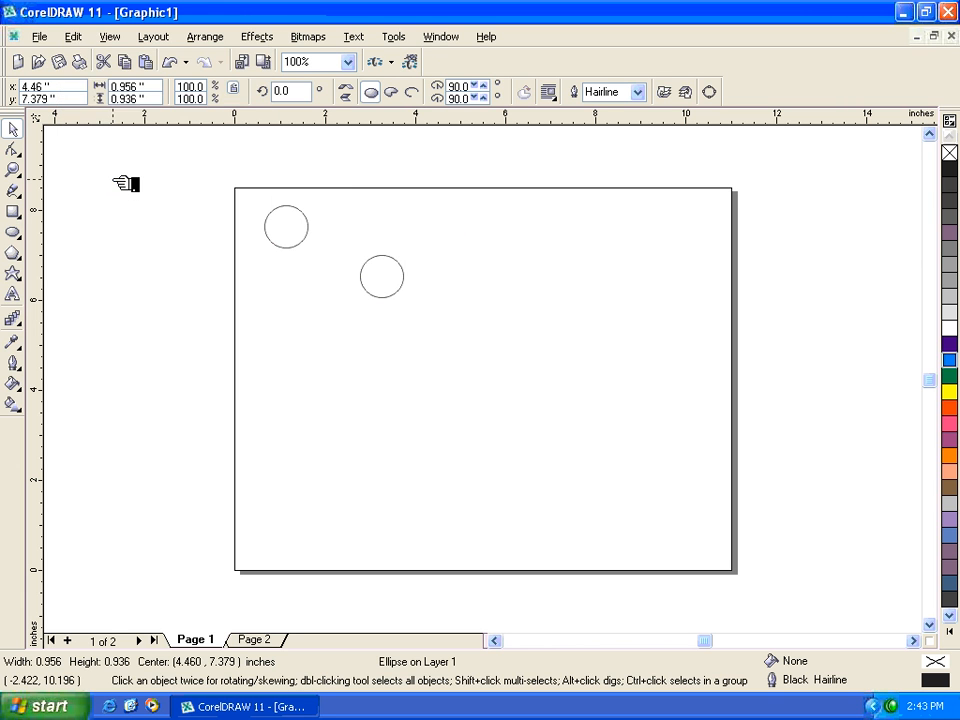
pyautogui.click(74, 37)
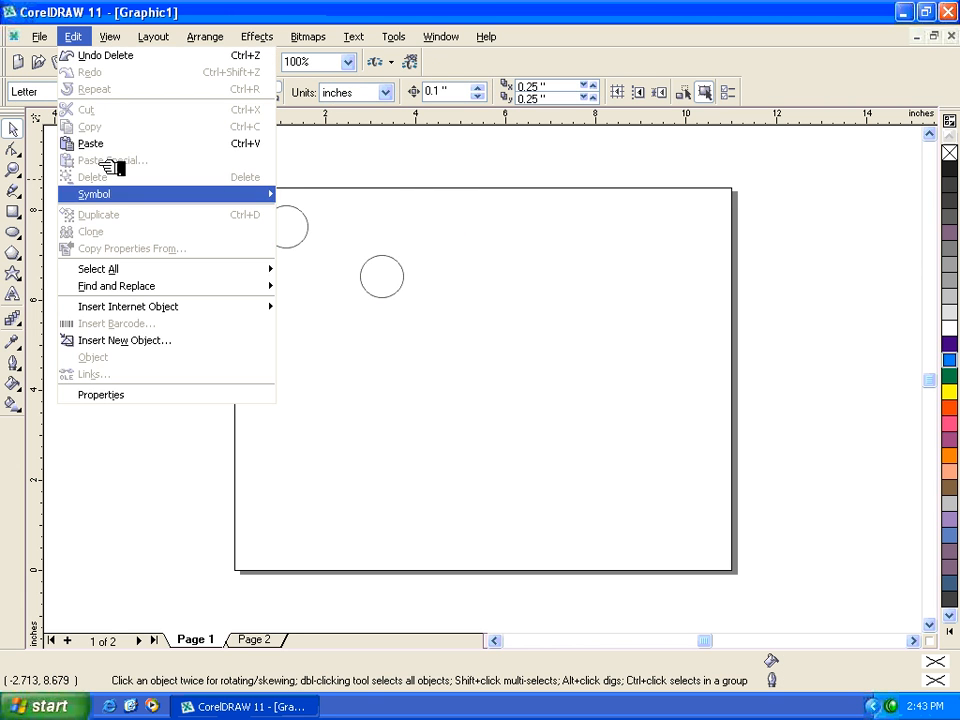
pyautogui.click(305, 233)
pyautogui.click(305, 232)
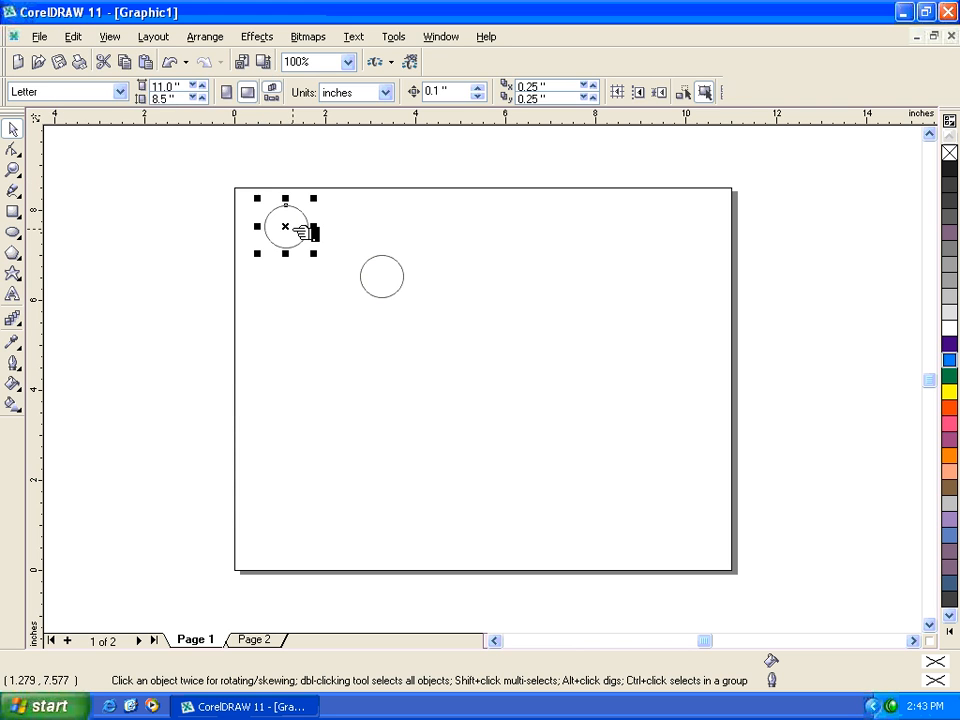
pyautogui.click(92, 38)
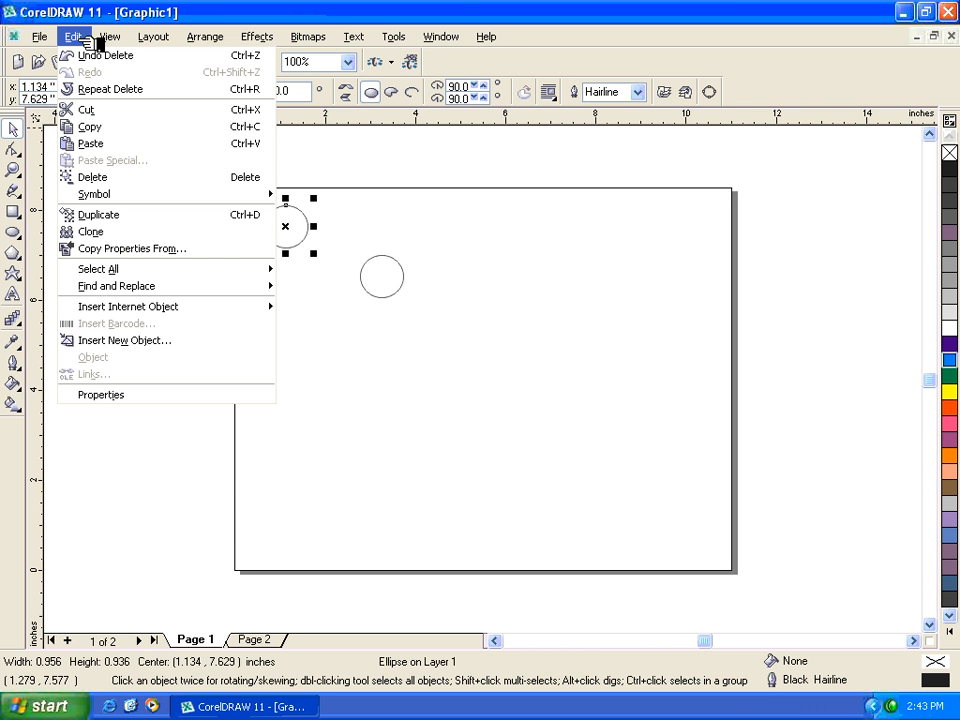
pyautogui.click(113, 181)
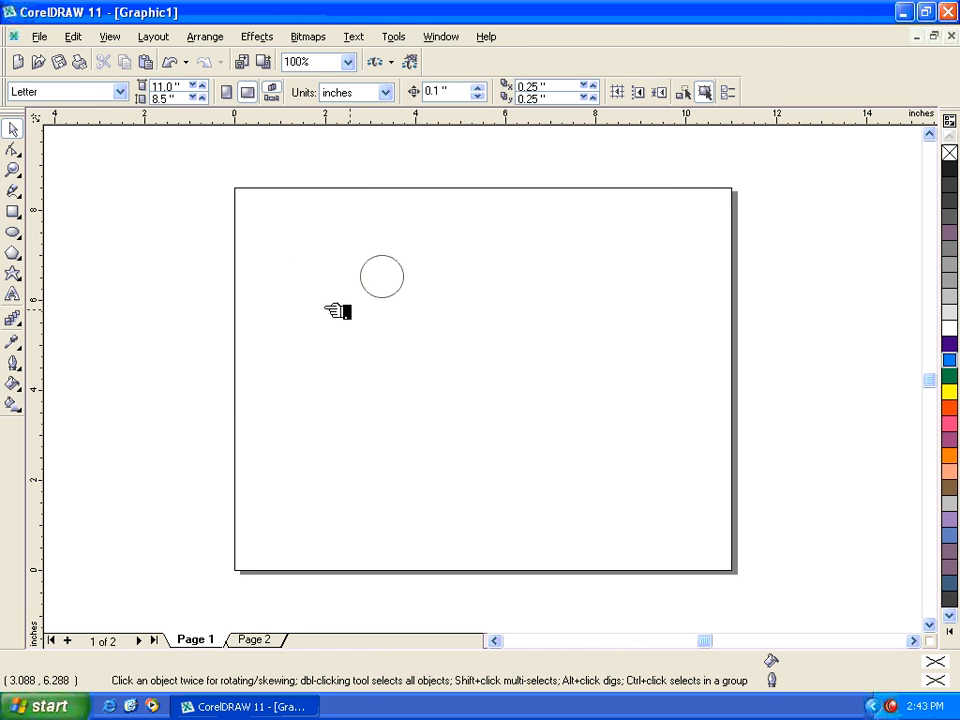
# - Delete the remaining circle from Page 1
pyautogui.click(74, 36)
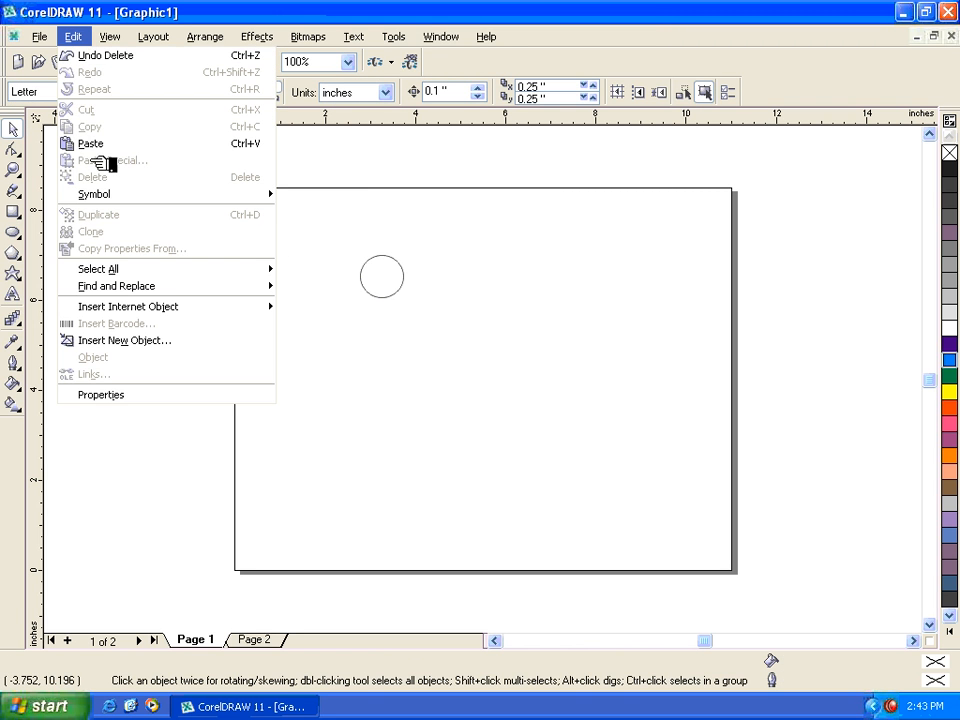
pyautogui.moveTo(537, 200); pyautogui.dragTo(283, 360)
pyautogui.press('Delete')
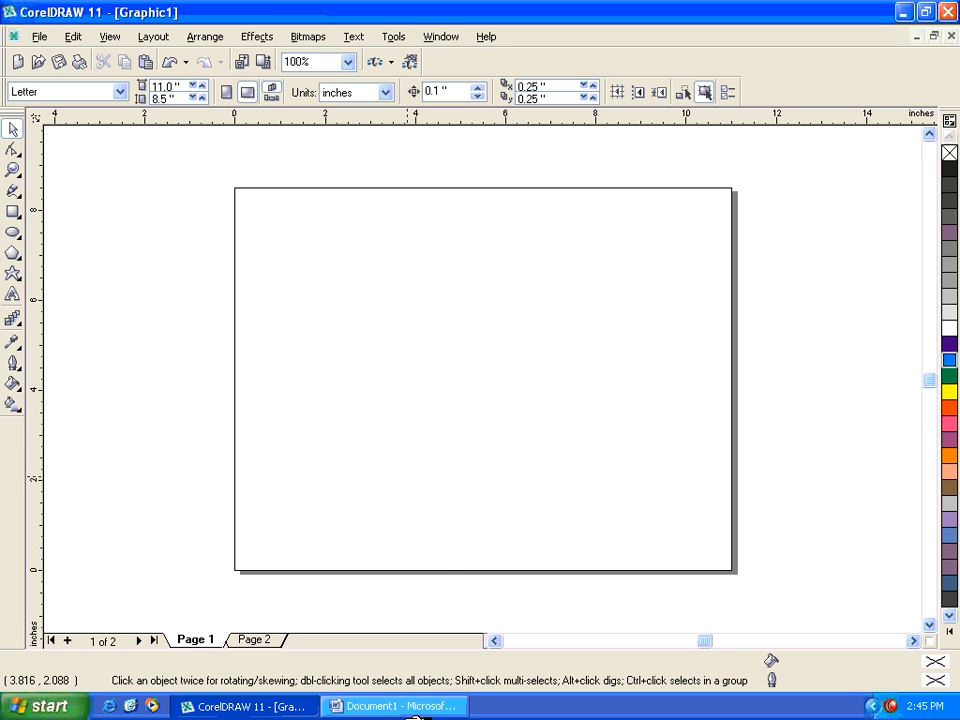
# - Switch to Word and replace the text COSMOS with a first name in capital letters
pyautogui.click(390, 707)
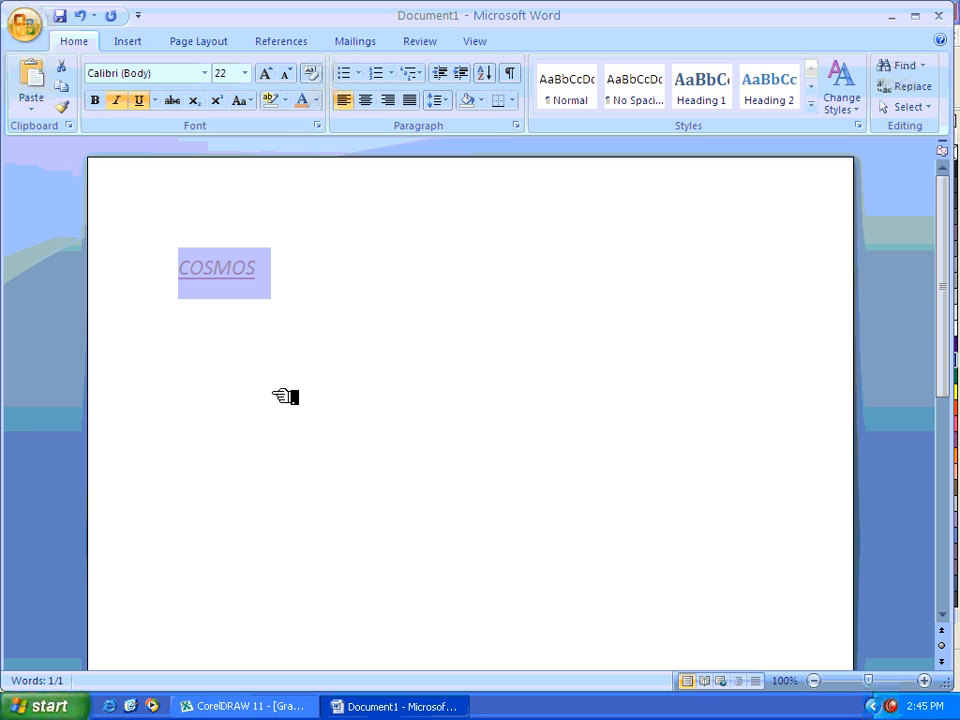
pyautogui.click(337, 277)
pyautogui.click(107, 272)
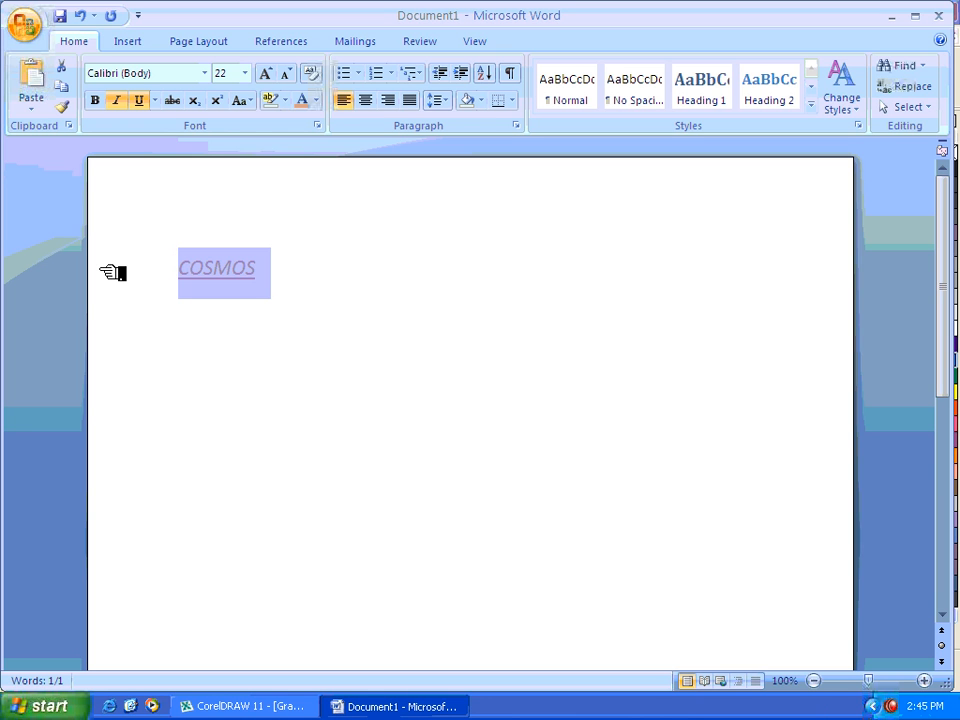
pyautogui.write('HAMAMD')
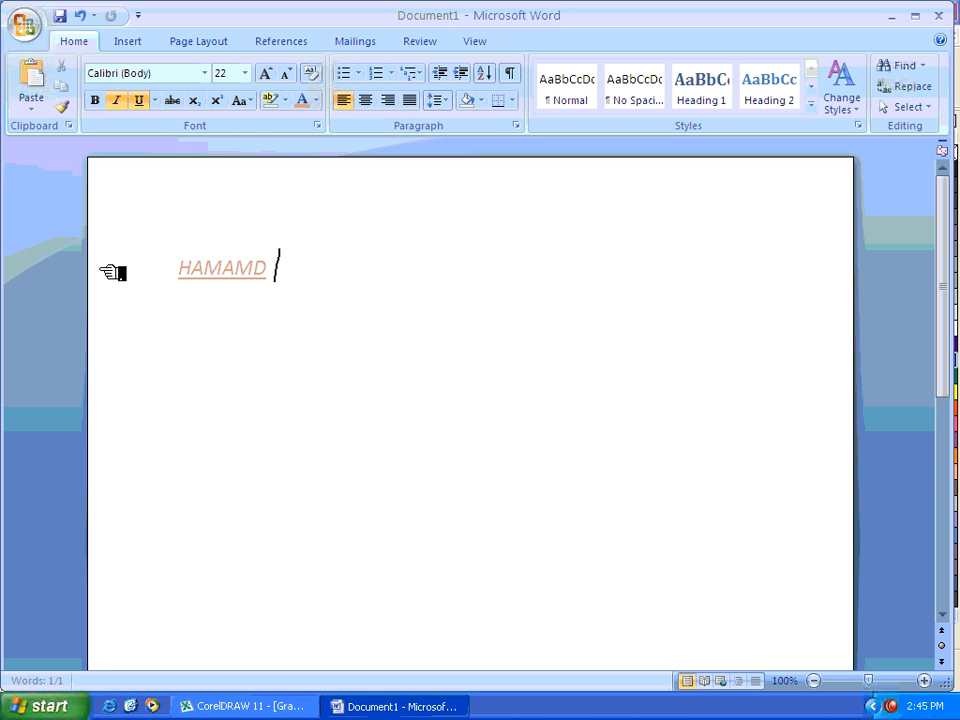
pyautogui.press('BackSpace')
pyautogui.press('BackSpace')
pyautogui.press('BackSpace')
pyautogui.press('BackSpace')
pyautogui.write('MAD')
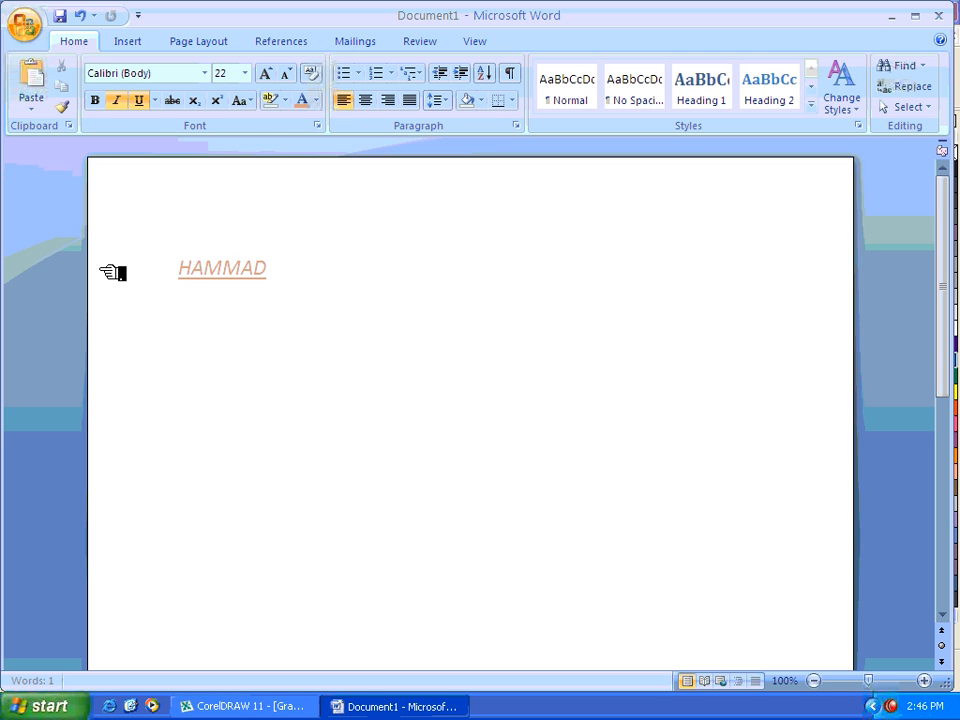
# - Clear the name from the first line and re-enter it in capital letters on the line below
pyautogui.click(129, 266)
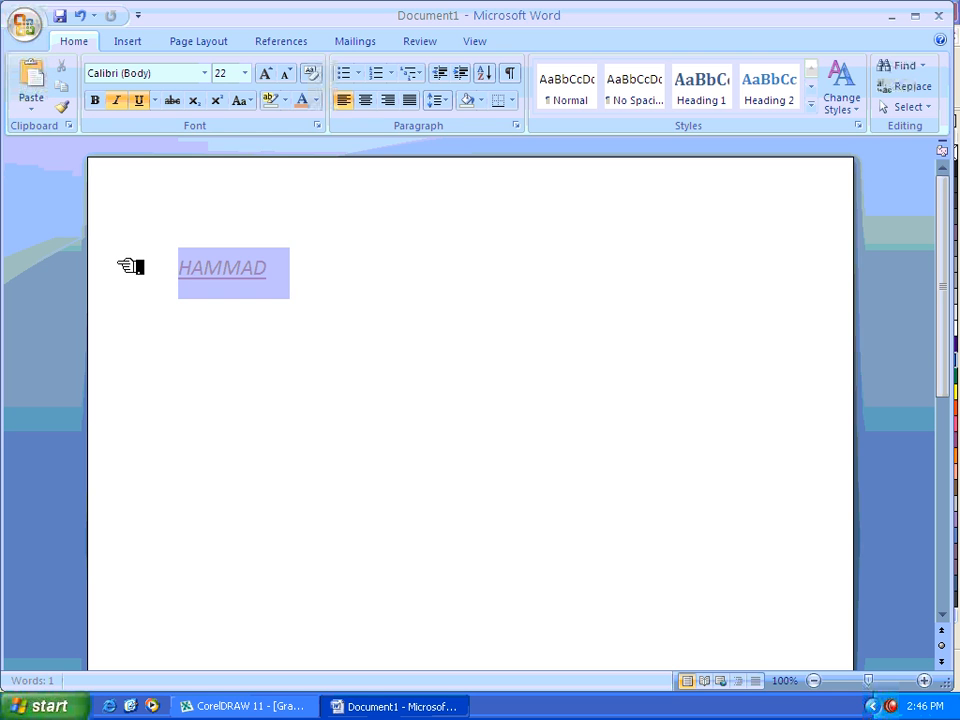
pyautogui.press('BackSpace')
pyautogui.write('H')
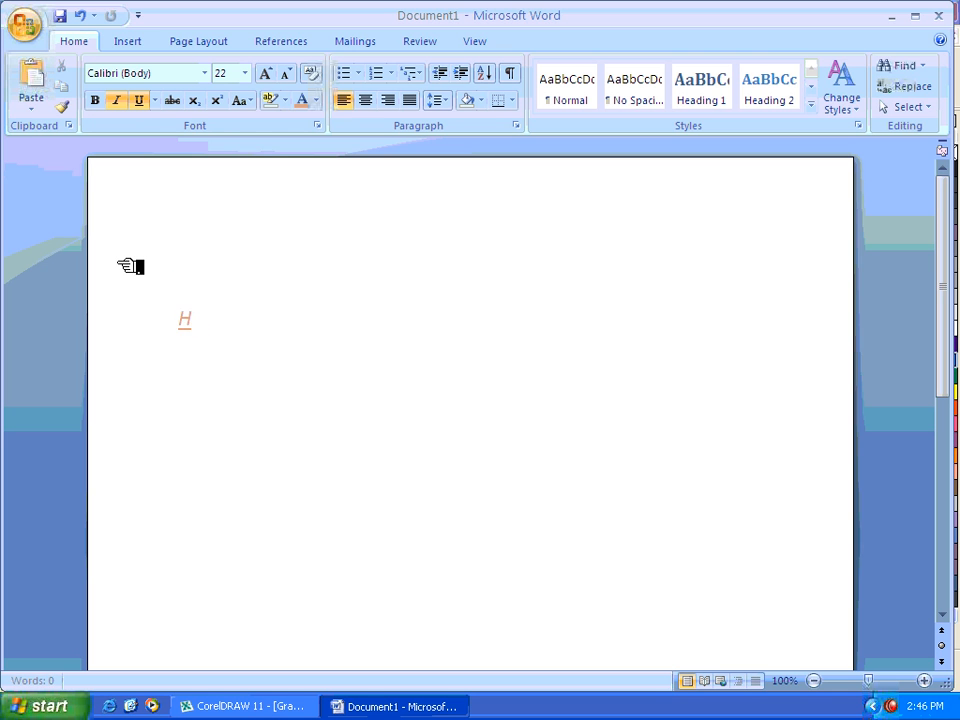
pyautogui.write('AMAMD')
pyautogui.press('BackSpace')
pyautogui.press('BackSpace')
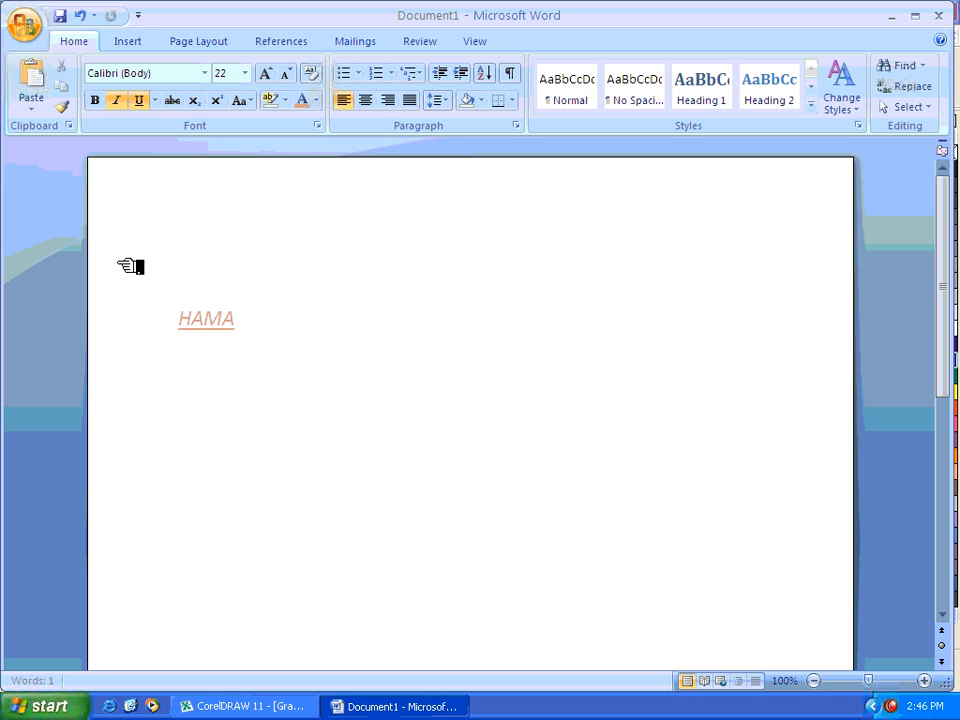
pyautogui.write('MAD')
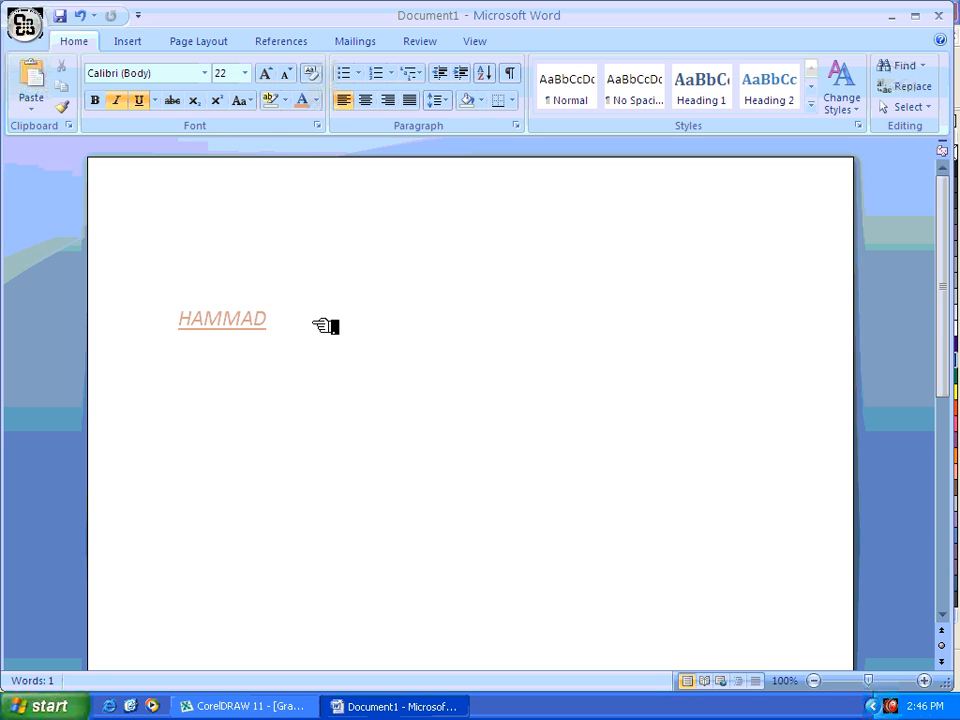
# - Make the name bold and set its font size to 36
pyautogui.moveTo(321, 326); pyautogui.dragTo(180, 310)
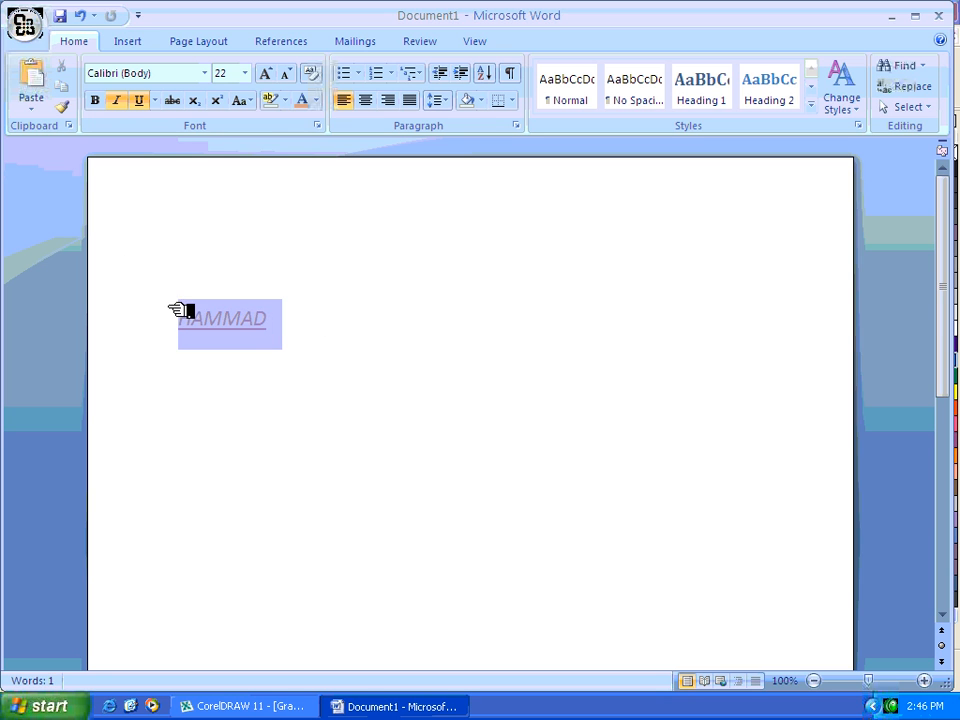
pyautogui.click(96, 100)
pyautogui.click(245, 73)
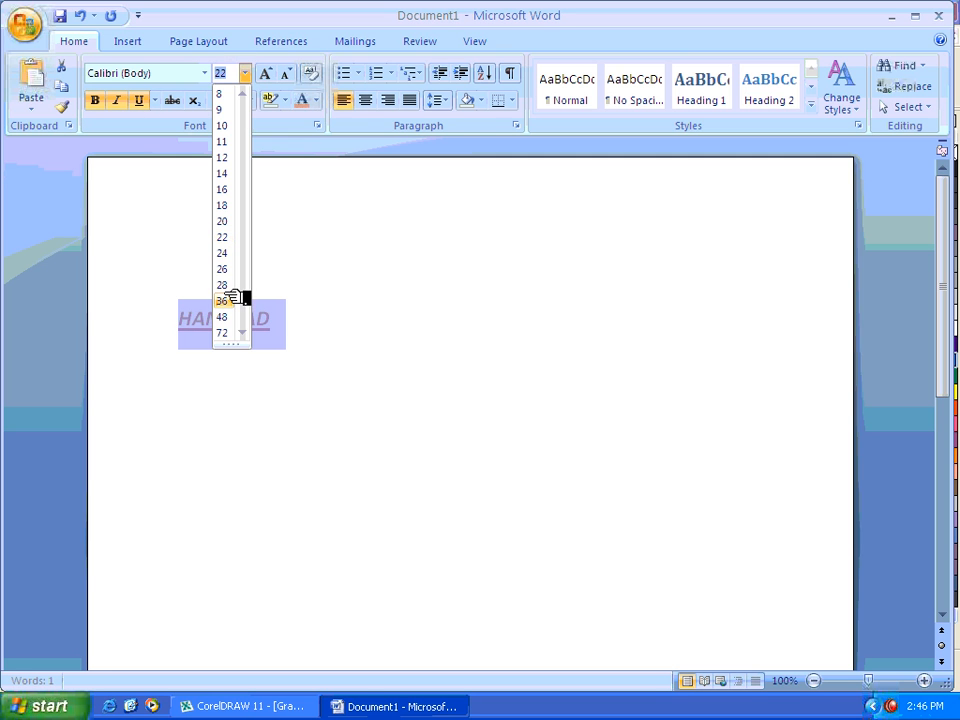
pyautogui.click(238, 296)
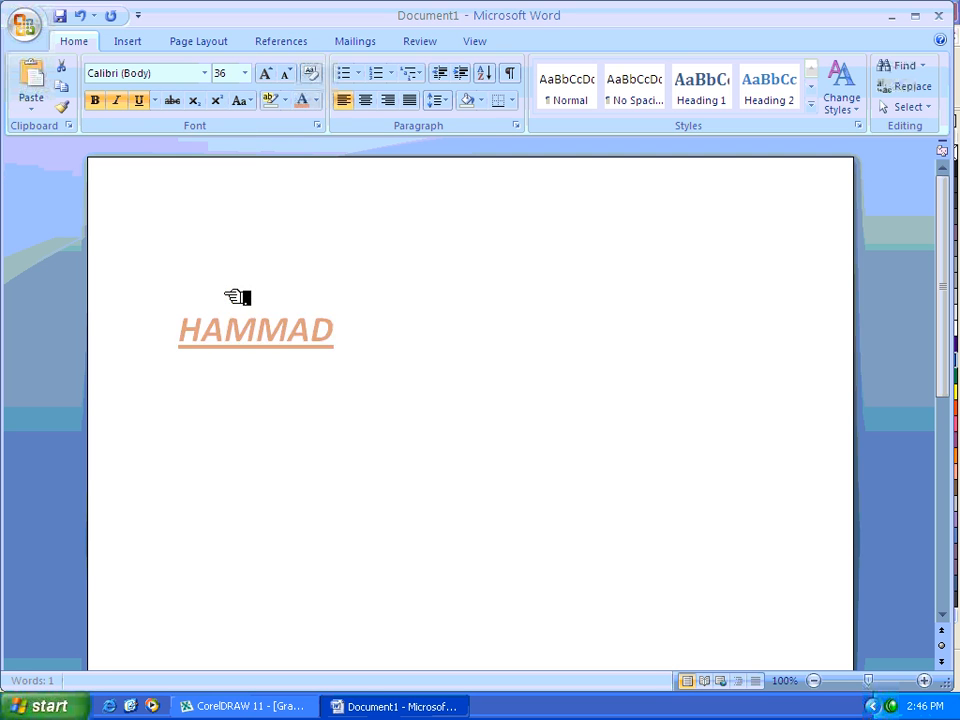
# - Try an orange font colour on the name and change it to blue
pyautogui.click(316, 100)
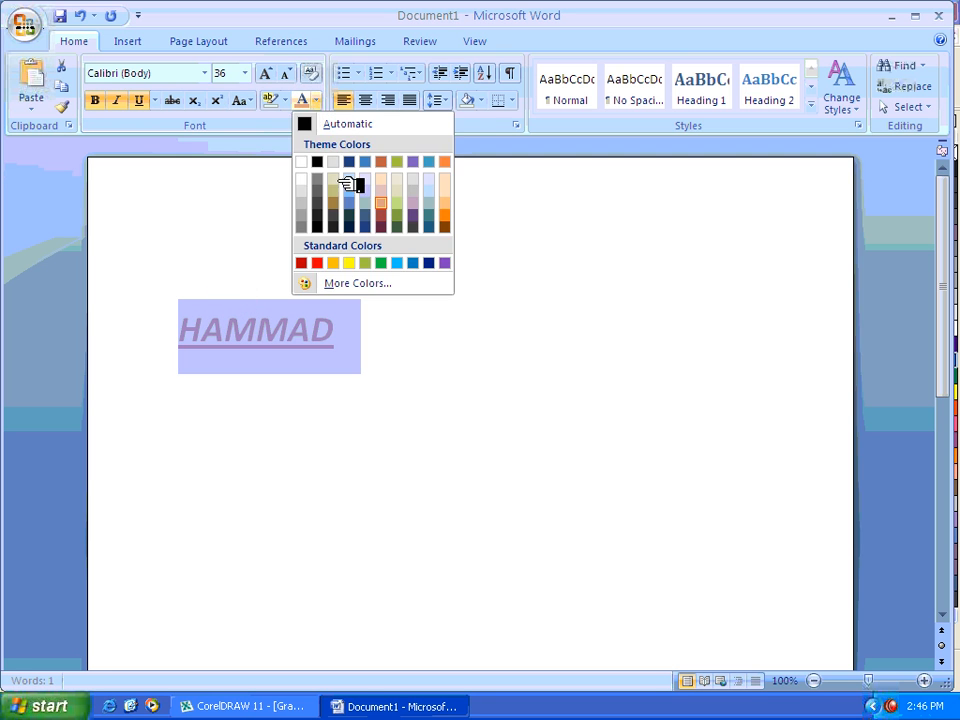
pyautogui.click(444, 215)
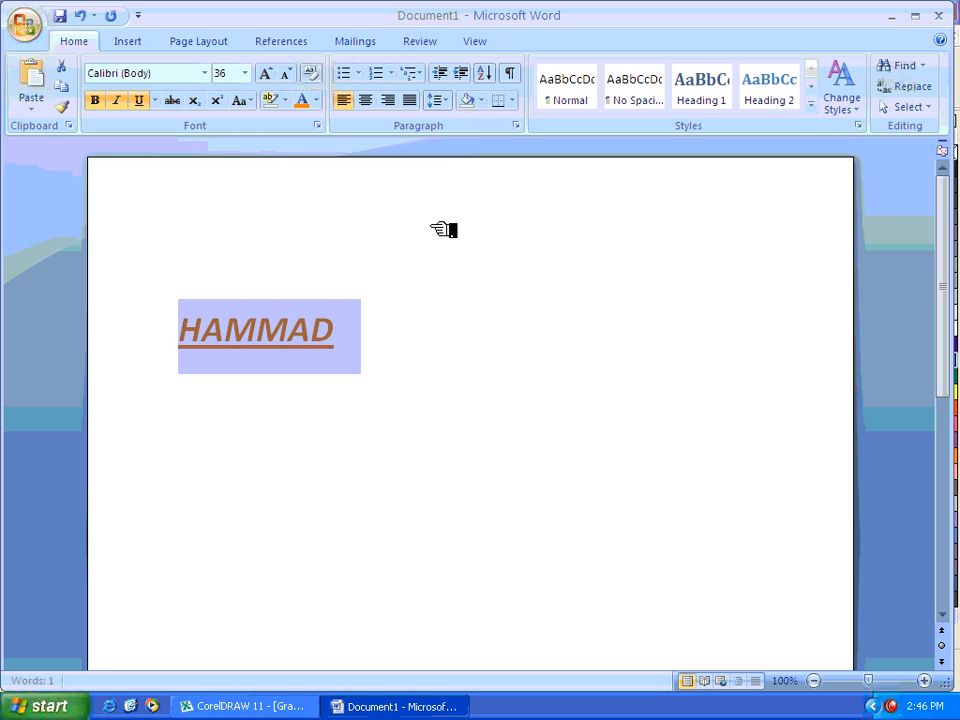
pyautogui.click(316, 100)
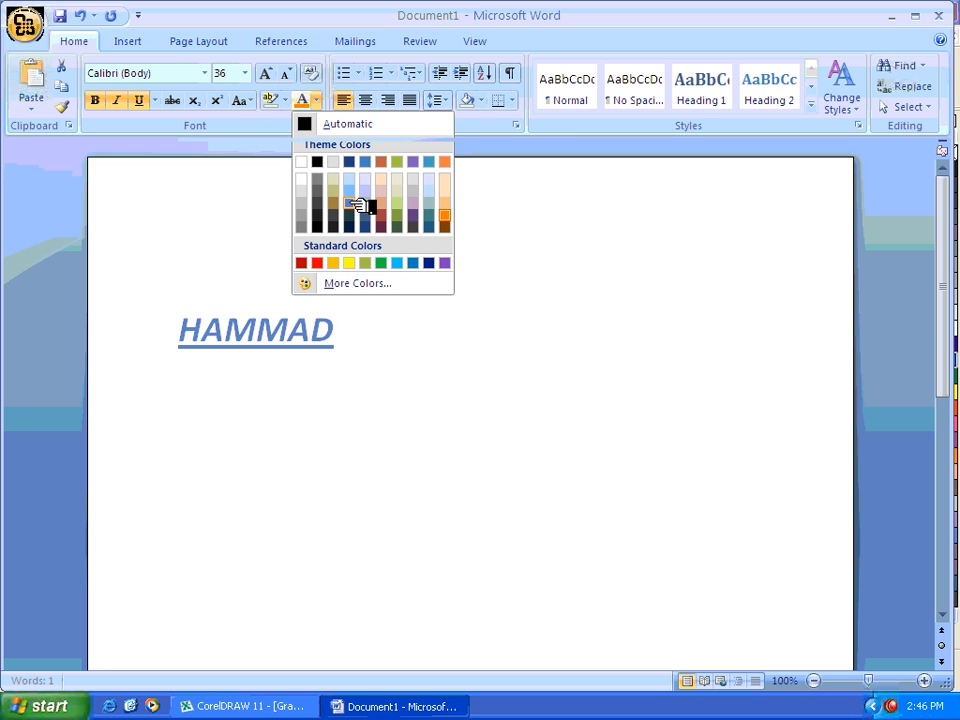
pyautogui.click(364, 207)
# - Try the No Color highlight option on the name and give it a turquoise highlight
pyautogui.click(285, 100)
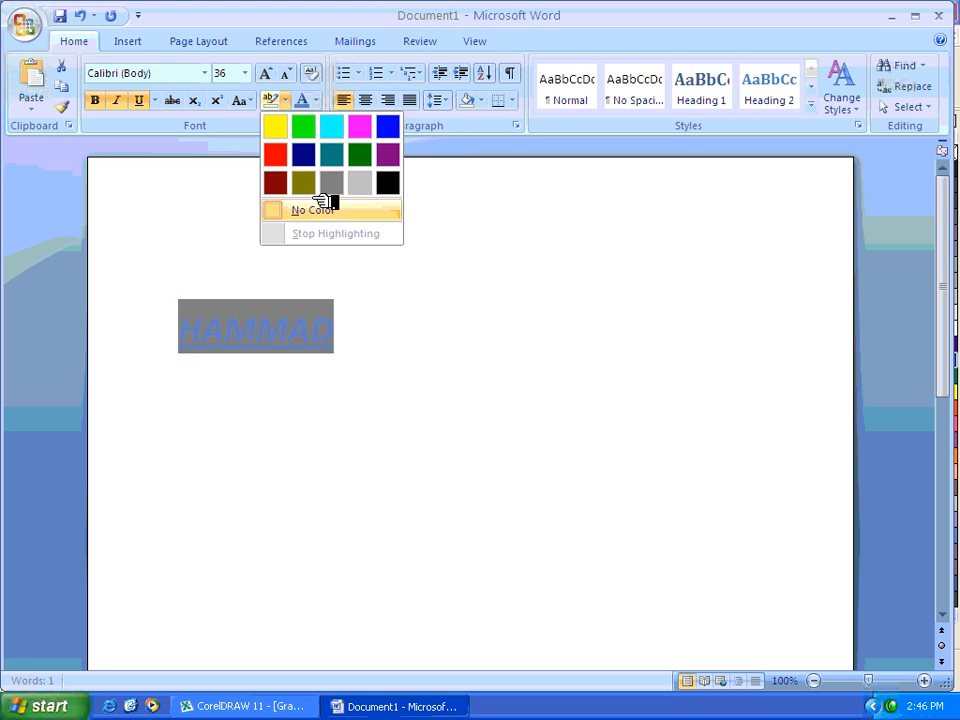
pyautogui.click(276, 210)
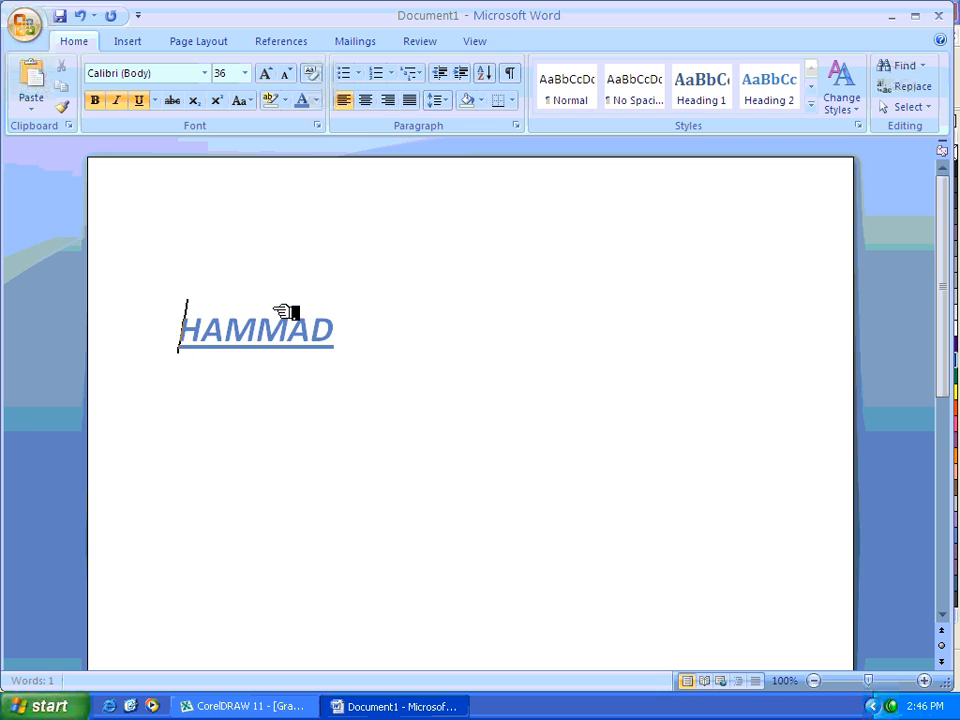
pyautogui.moveTo(322, 325); pyautogui.dragTo(270, 146)
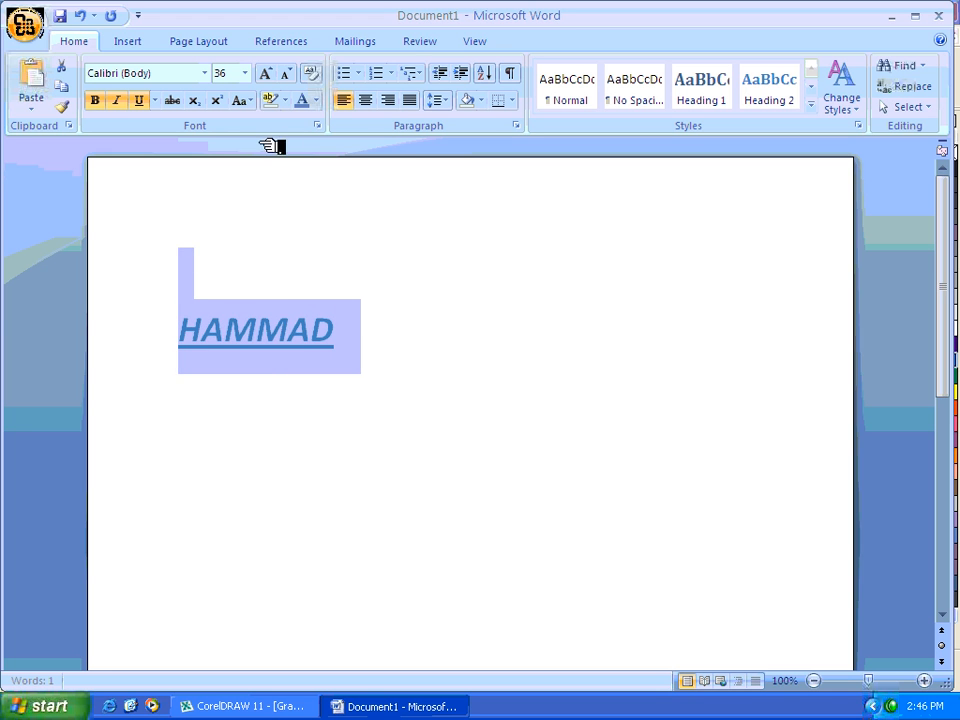
pyautogui.click(286, 101)
pyautogui.click(333, 127)
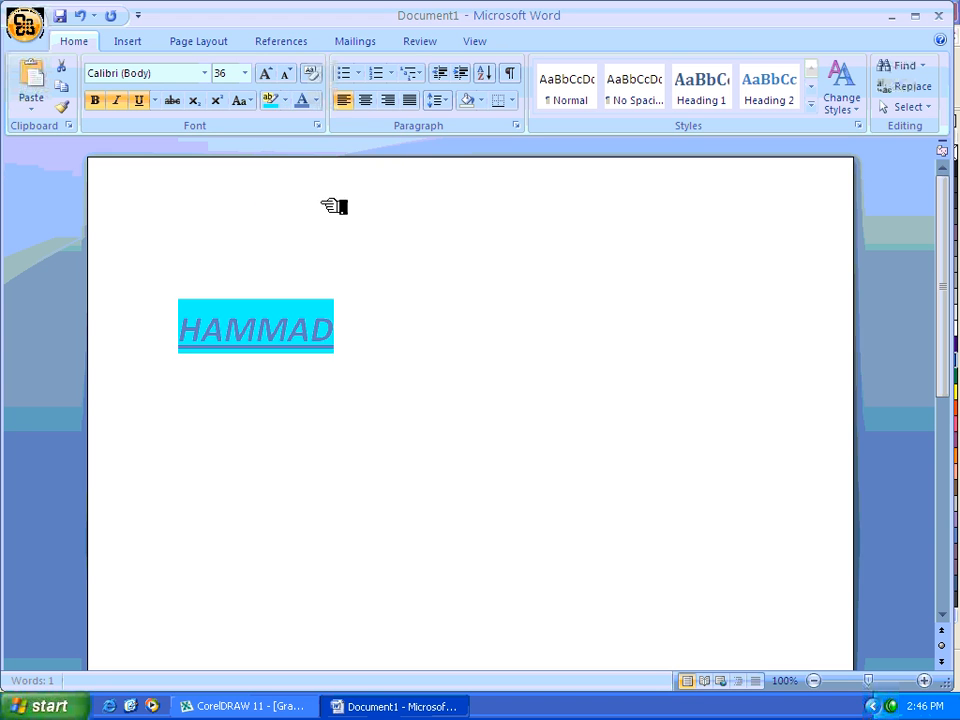
# - Copy the formatted name from the Word document and switch to CorelDRAW
pyautogui.moveTo(392, 335); pyautogui.dragTo(167, 330)
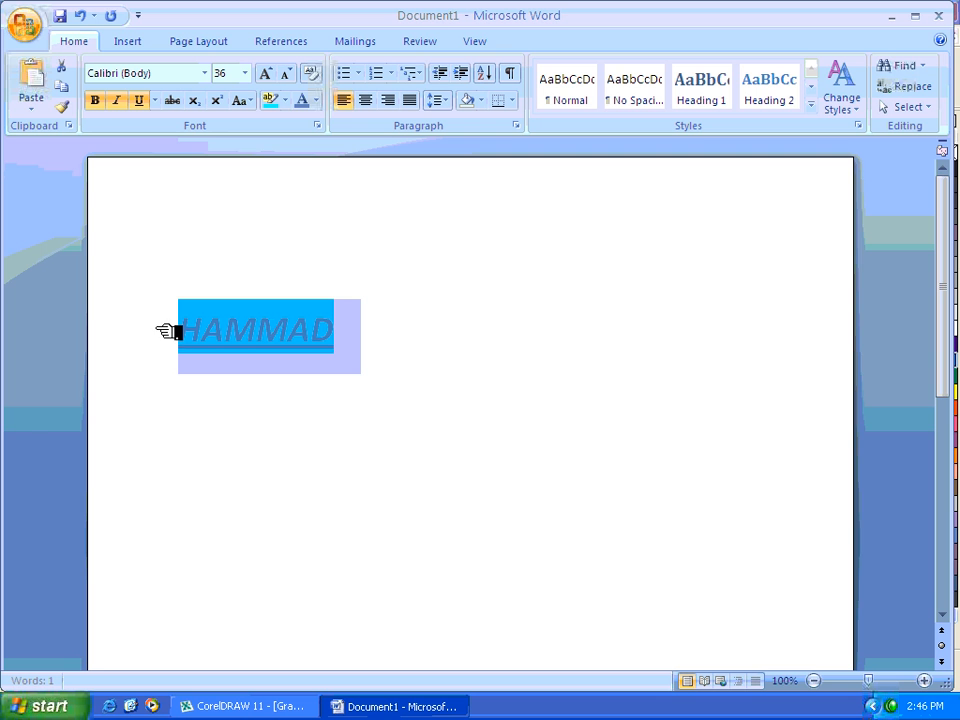
pyautogui.rightClick(270, 328)
pyautogui.click(318, 361)
pyautogui.click(300, 706)
pyautogui.rightClick(305, 327)
pyautogui.click(345, 356)
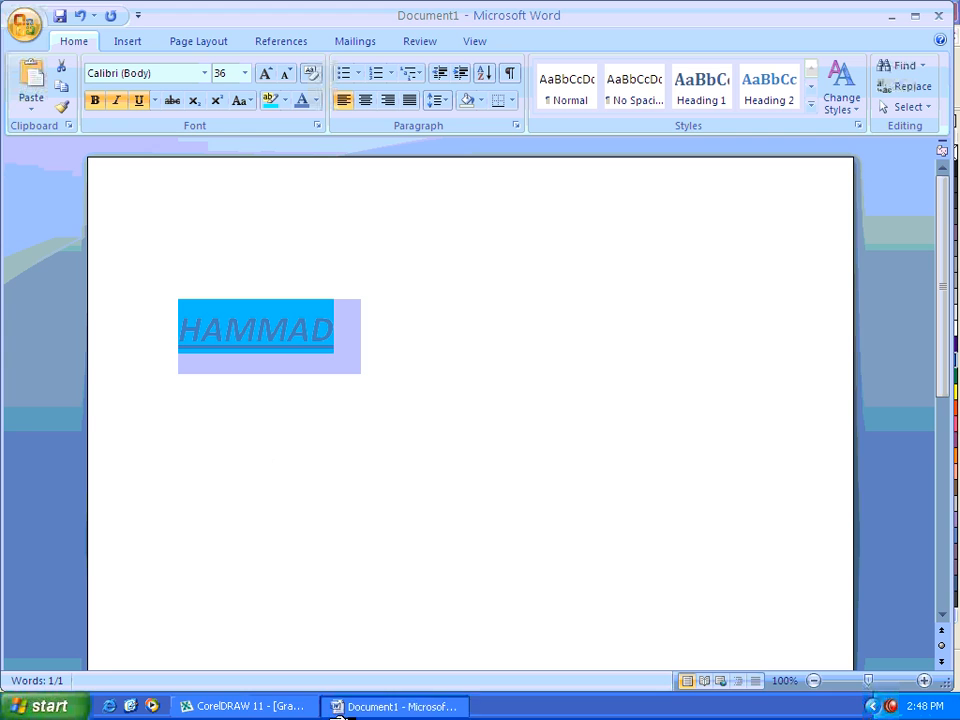
pyautogui.click(303, 709)
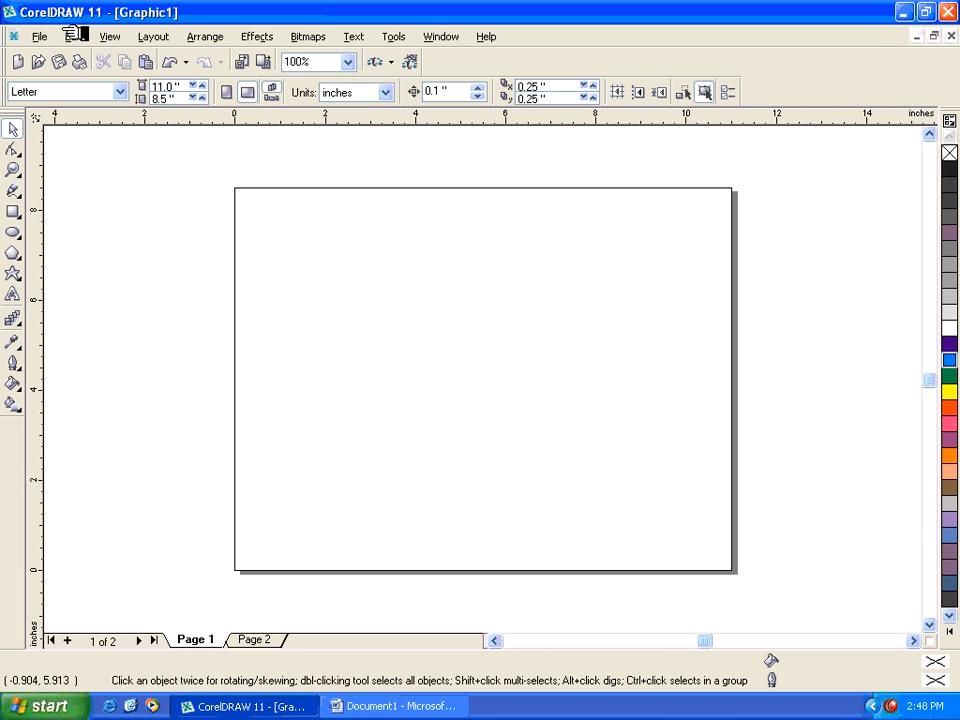
# - Paste the copied Word text onto Page 1 with the standard Paste command
pyautogui.click(75, 37)
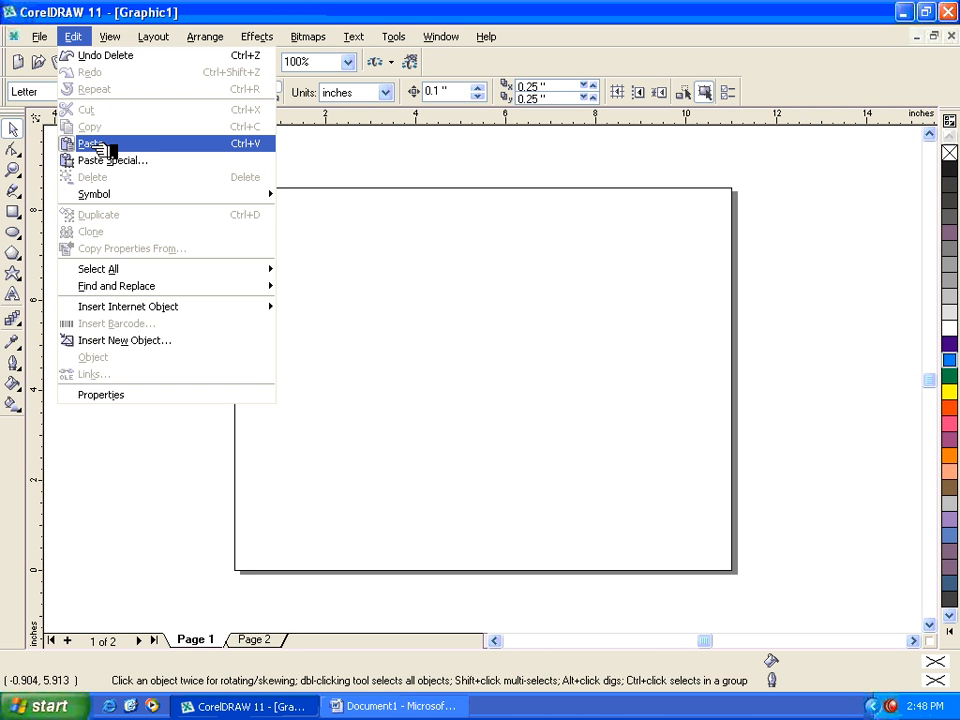
pyautogui.click(100, 143)
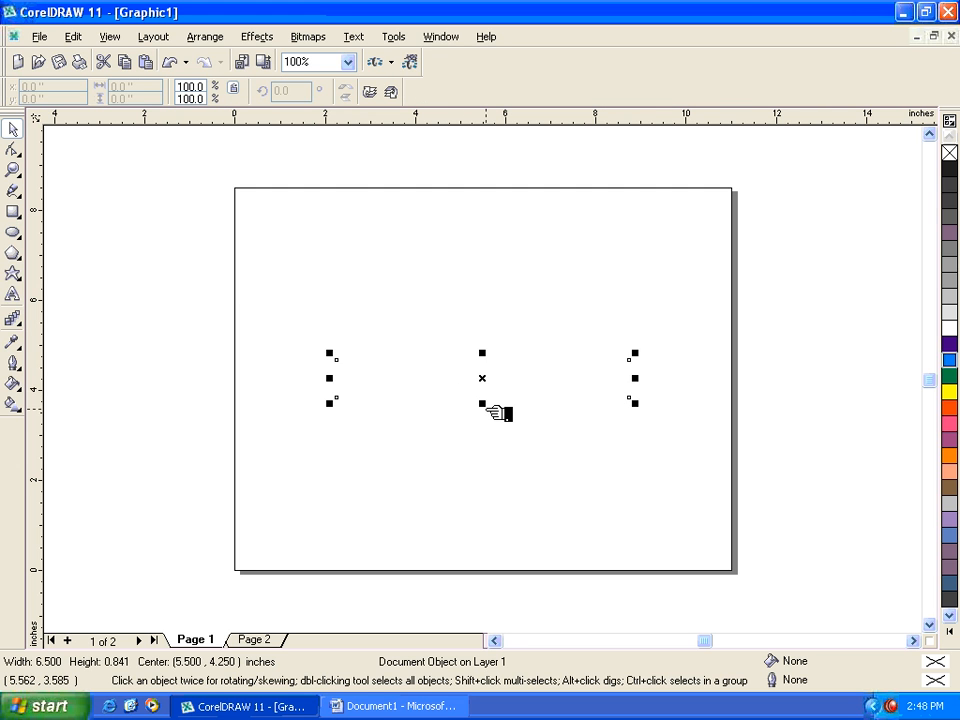
pyautogui.click(467, 409)
# - Insert the copied Word content on Page 1 with Paste Special, using the Text format
pyautogui.click(87, 37)
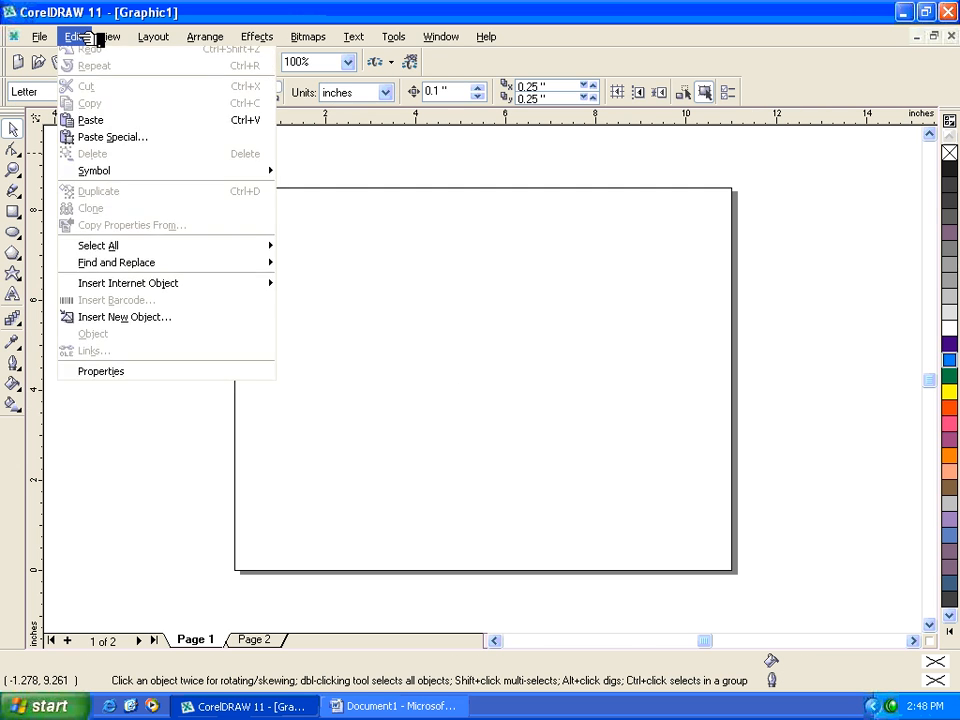
pyautogui.click(108, 162)
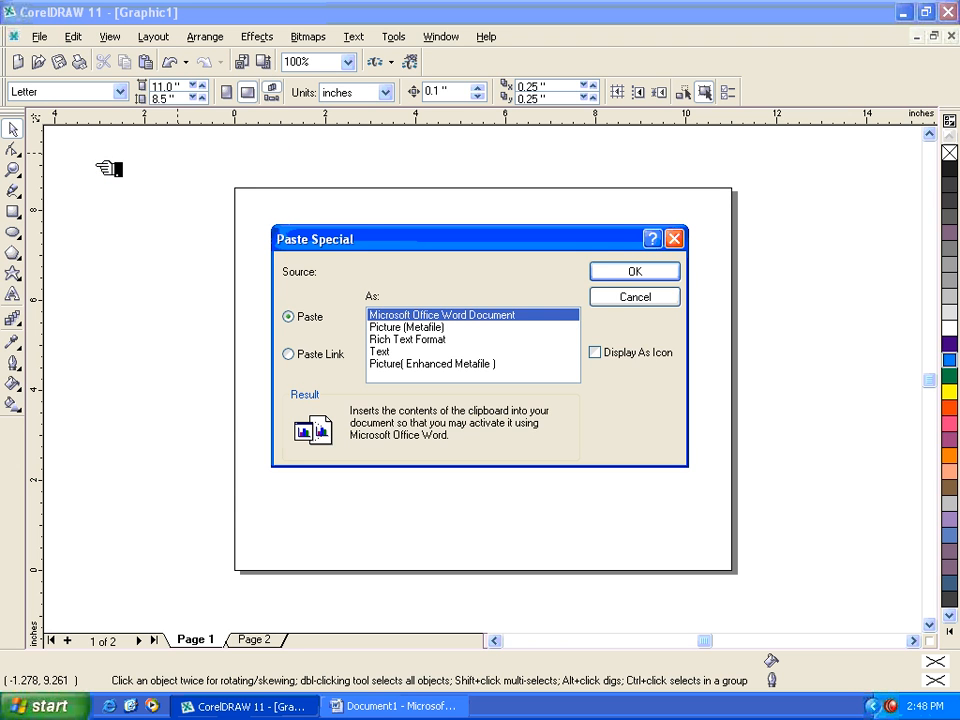
pyautogui.moveTo(345, 238); pyautogui.dragTo(329, 211)
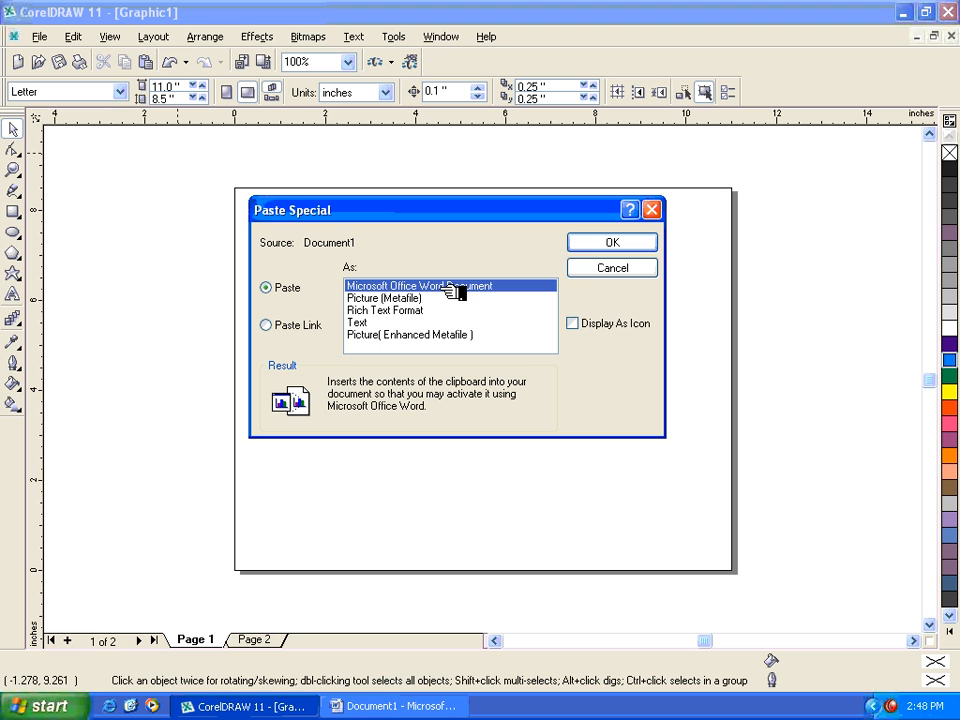
pyautogui.click(408, 299)
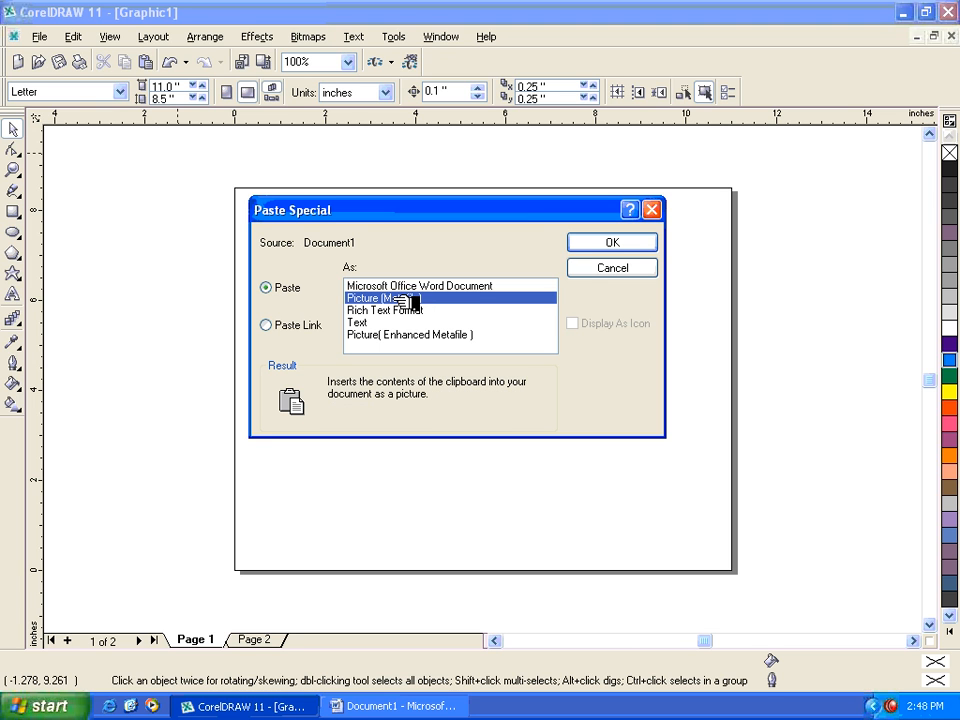
pyautogui.click(375, 323)
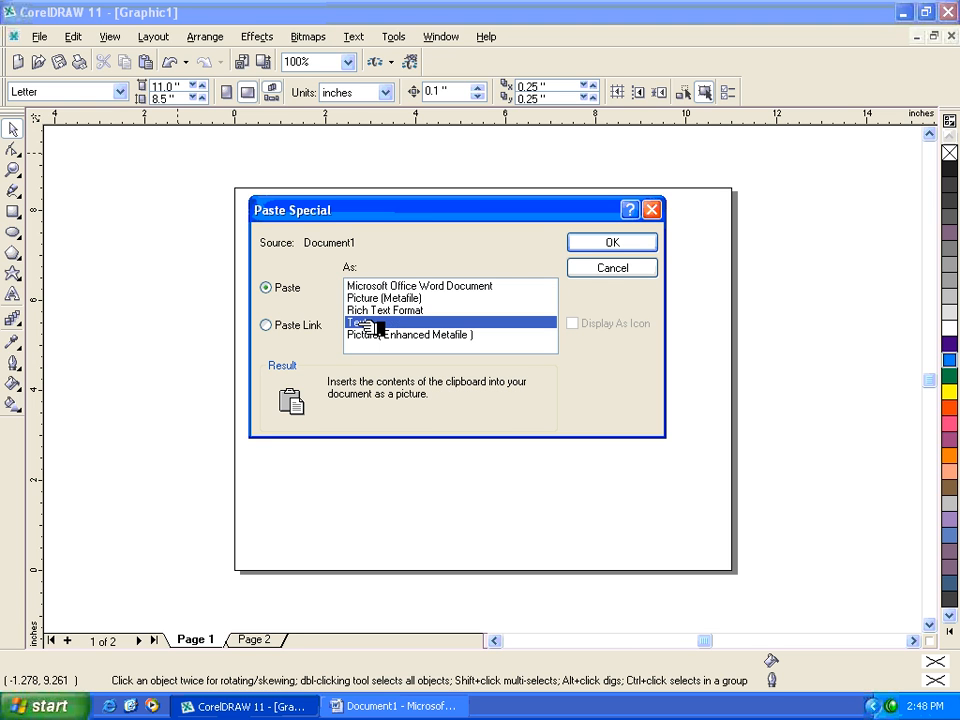
pyautogui.click(608, 244)
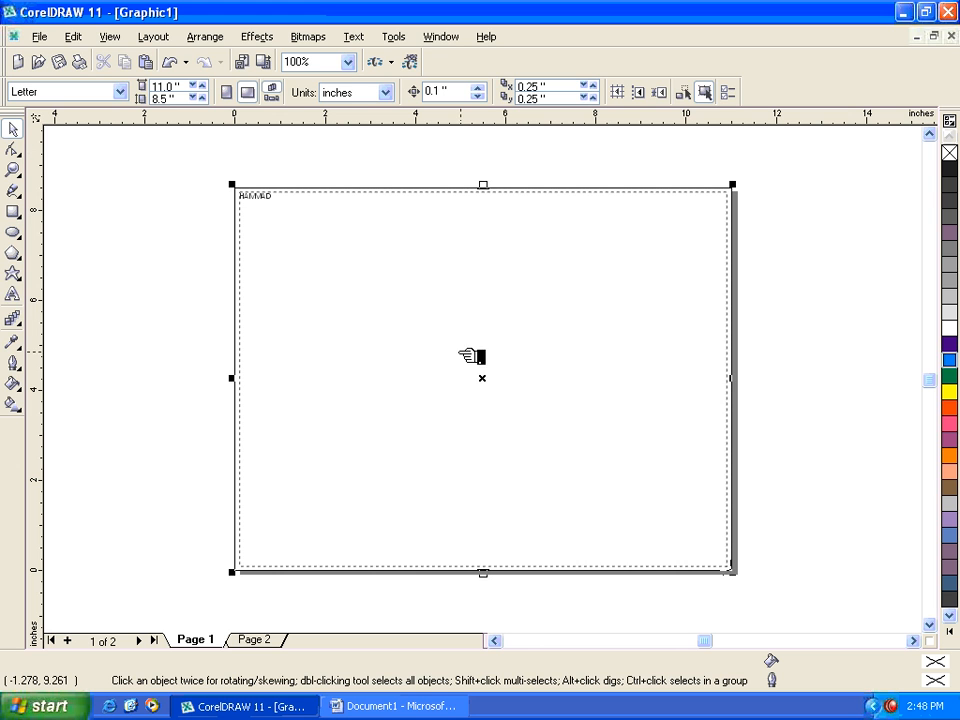
# - Examine the pasted paragraph text up close and delete it from Page 1
pyautogui.click(257, 199)
pyautogui.click(193, 208)
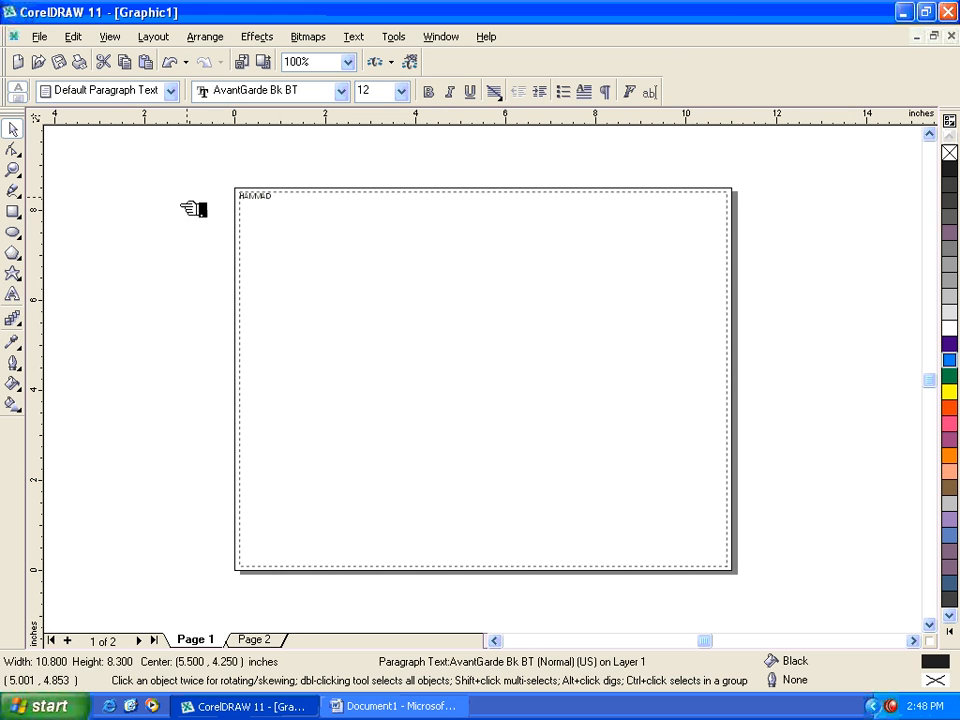
pyautogui.click(305, 248)
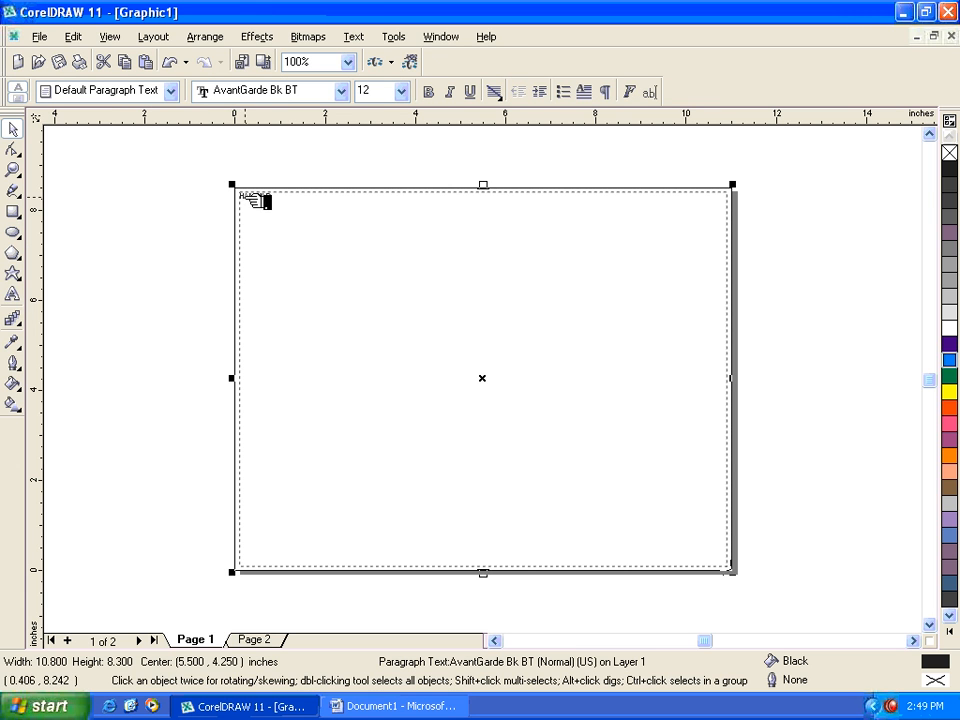
pyautogui.click(13, 169)
pyautogui.moveTo(197, 178); pyautogui.dragTo(306, 228)
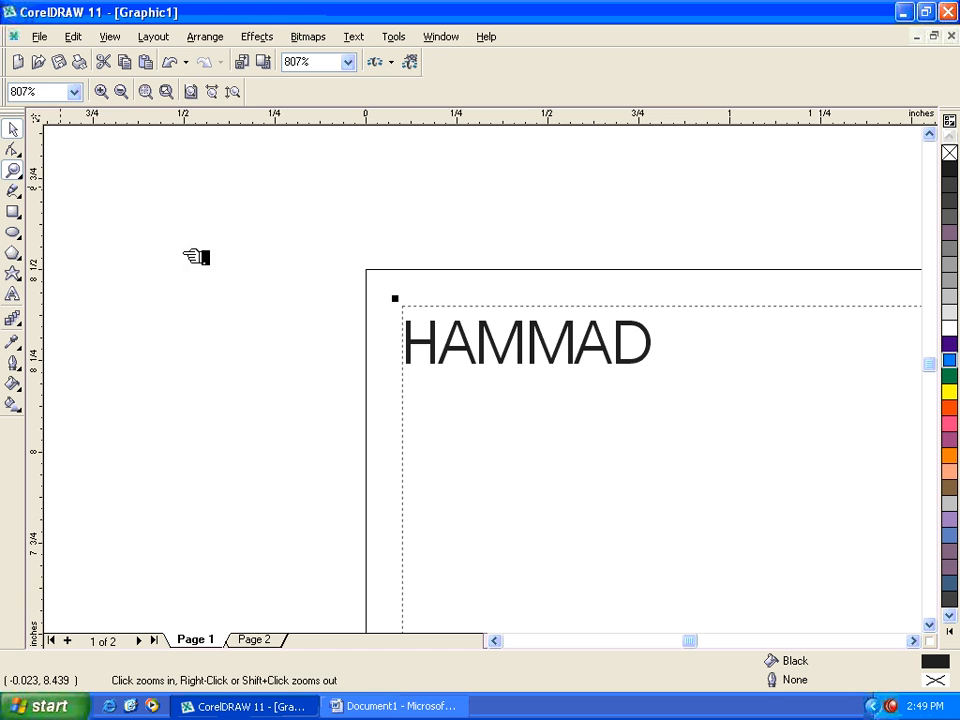
pyautogui.hotkey('shift', 'F4')
pyautogui.press('Delete')
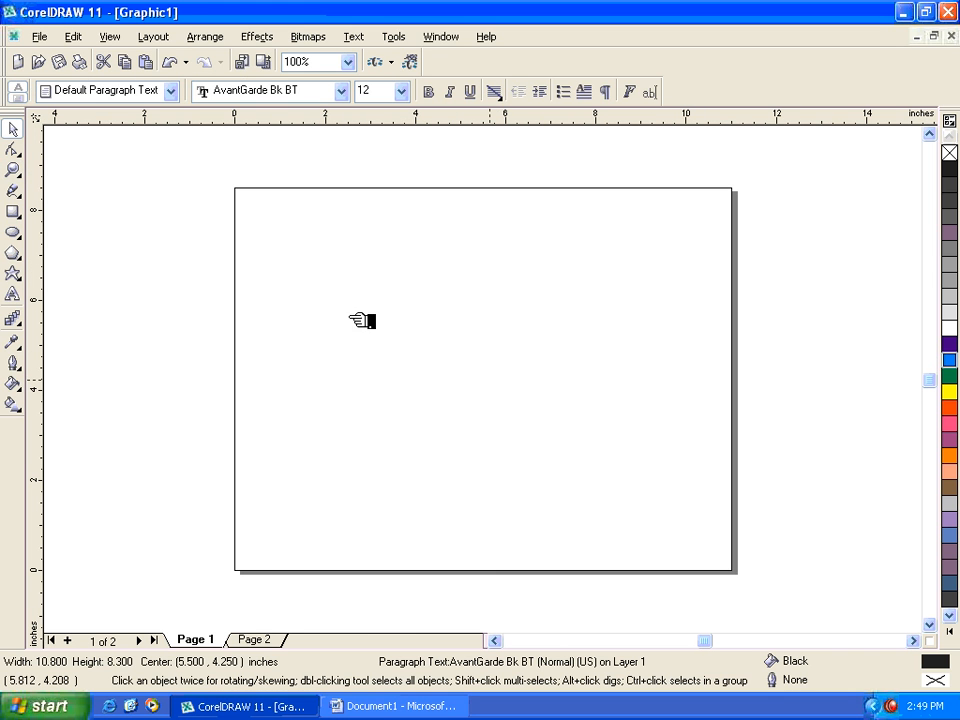
pyautogui.click(80, 37)
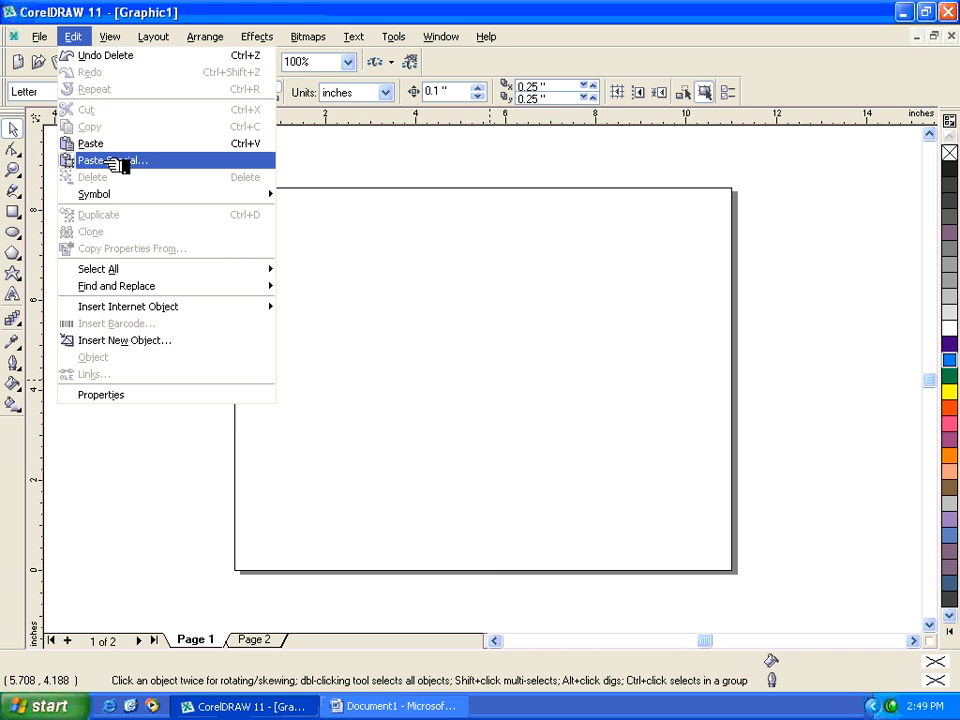
pyautogui.click(112, 161)
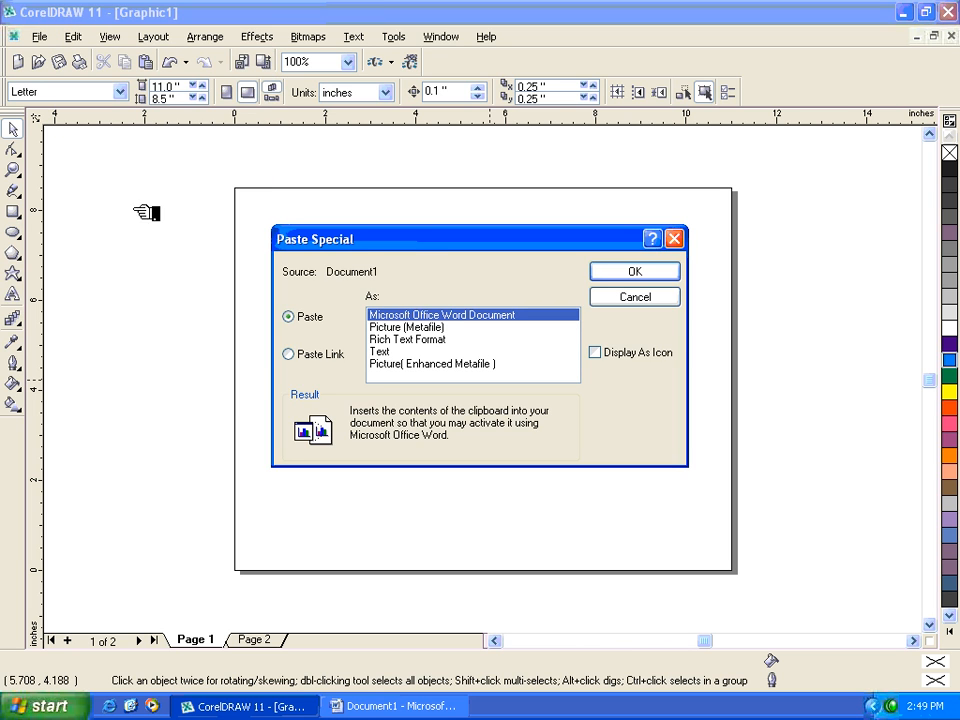
pyautogui.click(658, 270)
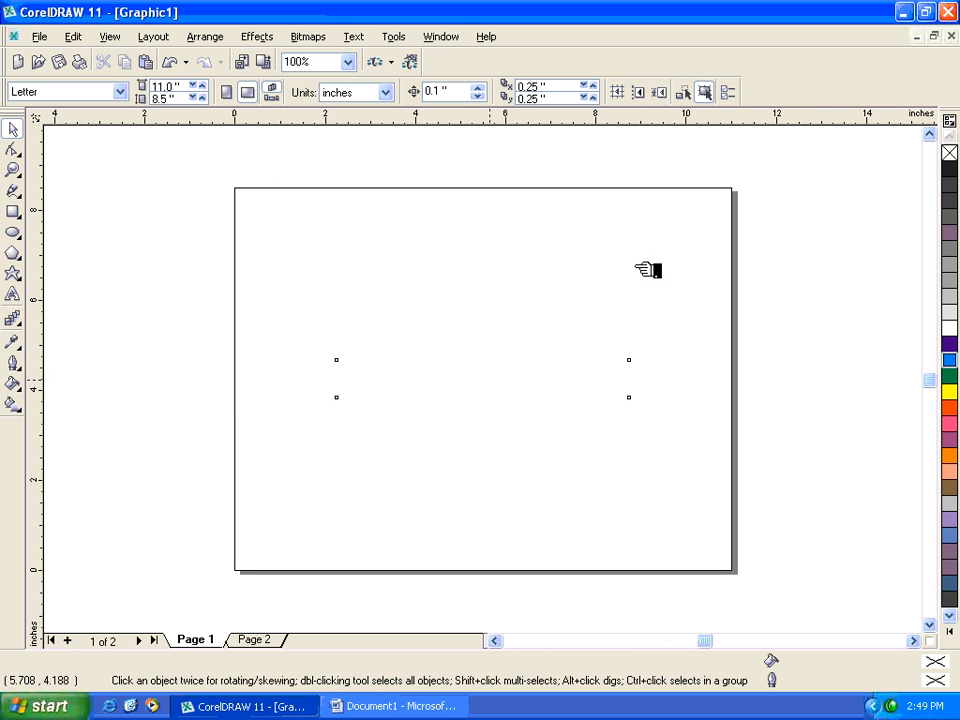
pyautogui.press('Delete')
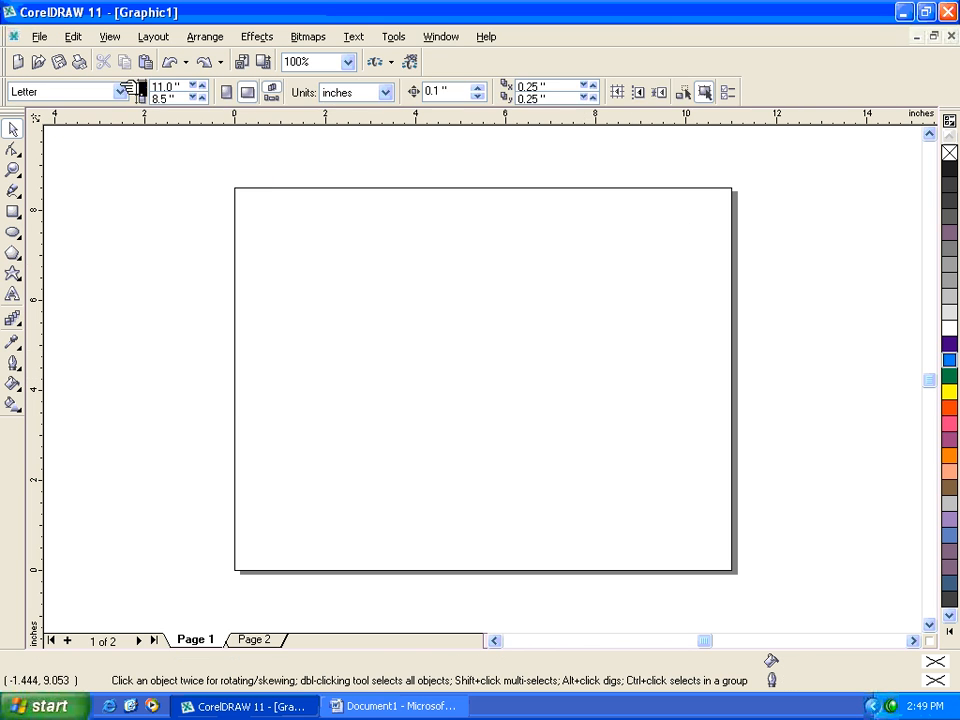
# - Embed the copied Word content on Page 1 with Paste Special as a Microsoft Office Word Document
pyautogui.click(85, 36)
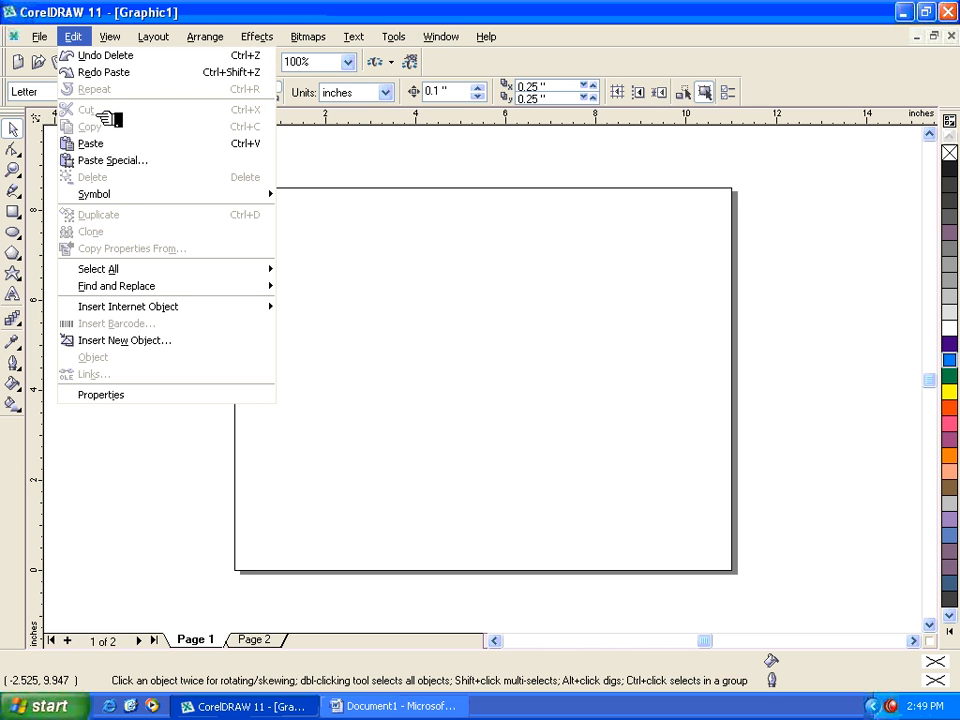
pyautogui.click(120, 161)
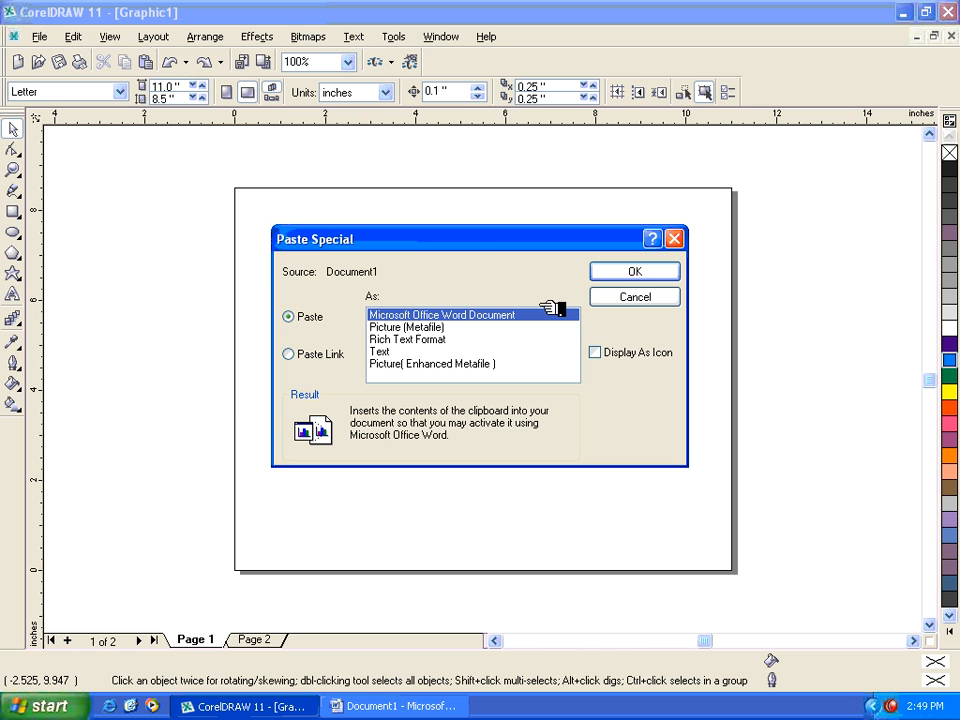
pyautogui.click(654, 271)
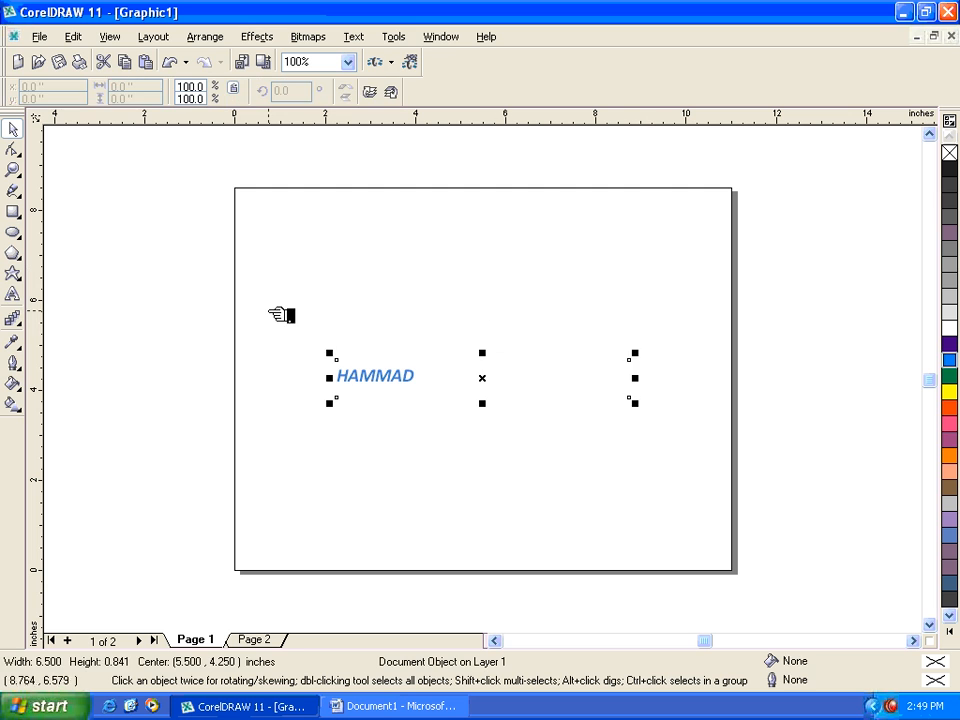
pyautogui.click(283, 316)
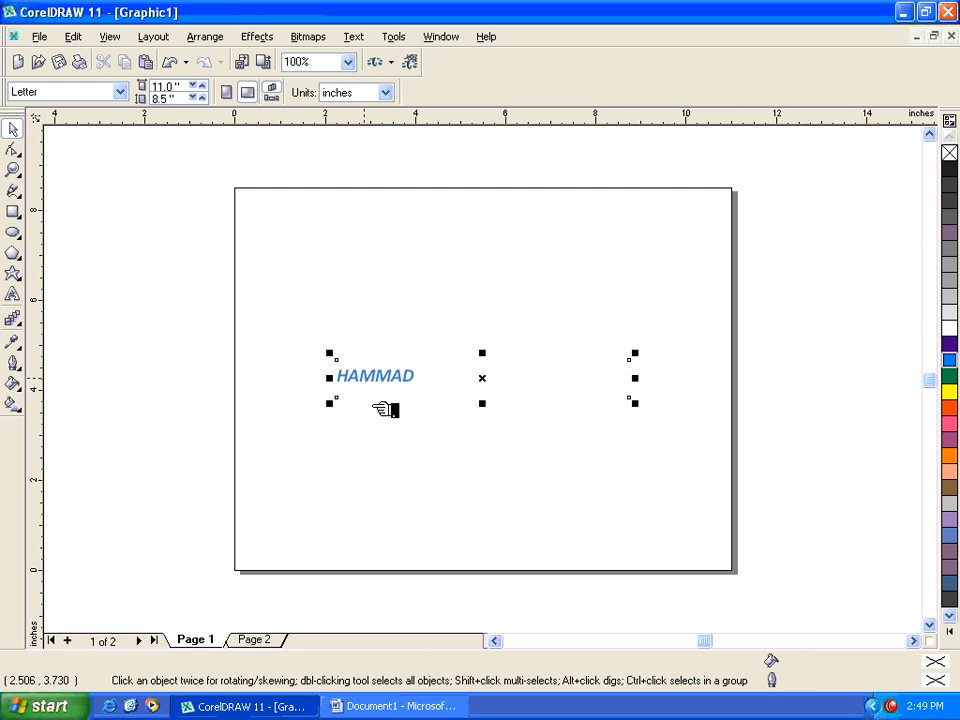
pyautogui.click(400, 390)
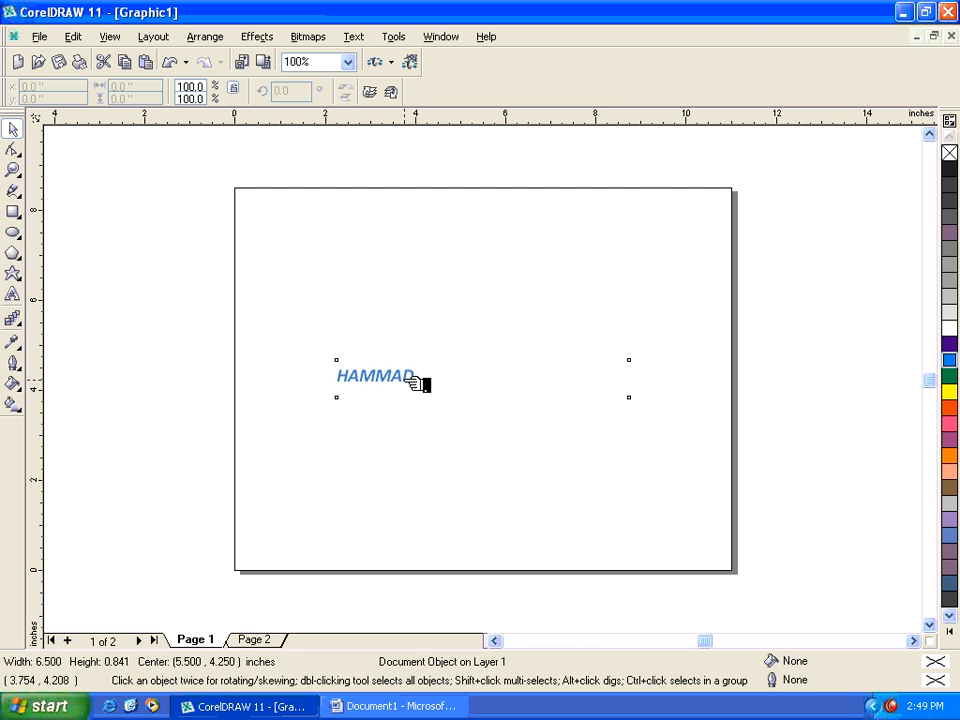
# - Edit the embedded Word object in place, setting the name's font size to 26, and return to the drawing
pyautogui.doubleClick(405, 380)
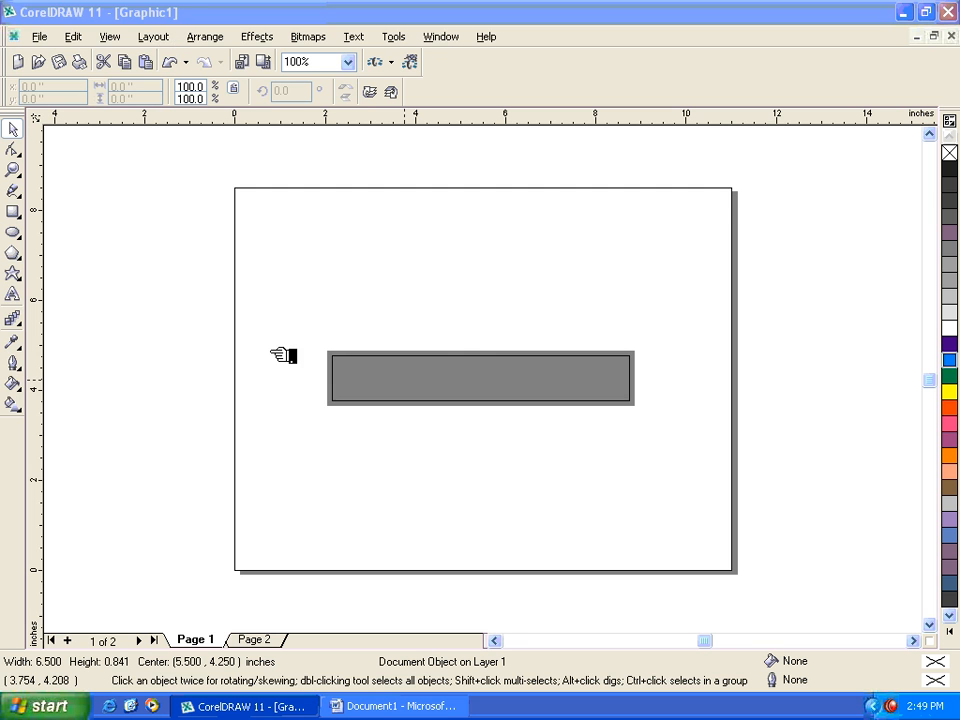
pyautogui.click(420, 445)
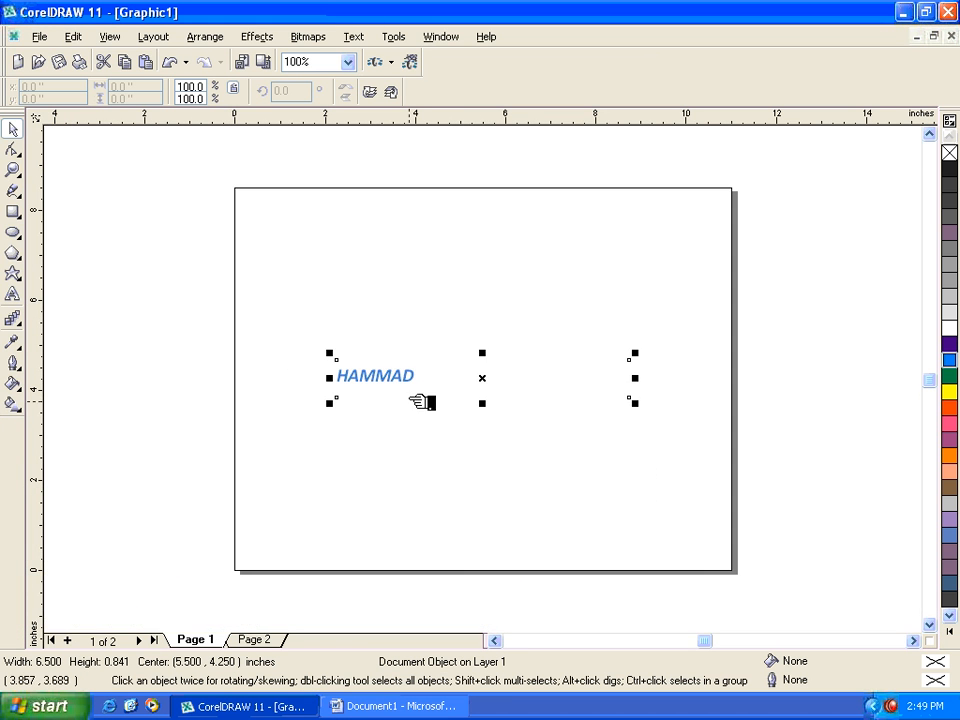
pyautogui.doubleClick(420, 386)
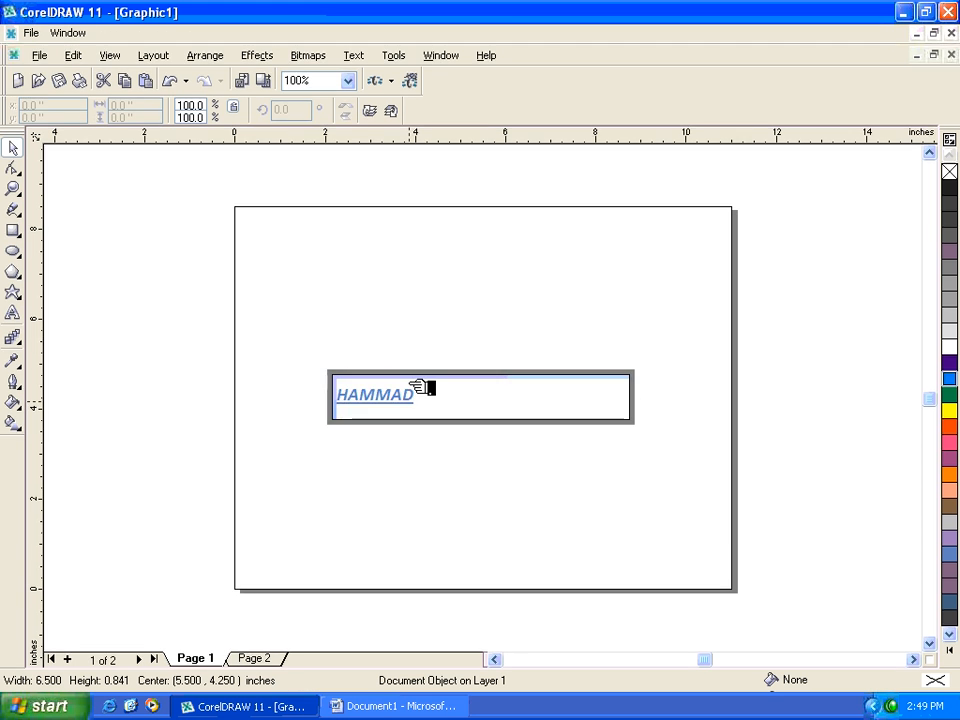
pyautogui.moveTo(414, 484); pyautogui.dragTo(328, 486)
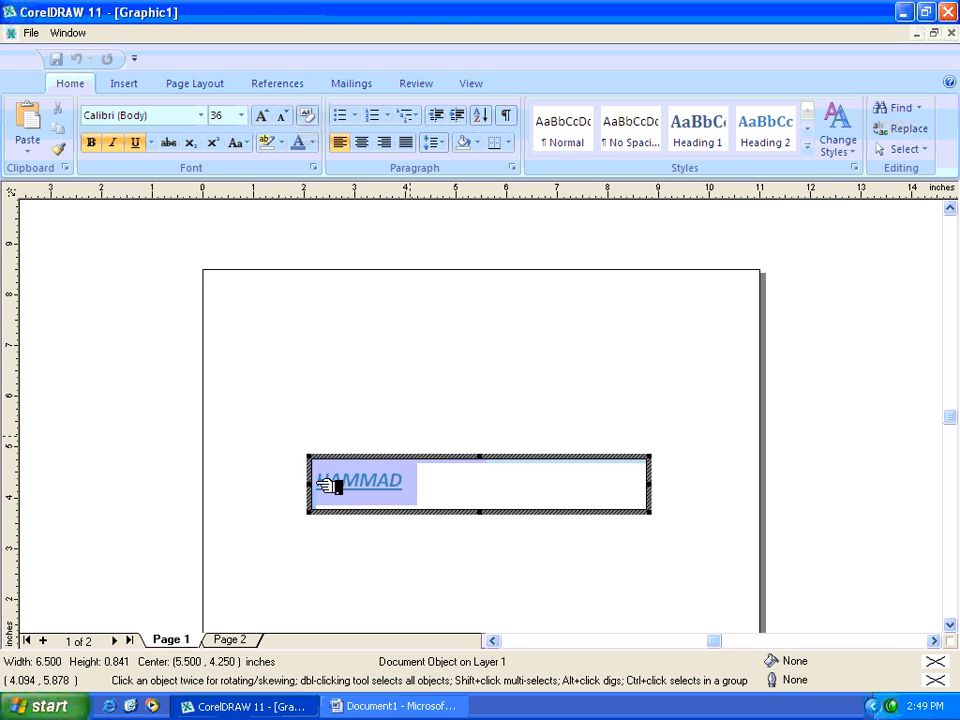
pyautogui.click(241, 115)
pyautogui.click(240, 214)
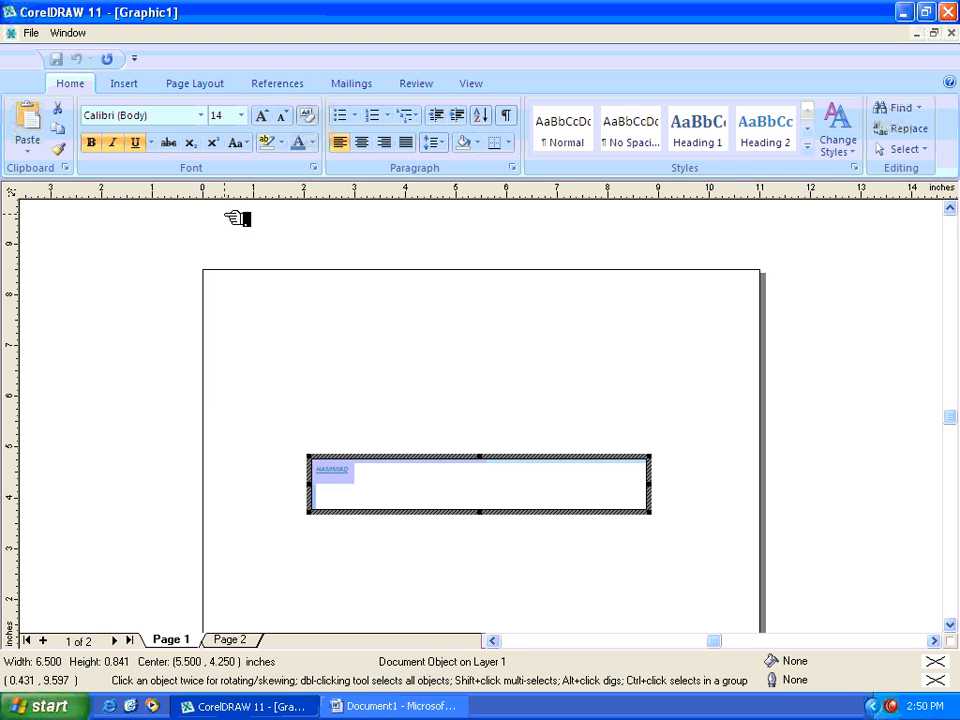
pyautogui.click(241, 115)
pyautogui.click(231, 308)
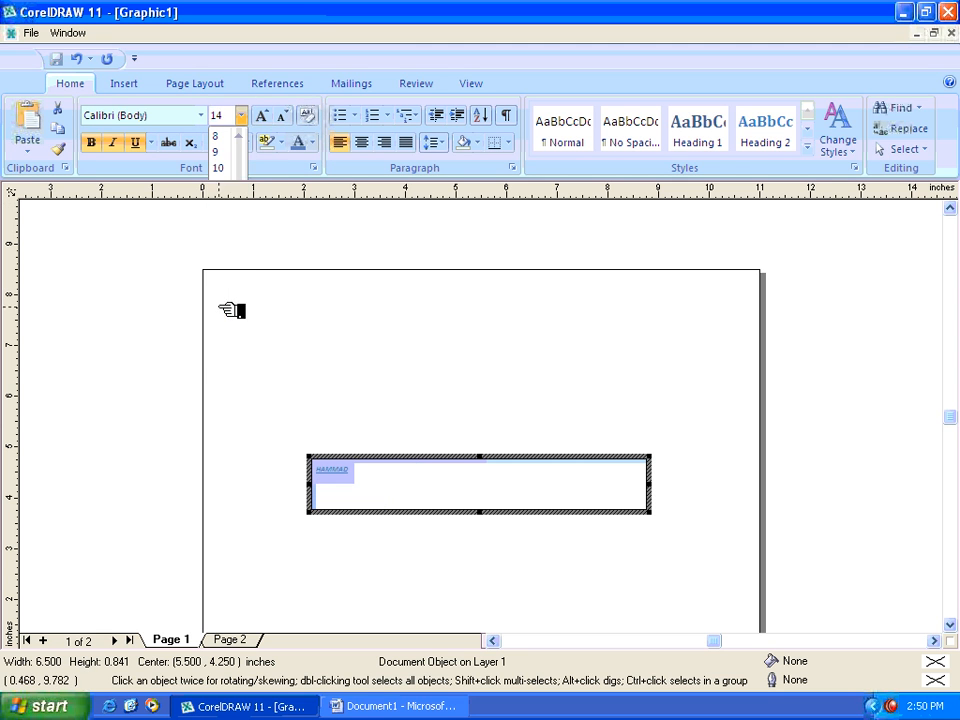
pyautogui.click(266, 116)
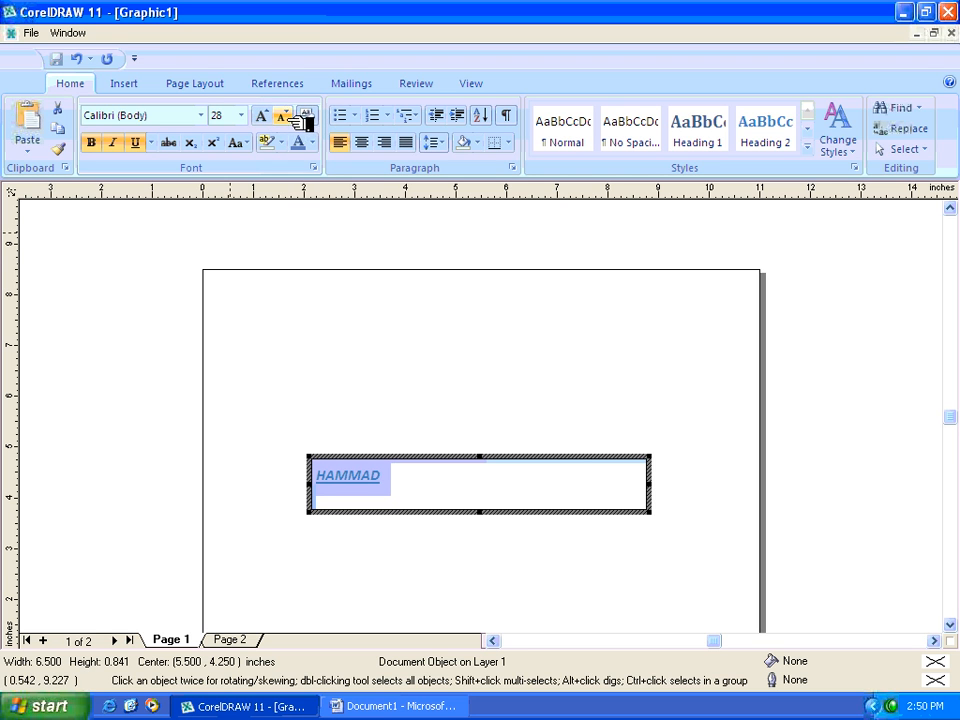
pyautogui.click(286, 116)
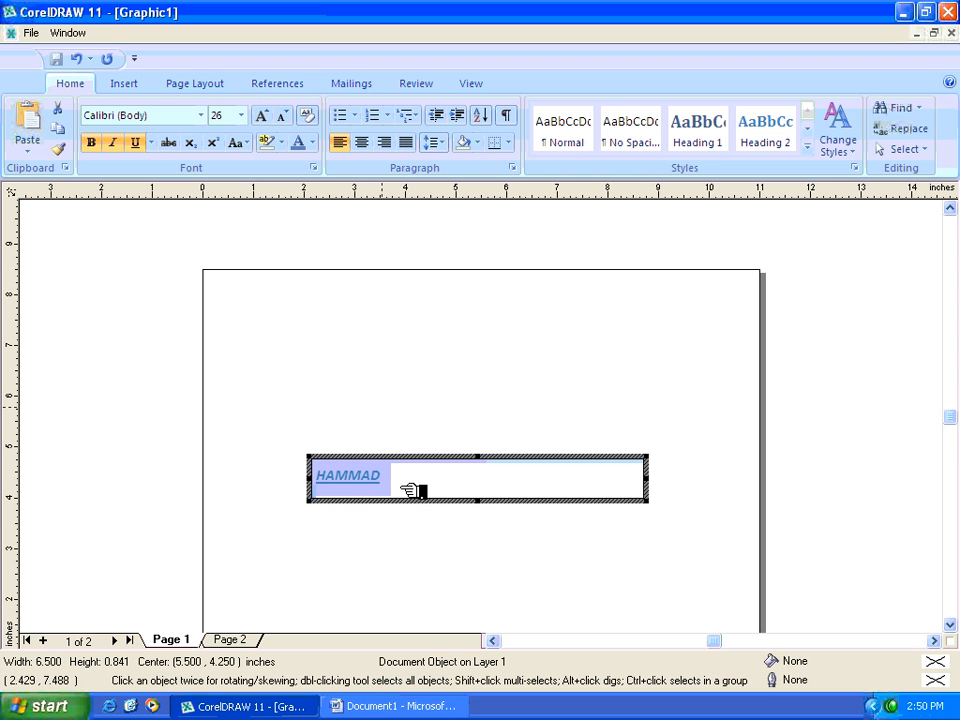
pyautogui.click(369, 375)
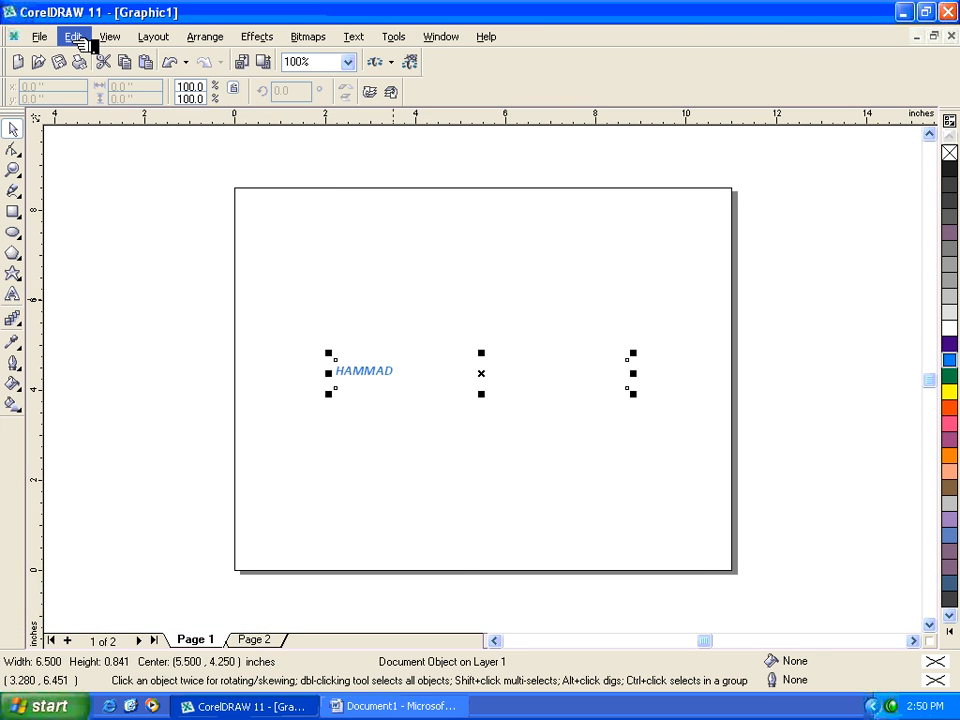
pyautogui.click(74, 37)
pyautogui.click(112, 162)
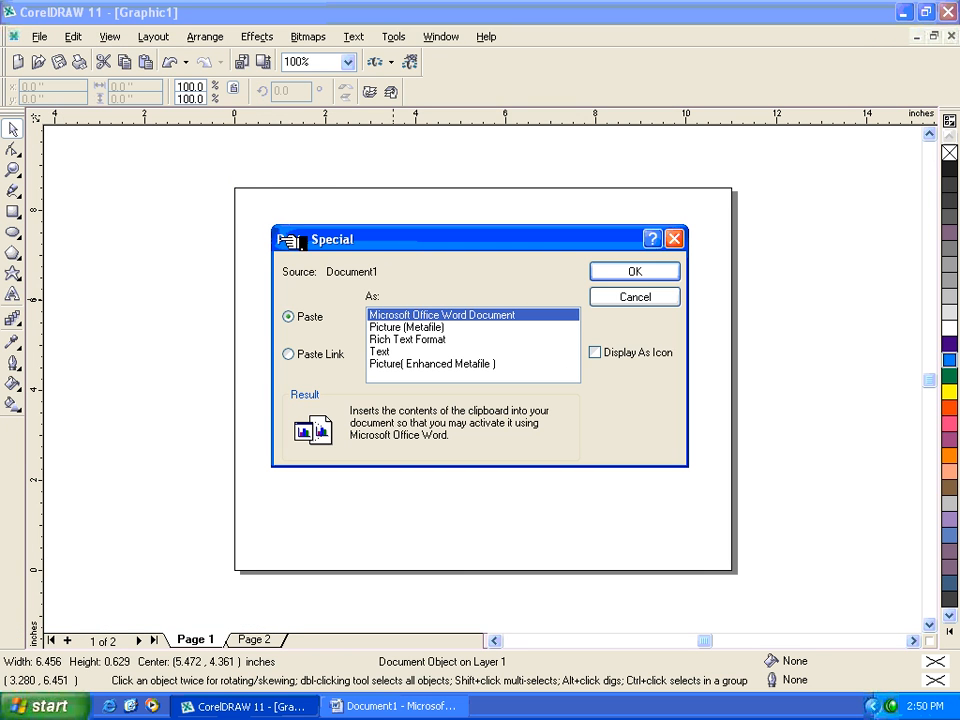
pyautogui.click(628, 275)
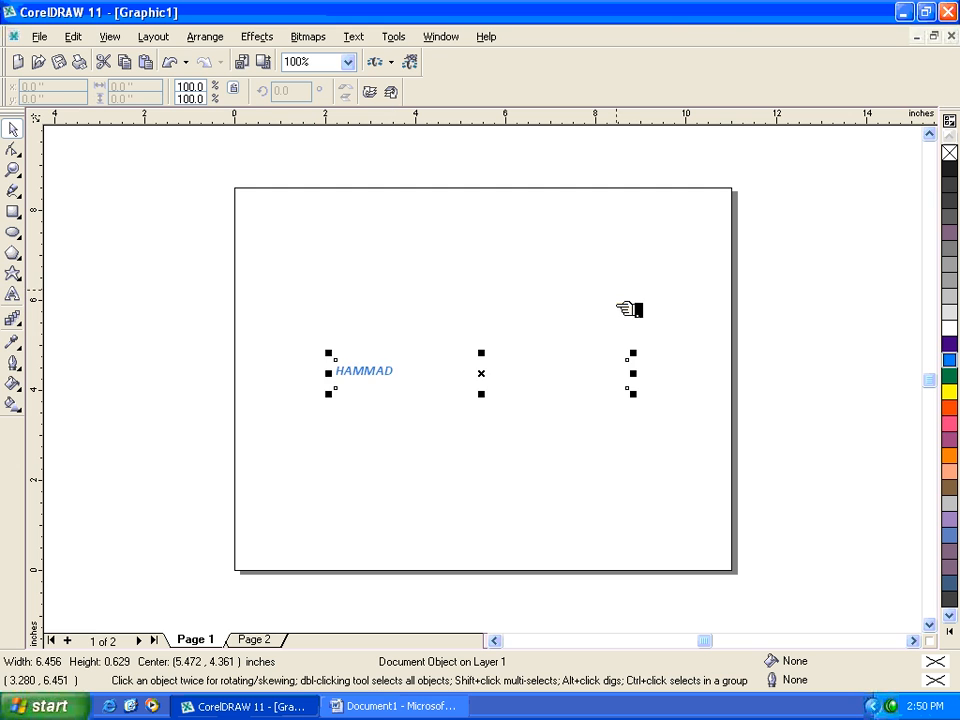
# - Insert the copied Word content on Page 1 as a linked Microsoft Office Word Document using Paste Special with Paste Link
pyautogui.click(74, 37)
pyautogui.click(105, 163)
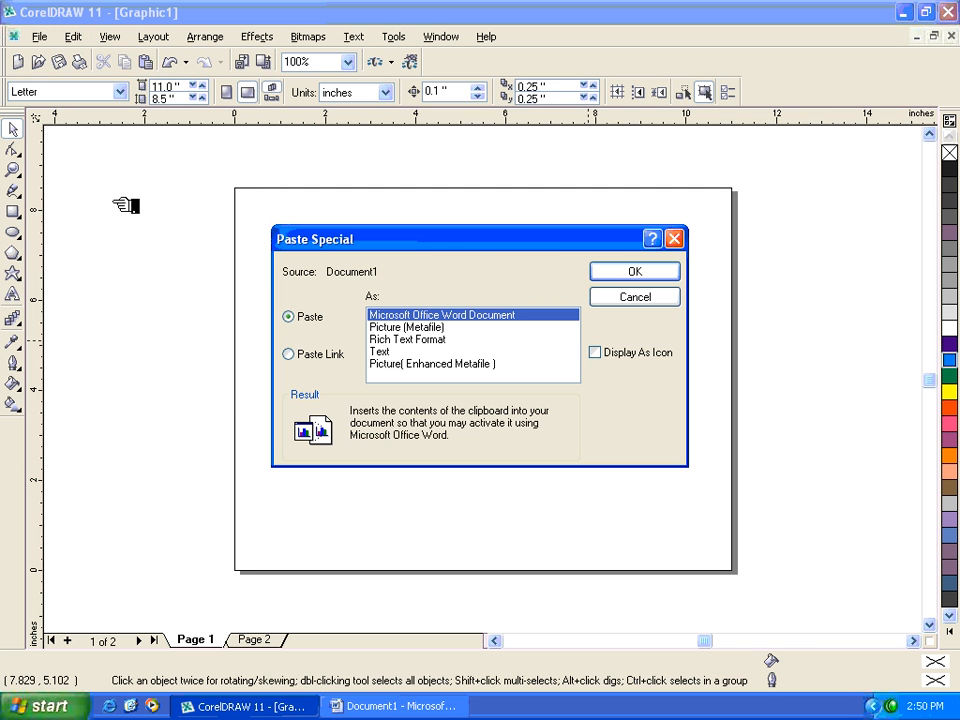
pyautogui.click(290, 354)
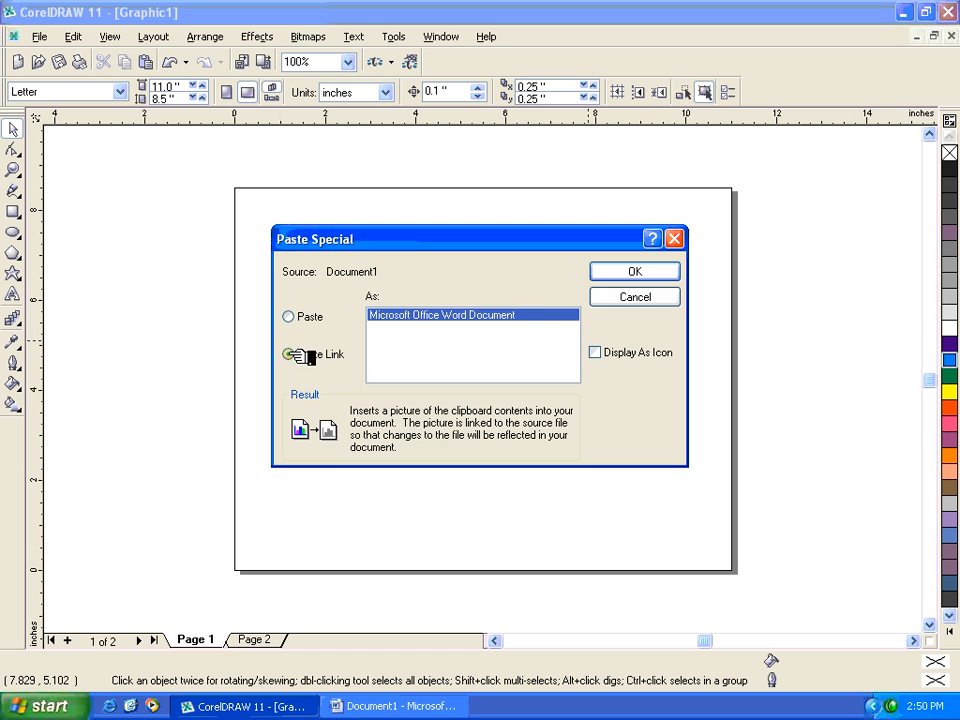
pyautogui.click(620, 273)
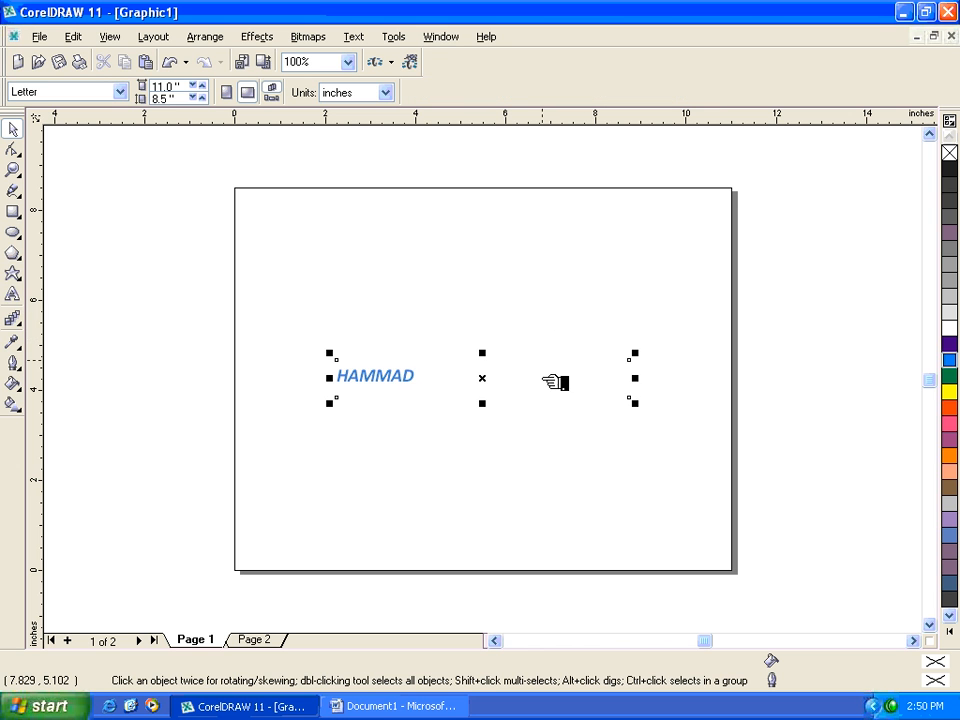
# - Switch to the Word document and tile the Word and CorelDRAW windows vertically, side by side
pyautogui.click(440, 708)
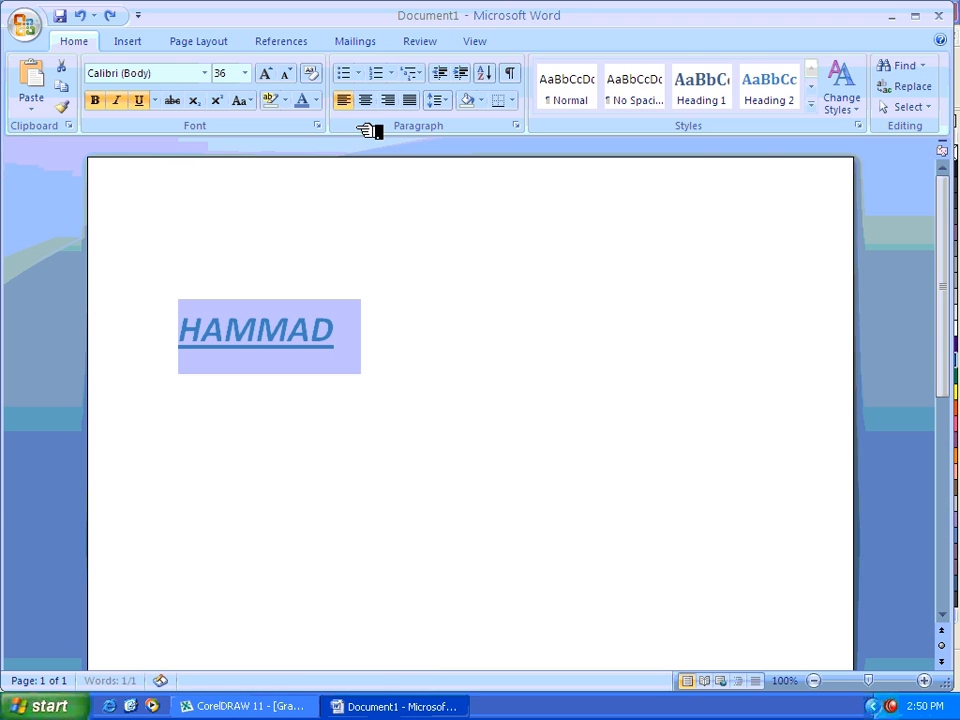
pyautogui.rightClick(655, 706)
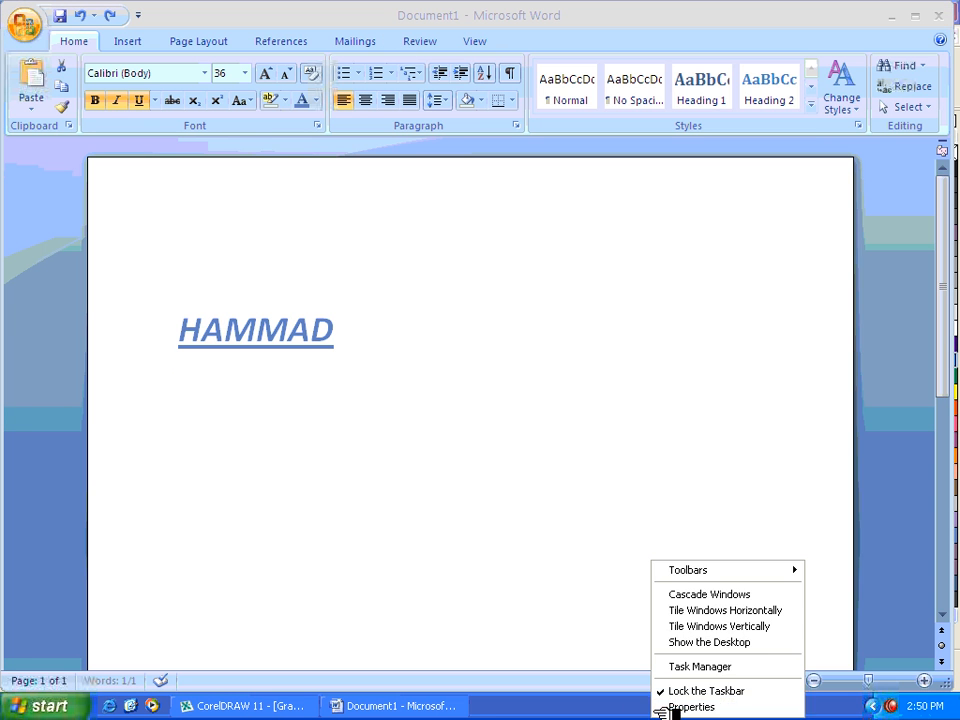
pyautogui.click(752, 627)
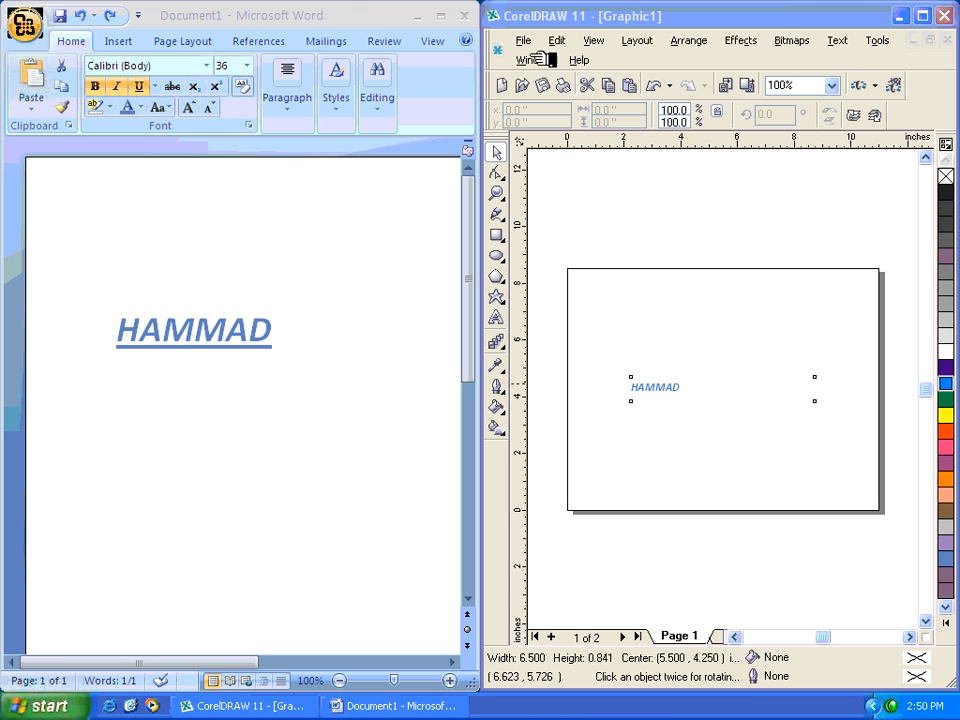
# - Replace the name in the Word document with a different name and check the linked object on Page 1
pyautogui.moveTo(592, 389); pyautogui.dragTo(278, 344)
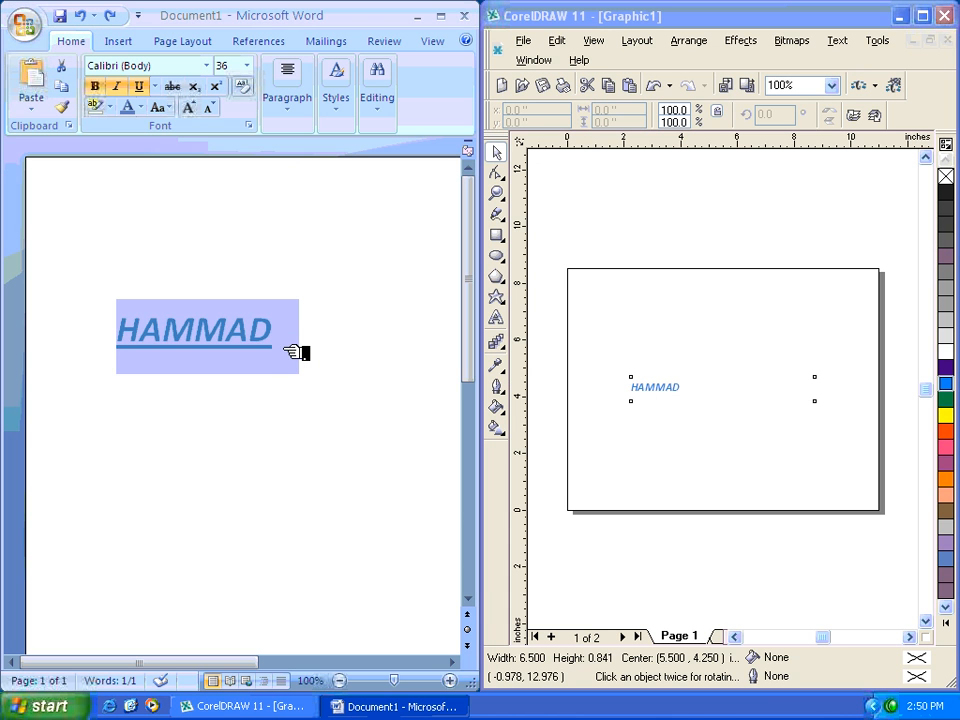
pyautogui.click(285, 350)
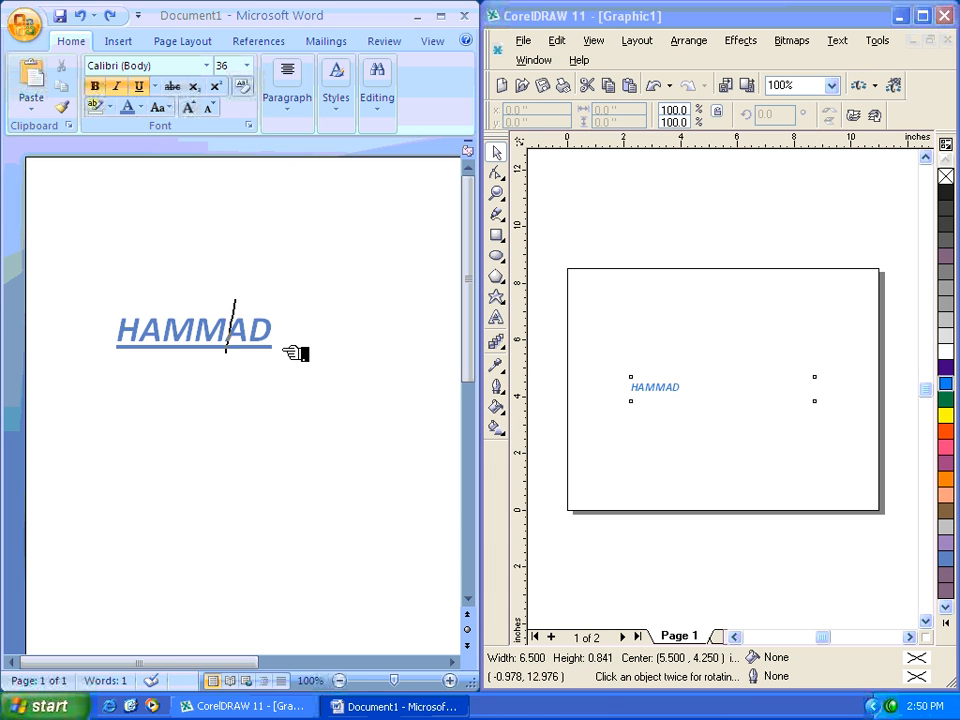
pyautogui.press('Left')
pyautogui.press('Left')
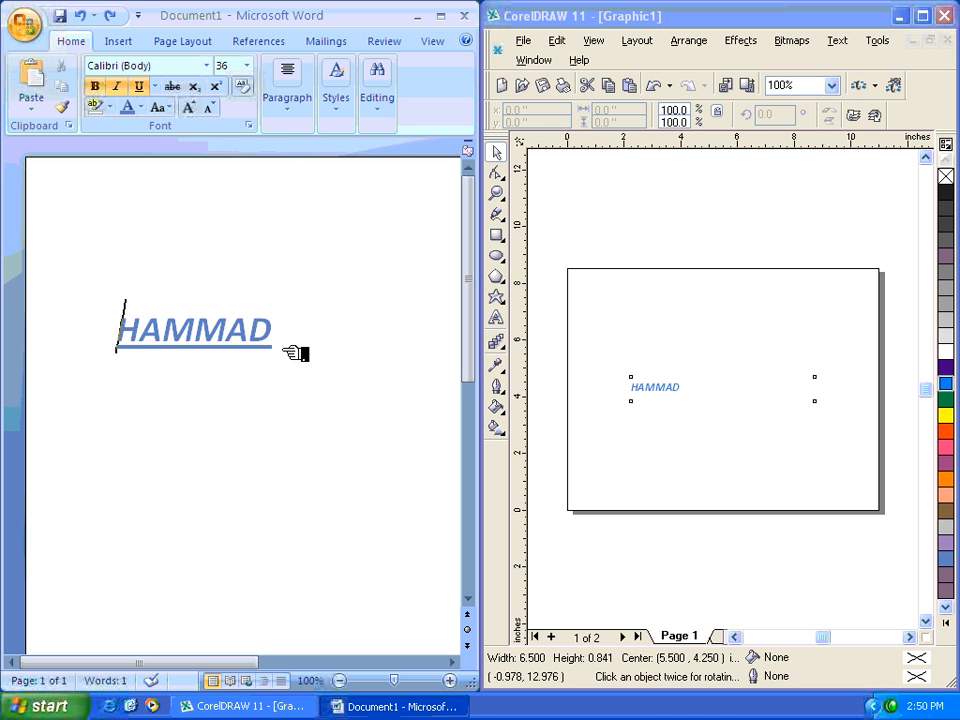
pyautogui.hotkey('shift', 'Right')
pyautogui.hotkey('shift', 'Right')
pyautogui.hotkey('shift', 'Right')
pyautogui.hotkey('shift', 'Right')
pyautogui.hotkey('shift', 'Right')
pyautogui.hotkey('shift', 'Right')
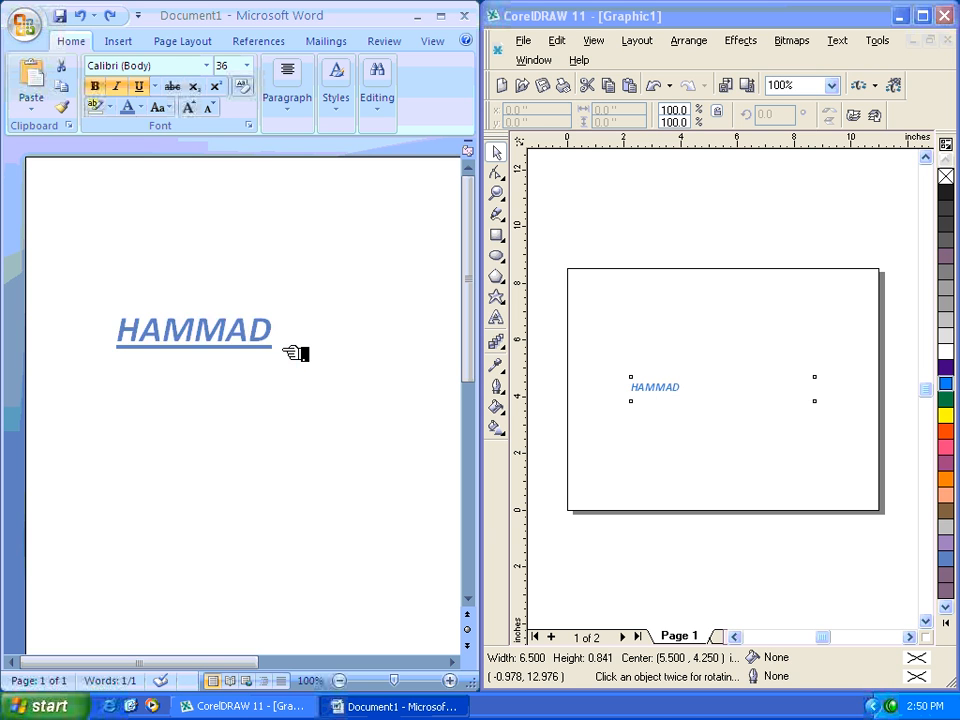
pyautogui.write('SALMAN')
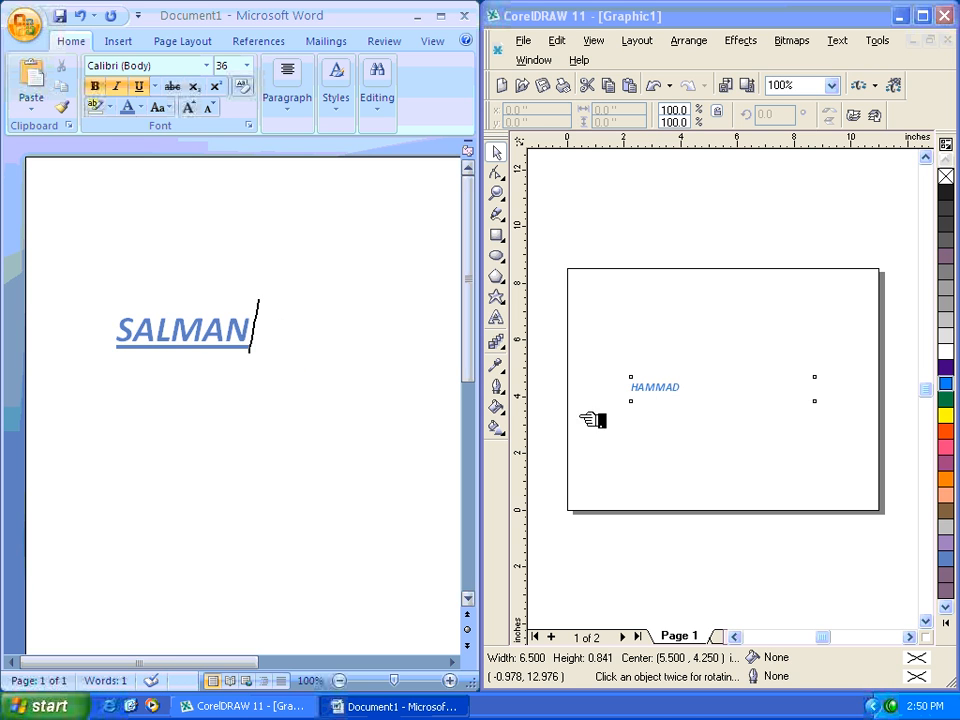
pyautogui.click(651, 420)
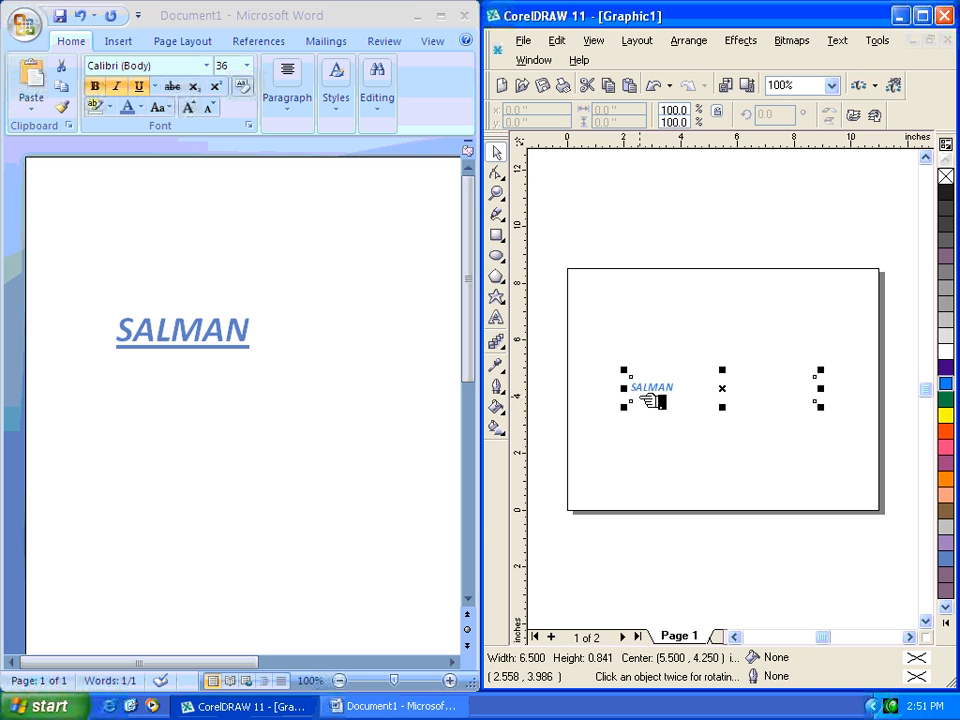
pyautogui.click(188, 339)
pyautogui.click(205, 340)
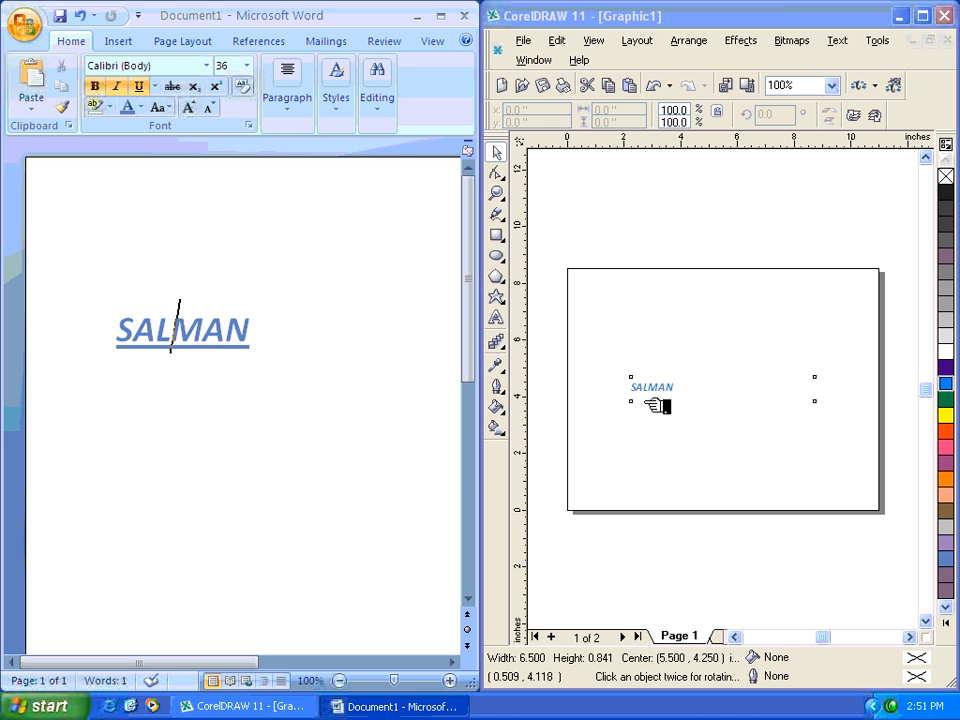
# - Maximize the CorelDRAW window and delete the linked Word object from Page 1
pyautogui.click(927, 16)
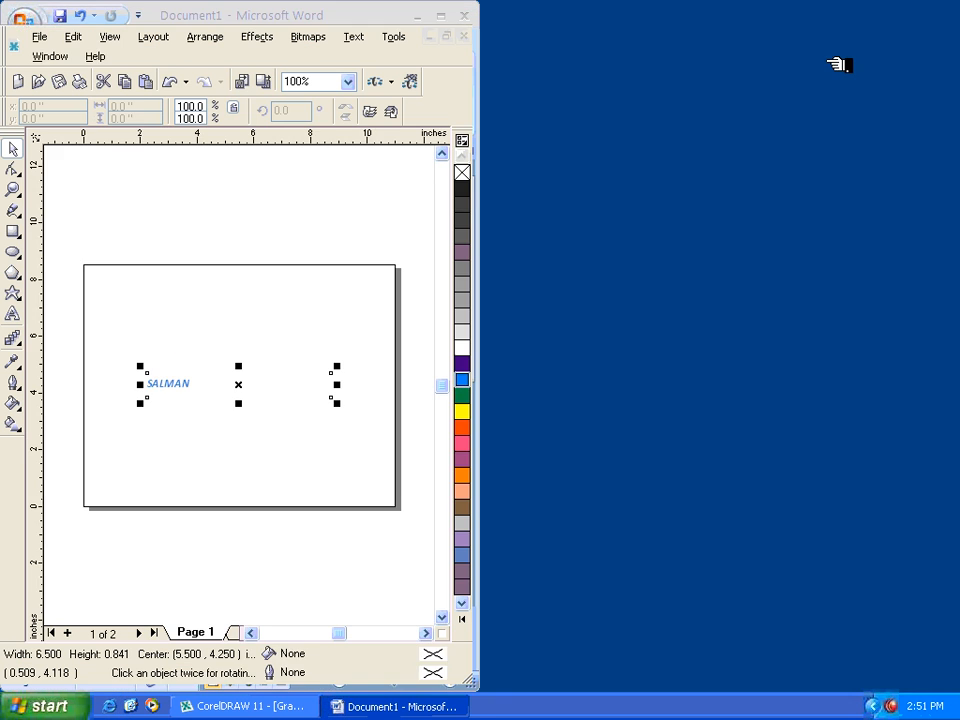
pyautogui.click(86, 40)
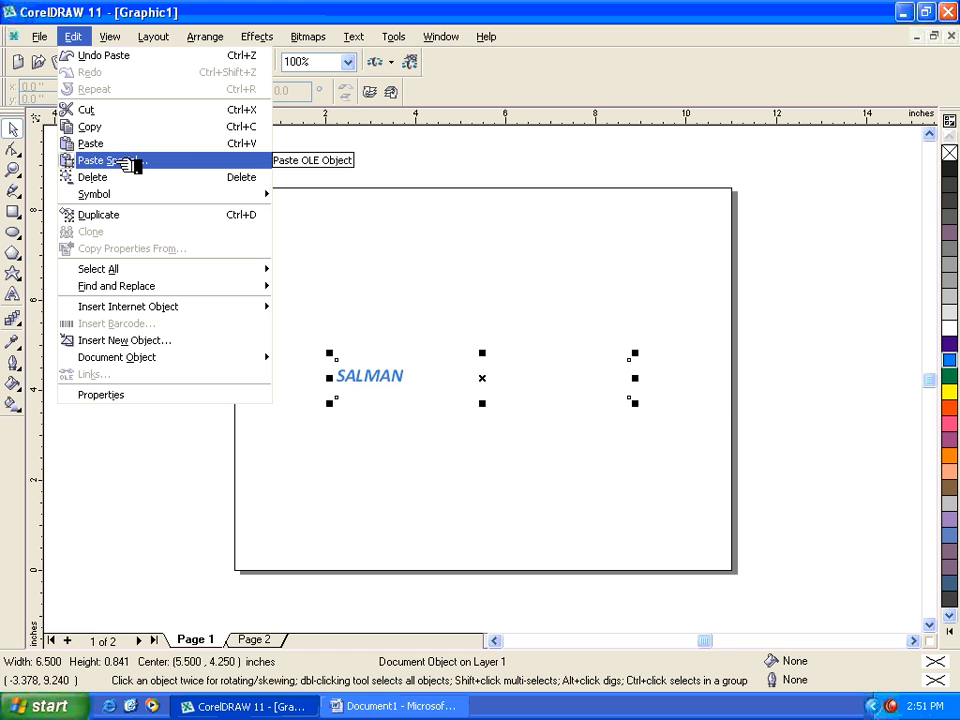
pyautogui.click(453, 313)
pyautogui.press('Delete')
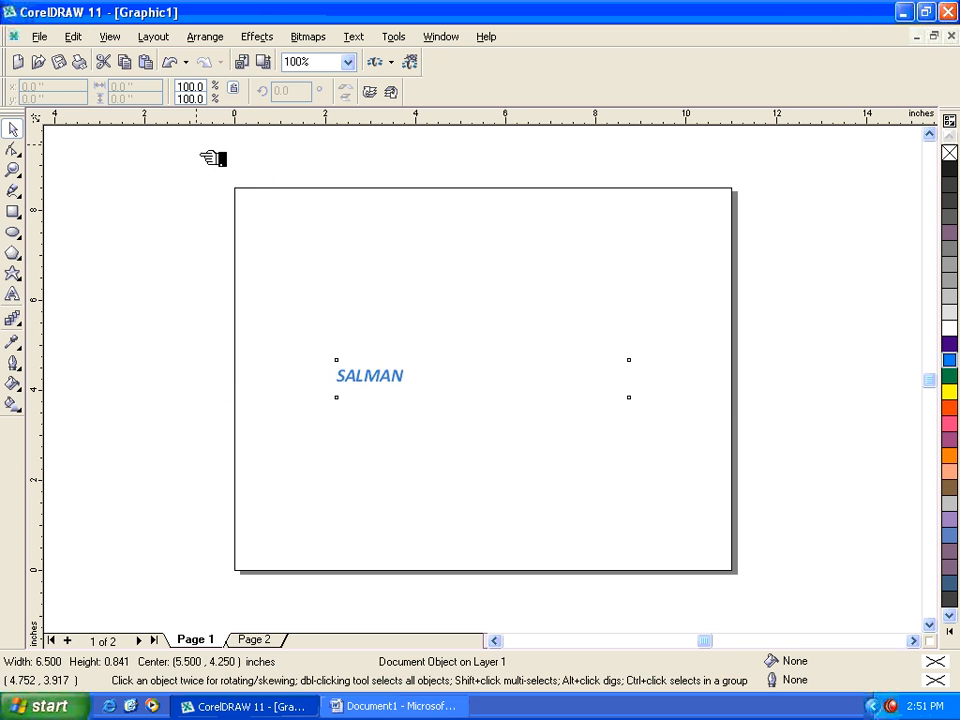
# - Insert the copied Word content on Page 1 as a Picture (Metafile) using Paste Special
pyautogui.click(87, 39)
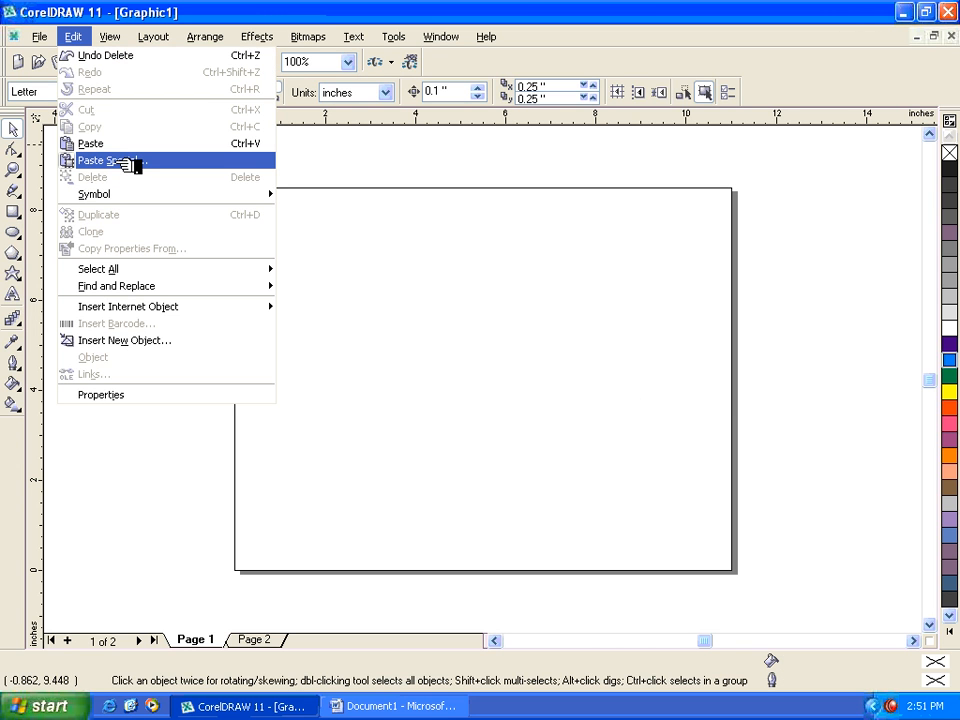
pyautogui.click(128, 164)
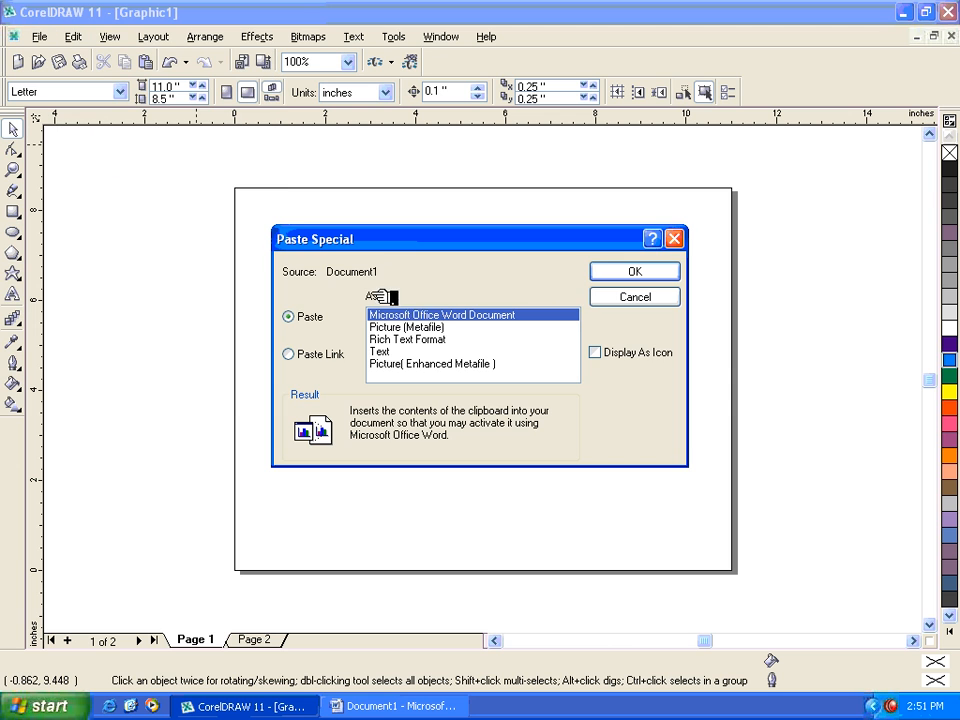
pyautogui.click(413, 328)
pyautogui.click(627, 273)
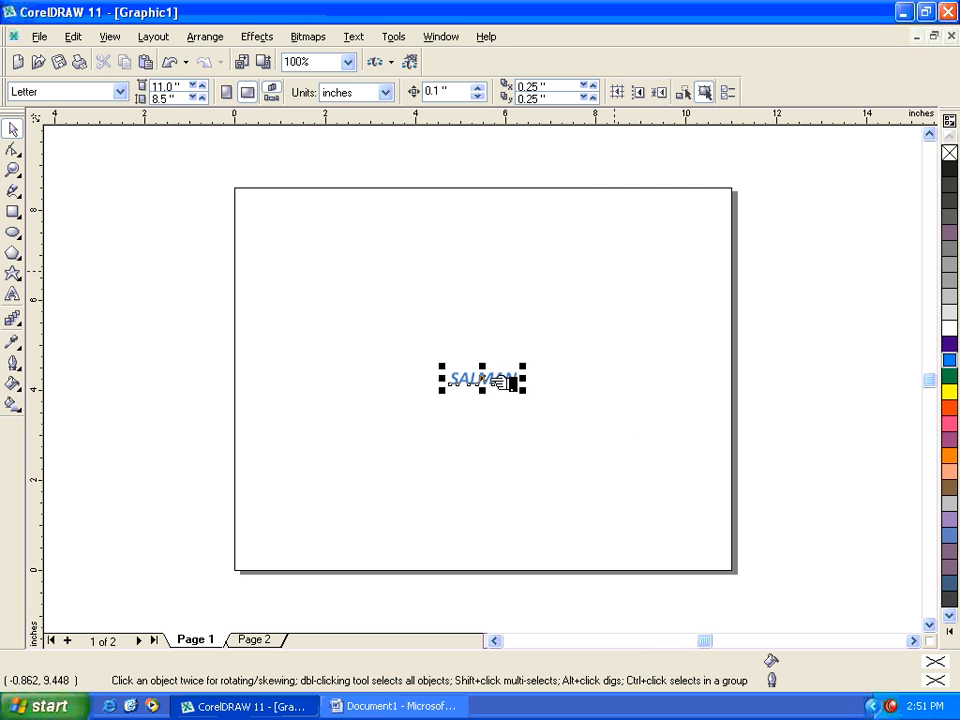
# - Edit the pasted metafile text by replacing its middle letters with "yutyu", and delete the text object from Page 1
pyautogui.click(506, 381)
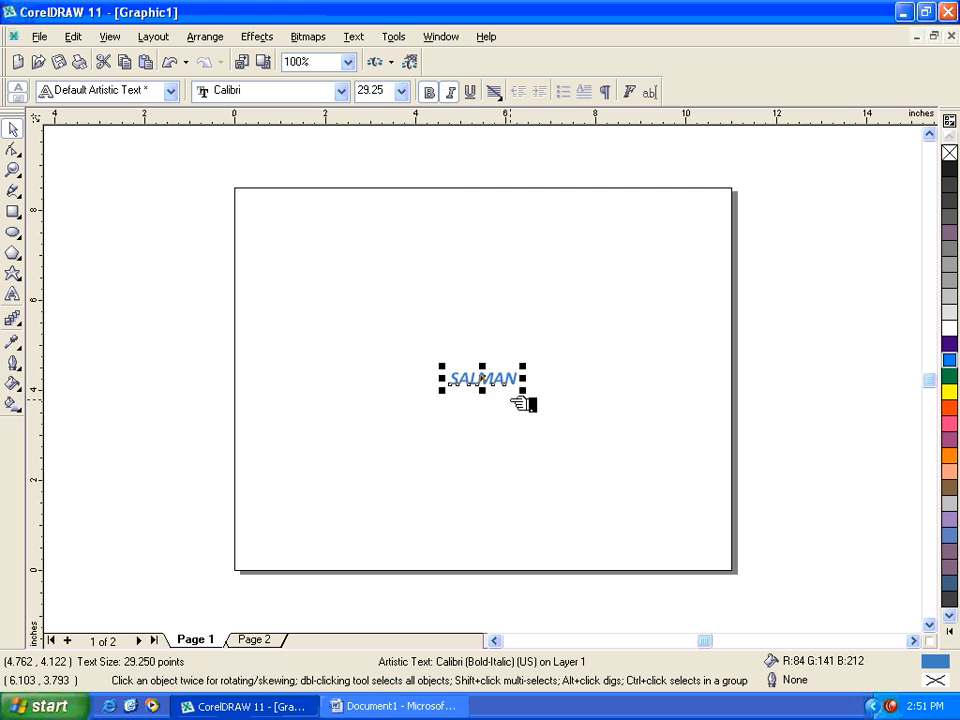
pyautogui.click(502, 429)
pyautogui.doubleClick(498, 378)
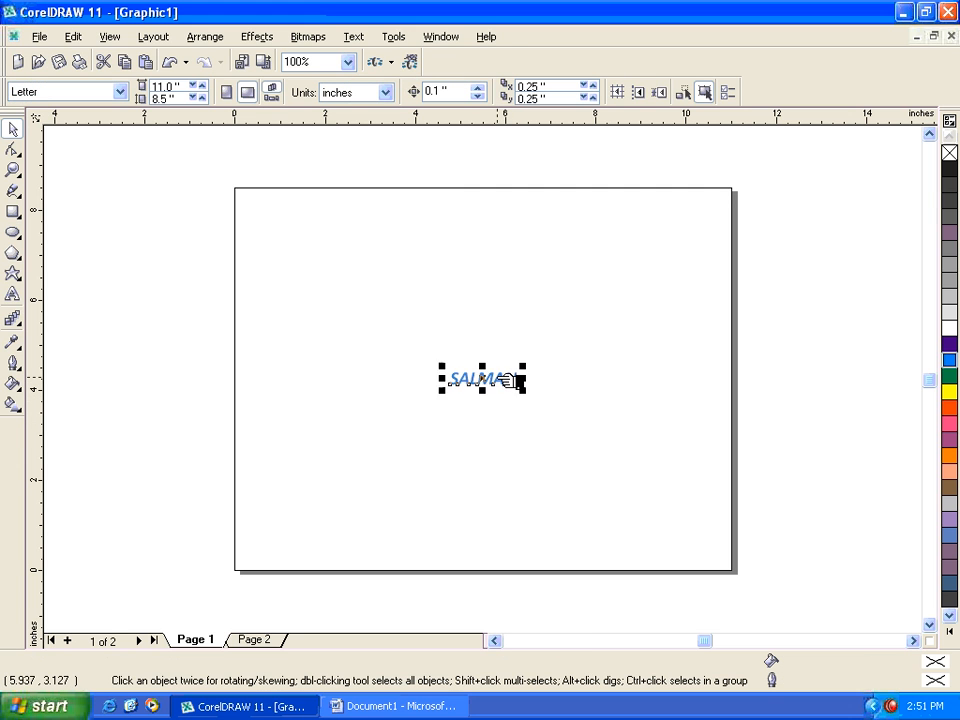
pyautogui.click(505, 381)
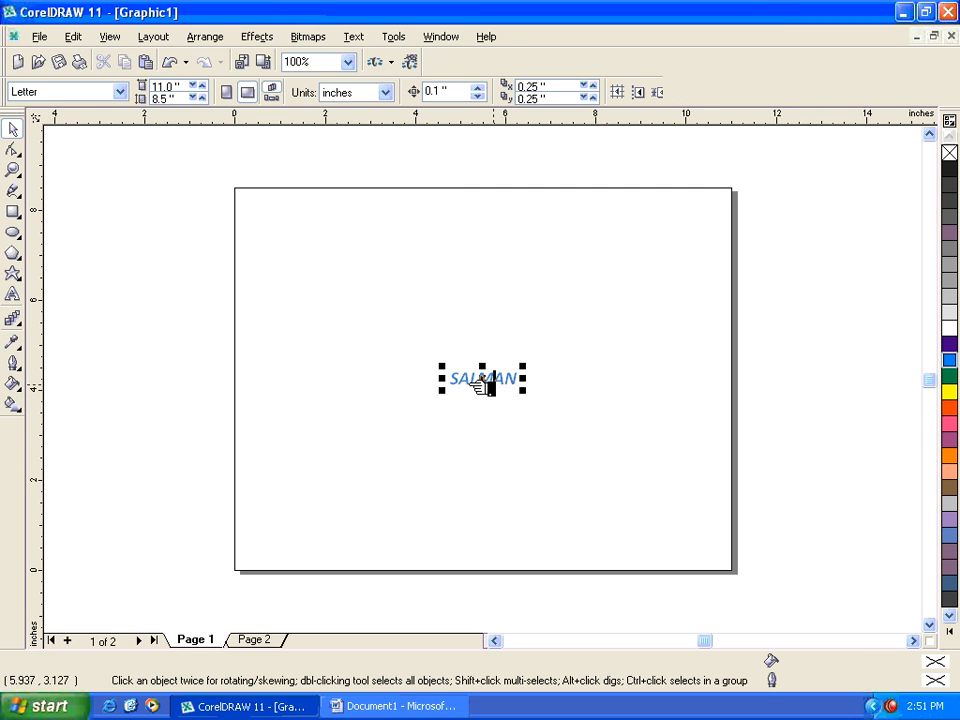
pyautogui.doubleClick(496, 379)
pyautogui.write('yutyu')
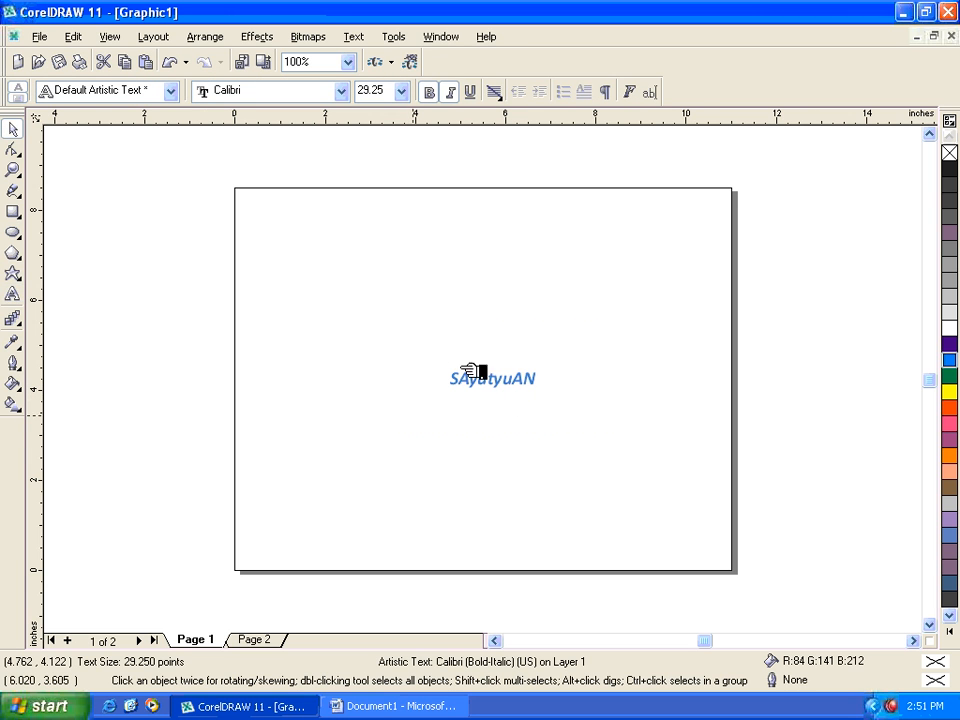
pyautogui.hotkey('ctrl', 'space')
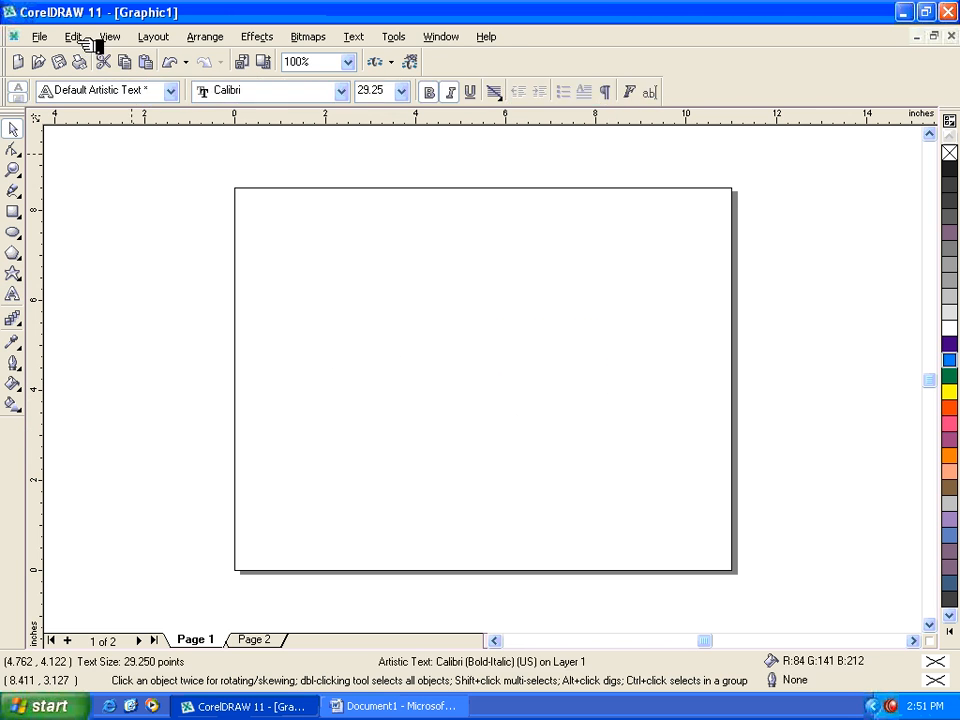
# - Insert the copied Word content on Page 1 as a Picture (Enhanced Metafile) using Paste Special
pyautogui.click(78, 37)
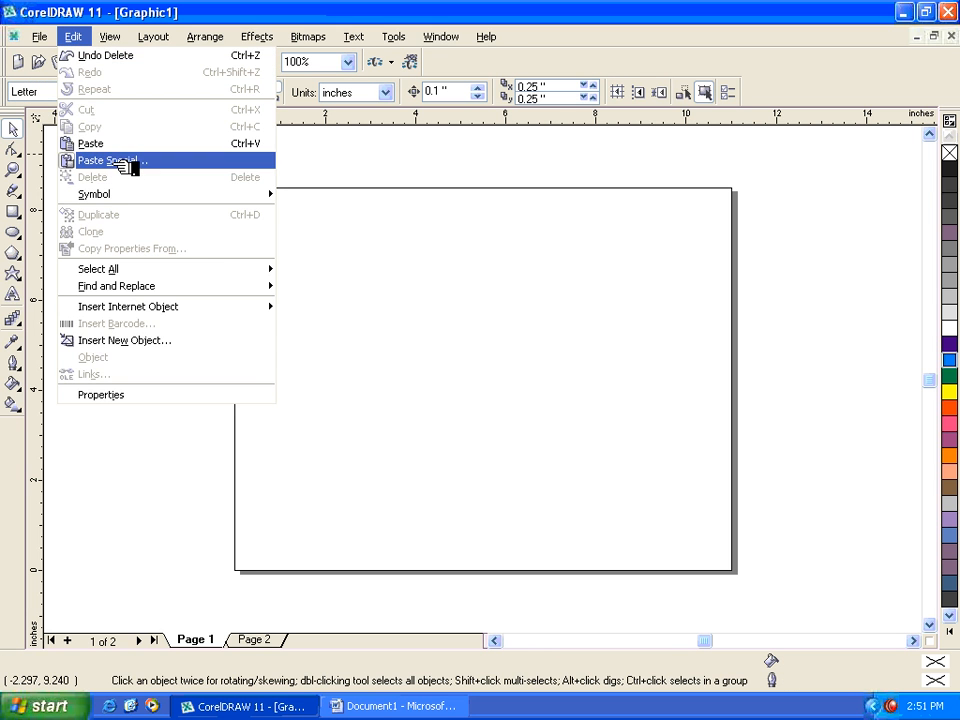
pyautogui.click(127, 161)
pyautogui.click(402, 340)
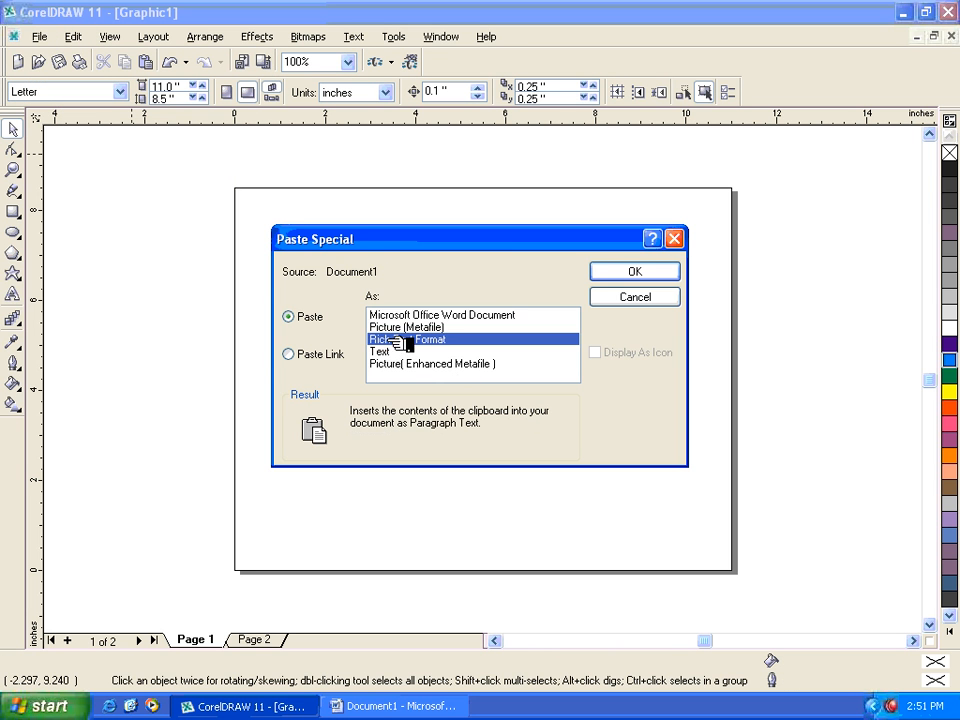
pyautogui.click(400, 364)
pyautogui.click(640, 271)
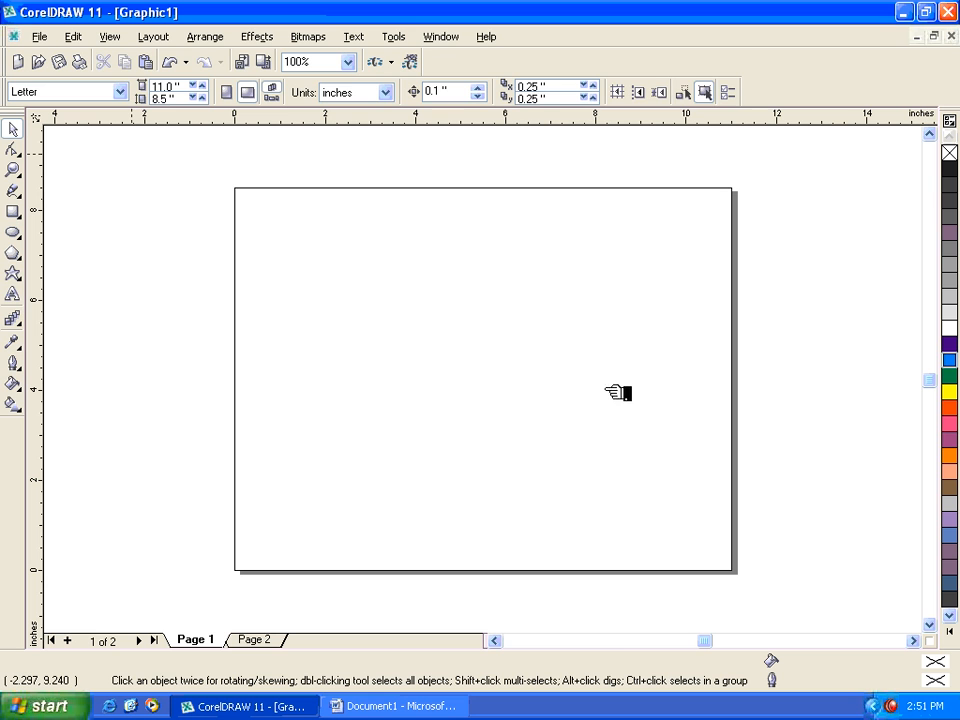
# - Check whether the text in the pasted Enhanced Metafile group can be edited directly, and clear the selection
pyautogui.click(505, 381)
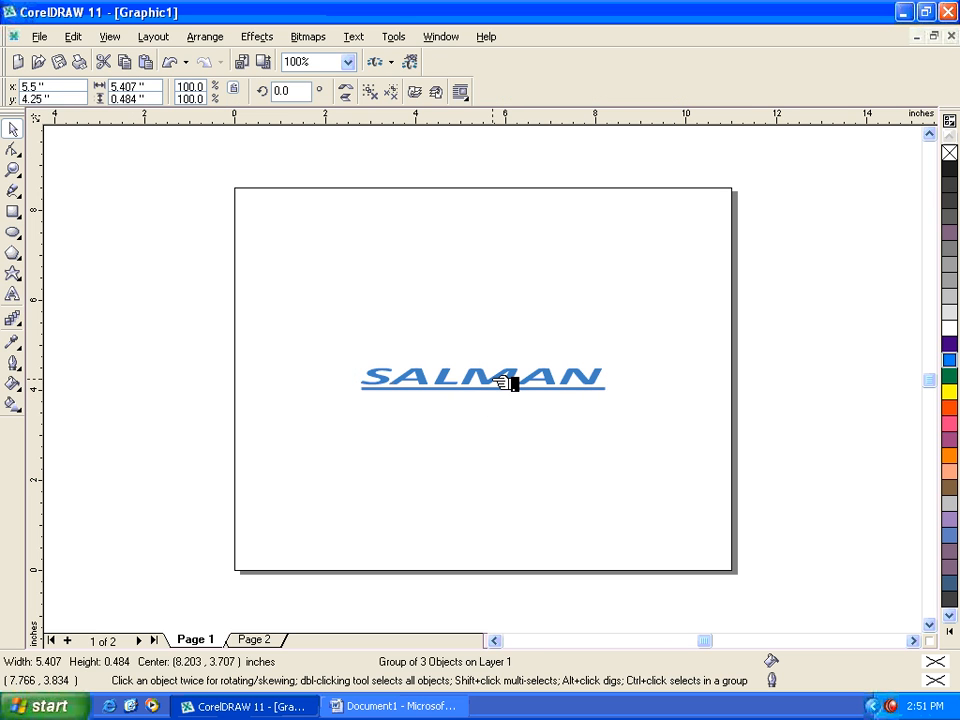
pyautogui.click(520, 380)
pyautogui.click(526, 379)
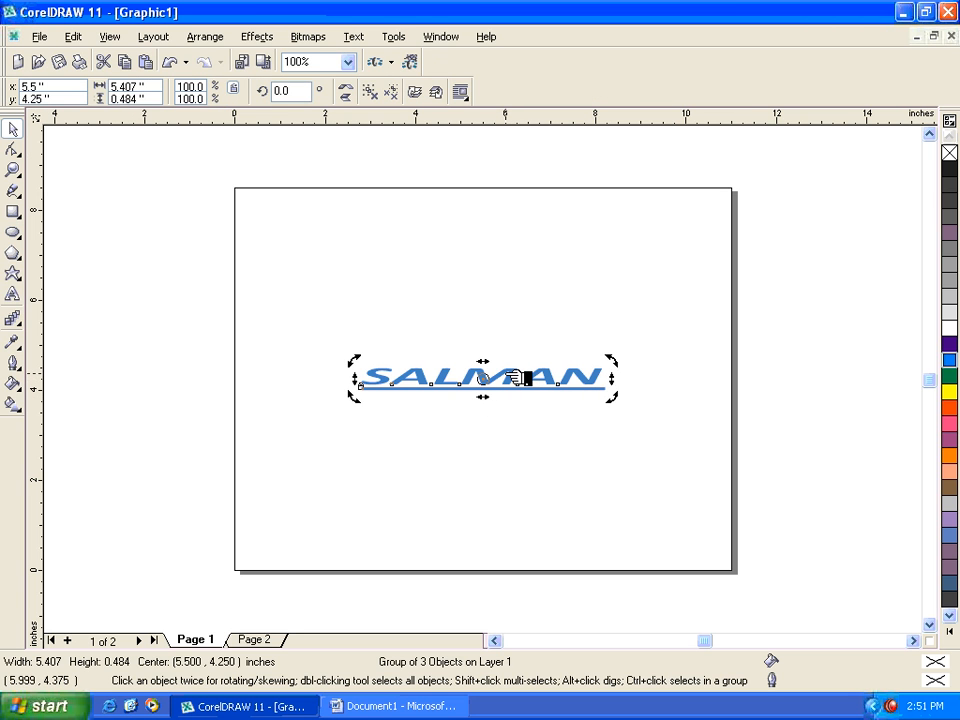
pyautogui.click(525, 381)
pyautogui.click(737, 456)
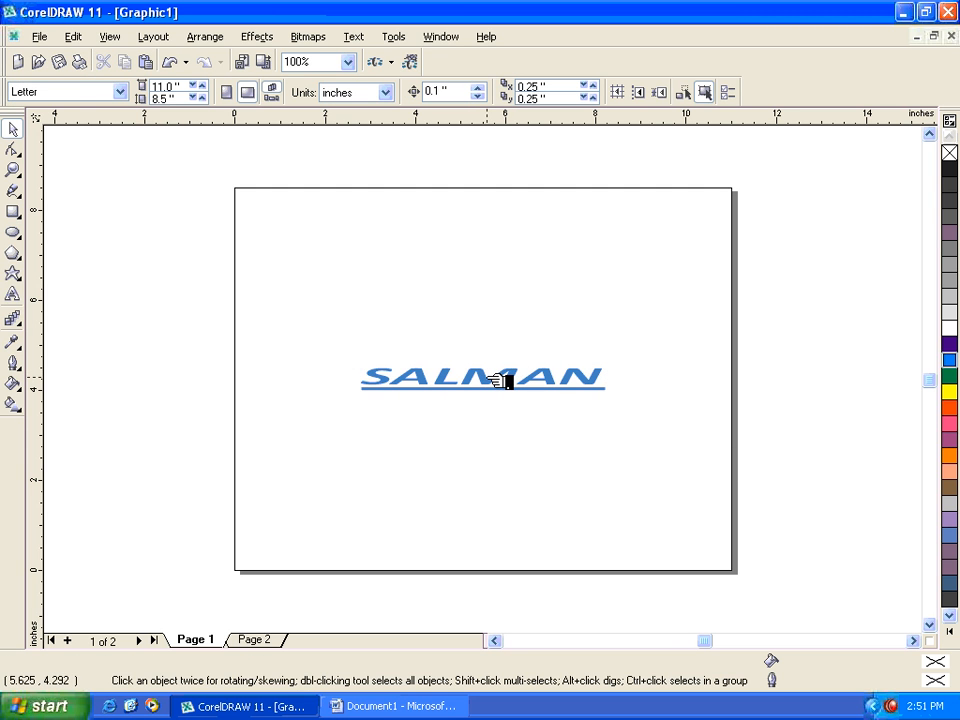
# - Stretch the pasted Enhanced Metafile group to about 10.4 by 3.2 inches and delete it from Page 1
pyautogui.moveTo(500, 380)
pyautogui.mouseDown()
pyautogui.moveTo(494, 403)
pyautogui.moveTo(510, 456)
pyautogui.mouseUp()
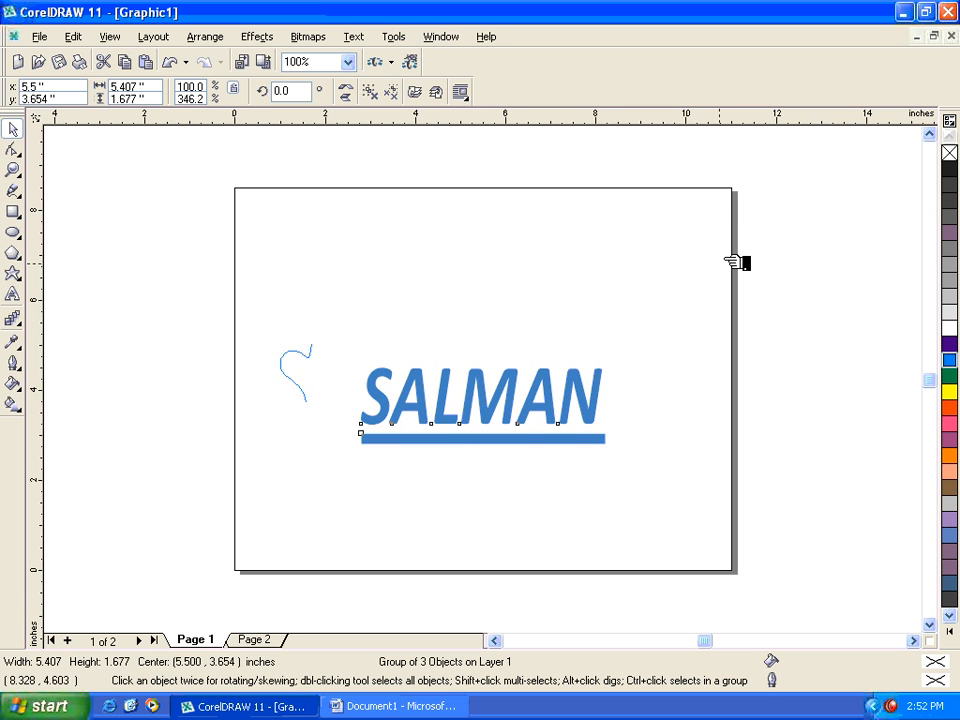
pyautogui.moveTo(726, 260); pyautogui.dragTo(724, 261)
pyautogui.moveTo(191, 264); pyautogui.dragTo(793, 516)
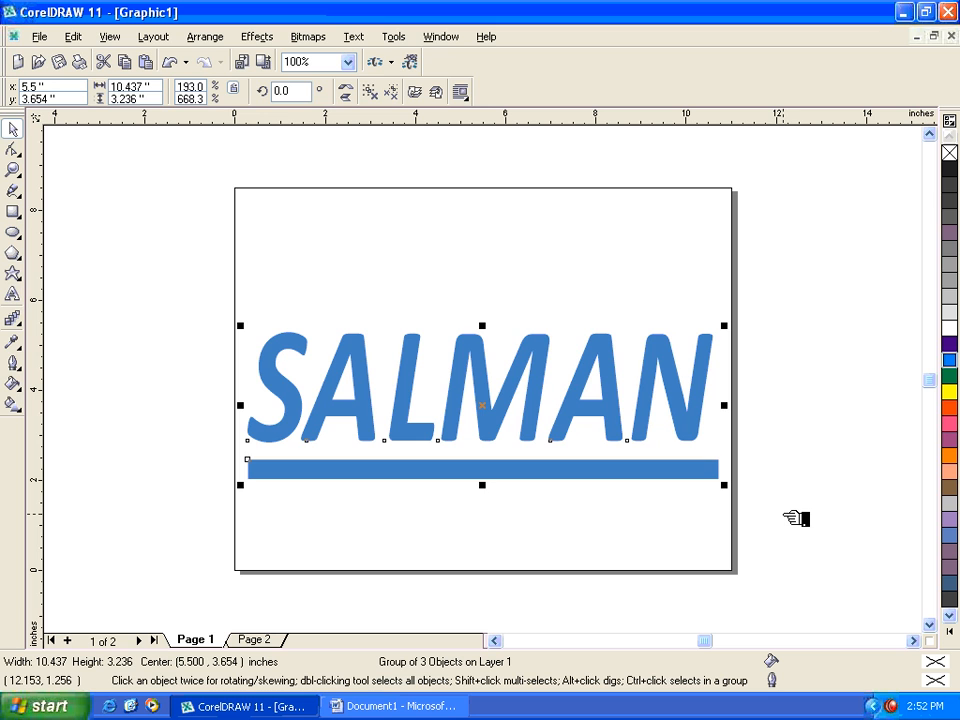
pyautogui.press('Delete')
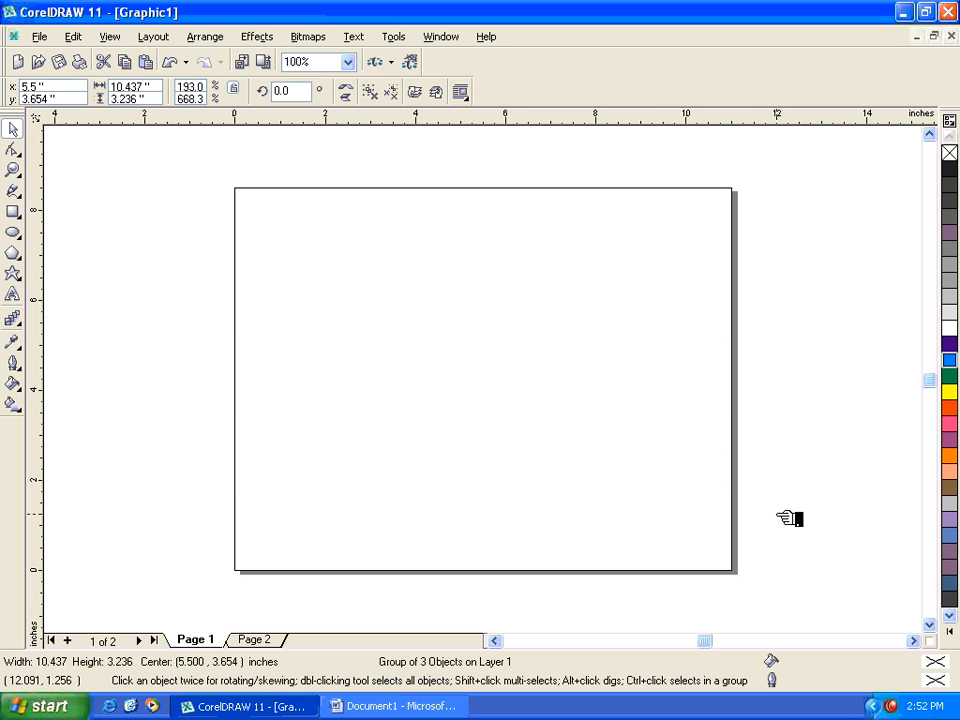